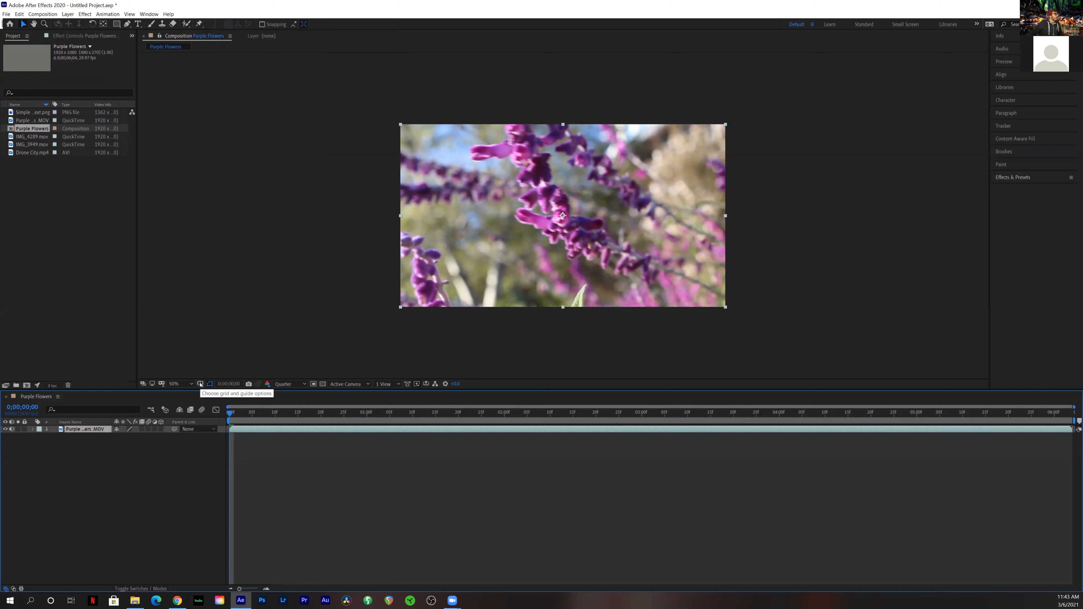
Check the viewer's grid and guide options, and set the Purple Flowers composition's magnification to Fit.
click(210, 384)
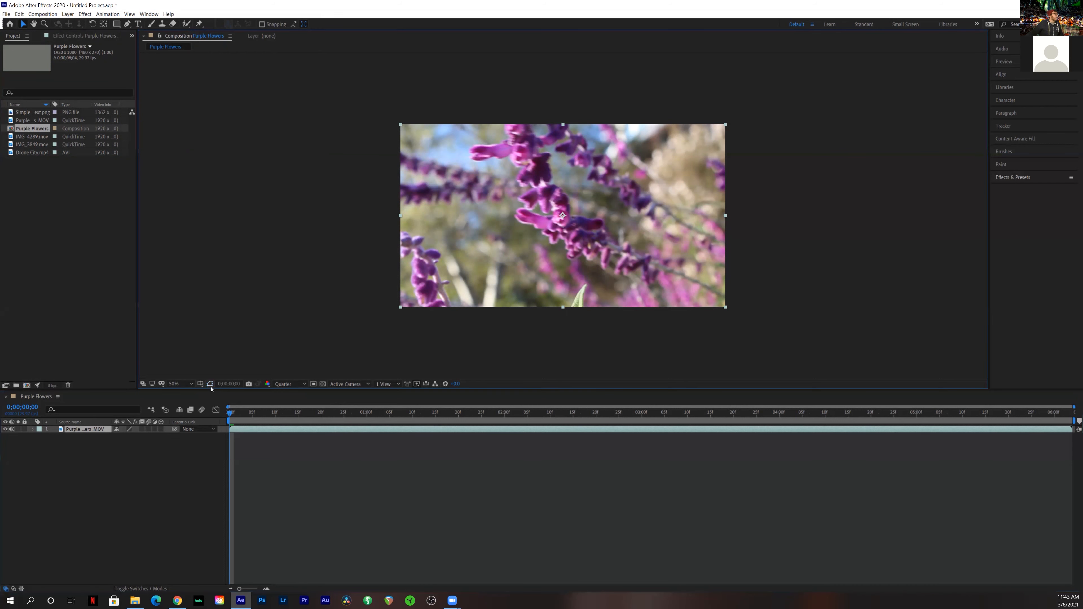
click(200, 384)
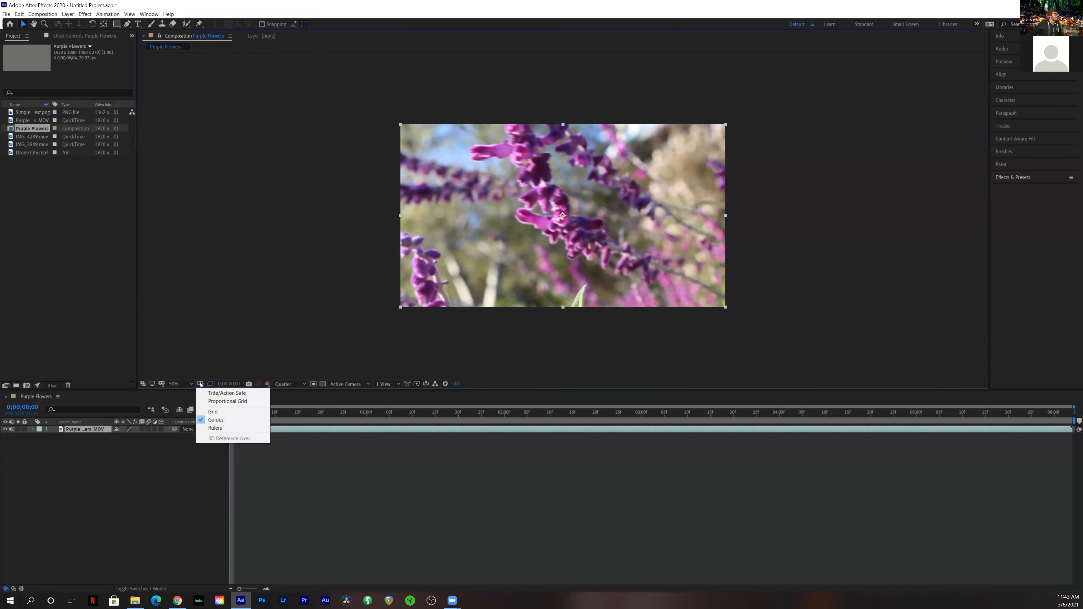
click(179, 384)
click(179, 384)
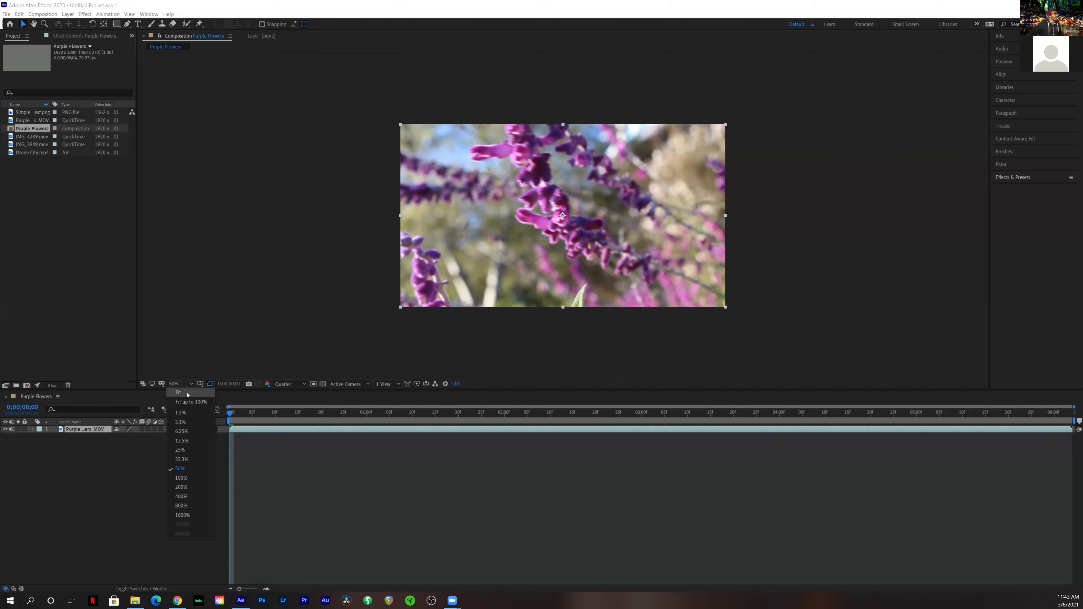
click(187, 393)
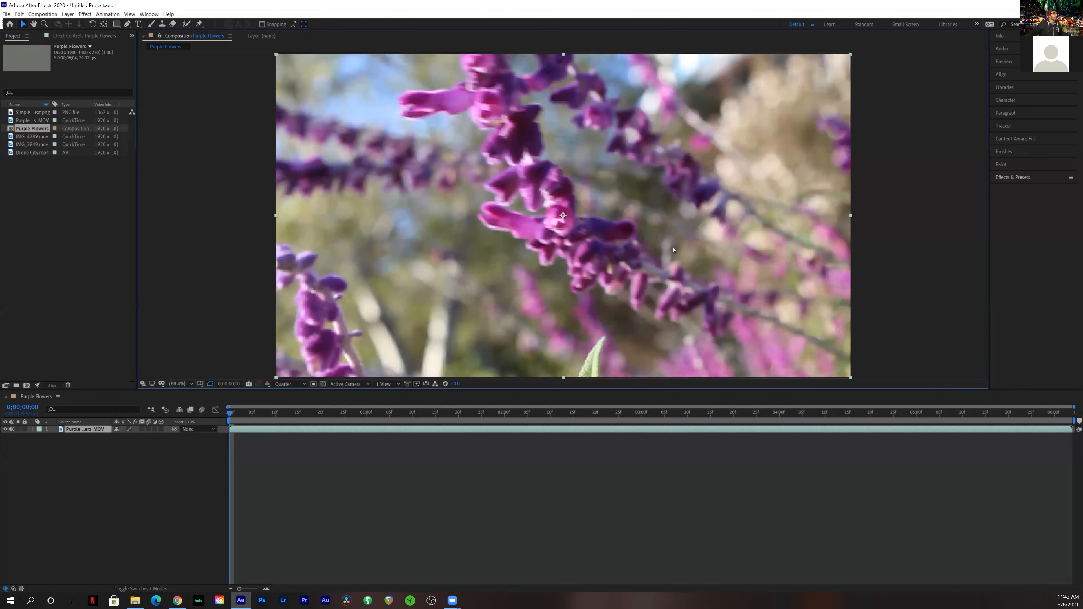
Set the preview resolution to Full, play the flower clip, and return to the first frame.
mouse_move(285, 413)
mouse_down()
mouse_move(317, 412)
mouse_move(294, 413)
mouse_up()
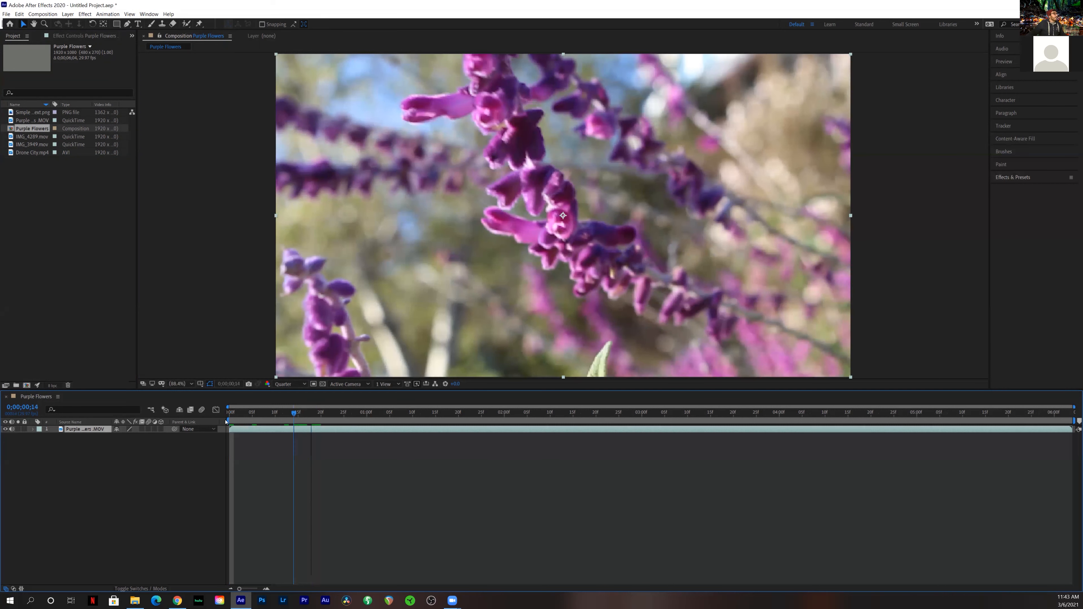
click(229, 412)
click(294, 385)
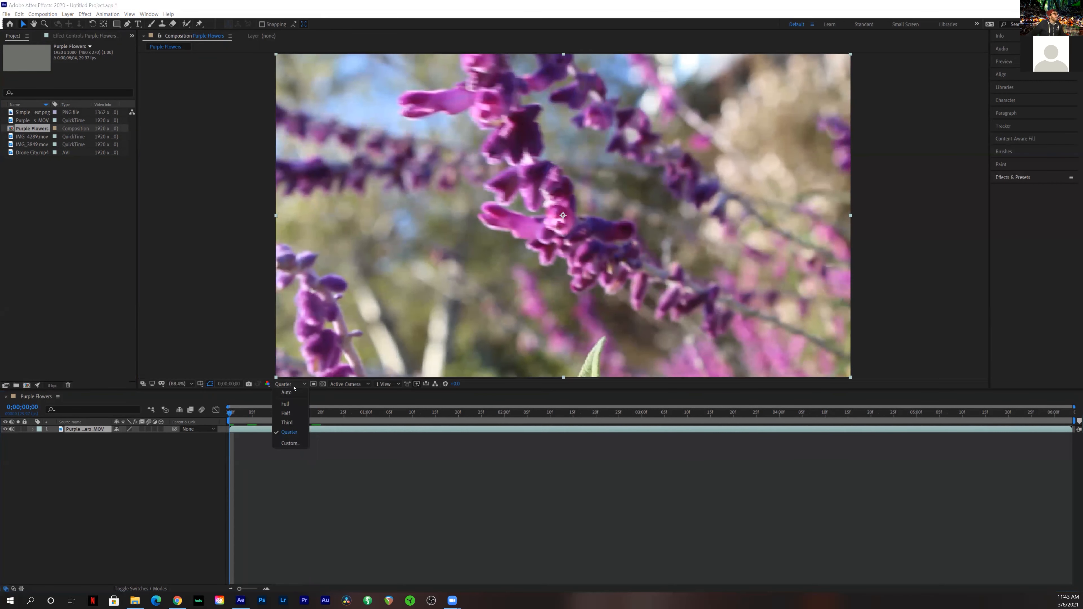
click(293, 404)
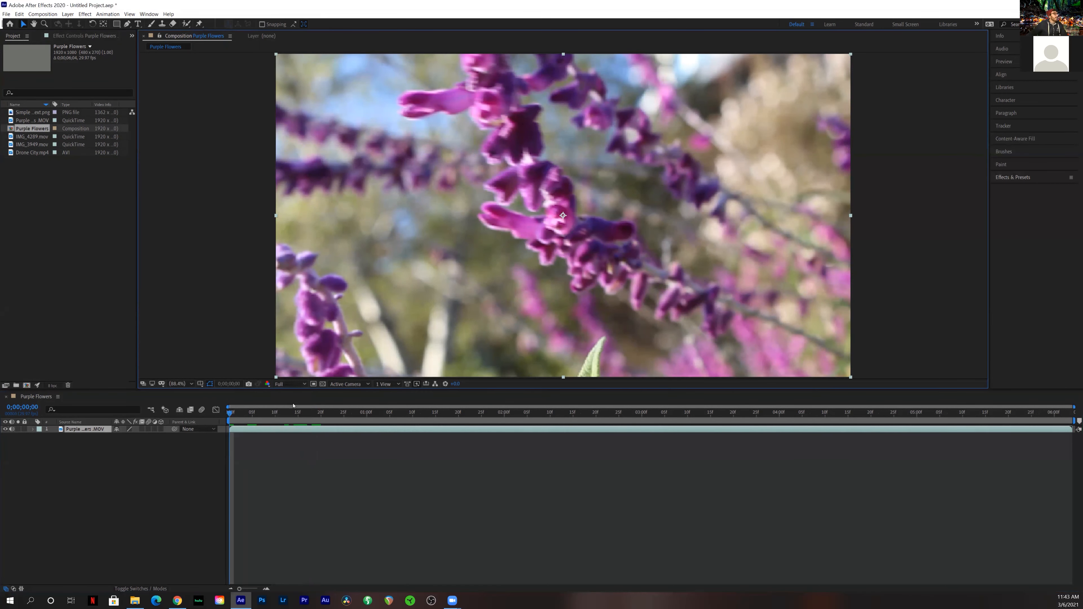
key(space)
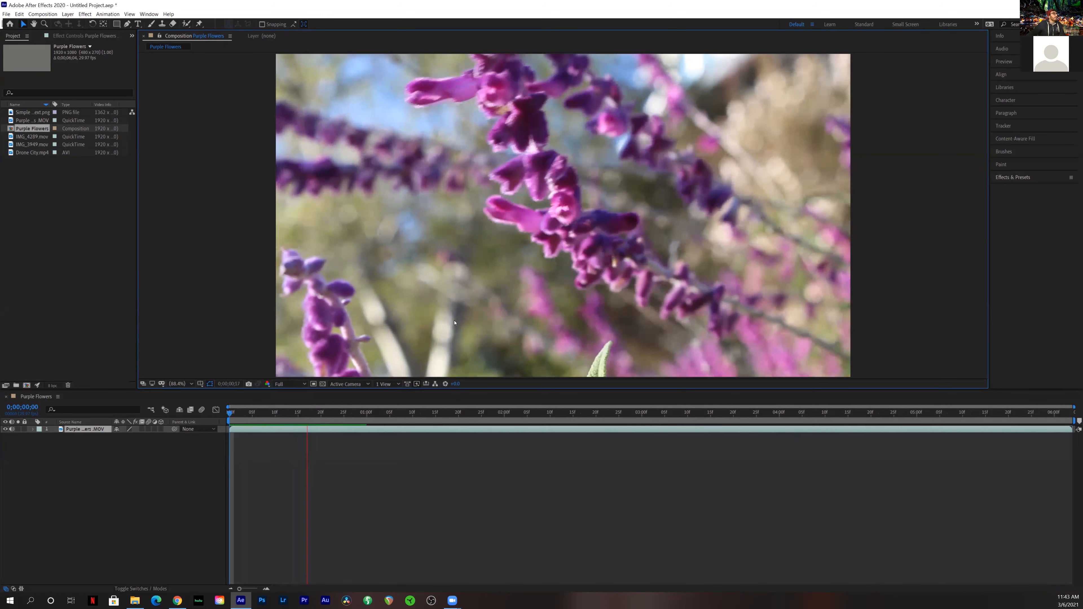
key(space)
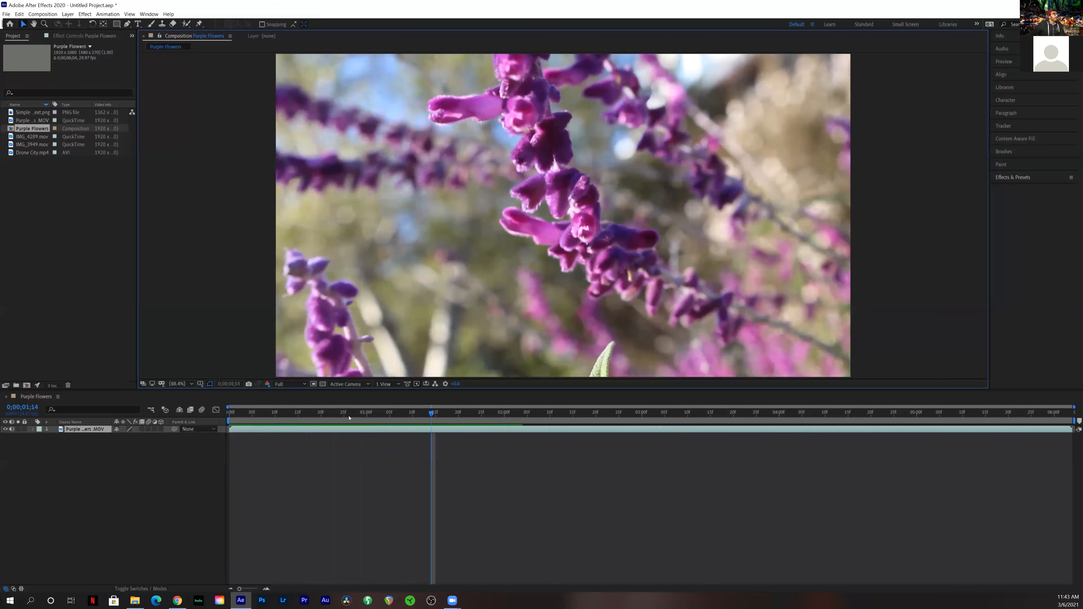
key(Home)
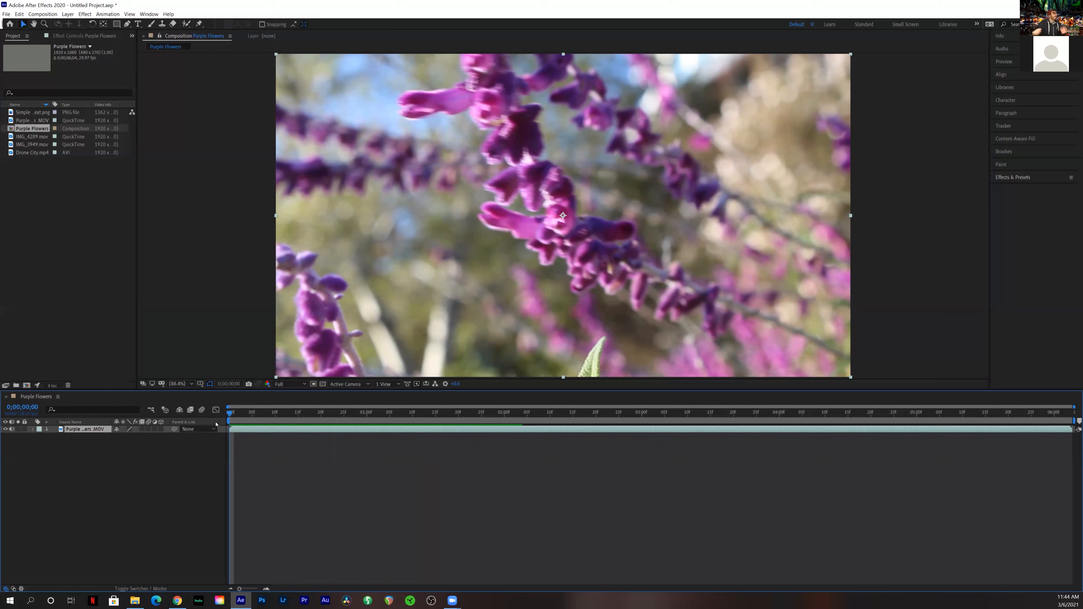
Set the preview resolution to Quarter, play the flower clip, and return to the first frame.
click(298, 385)
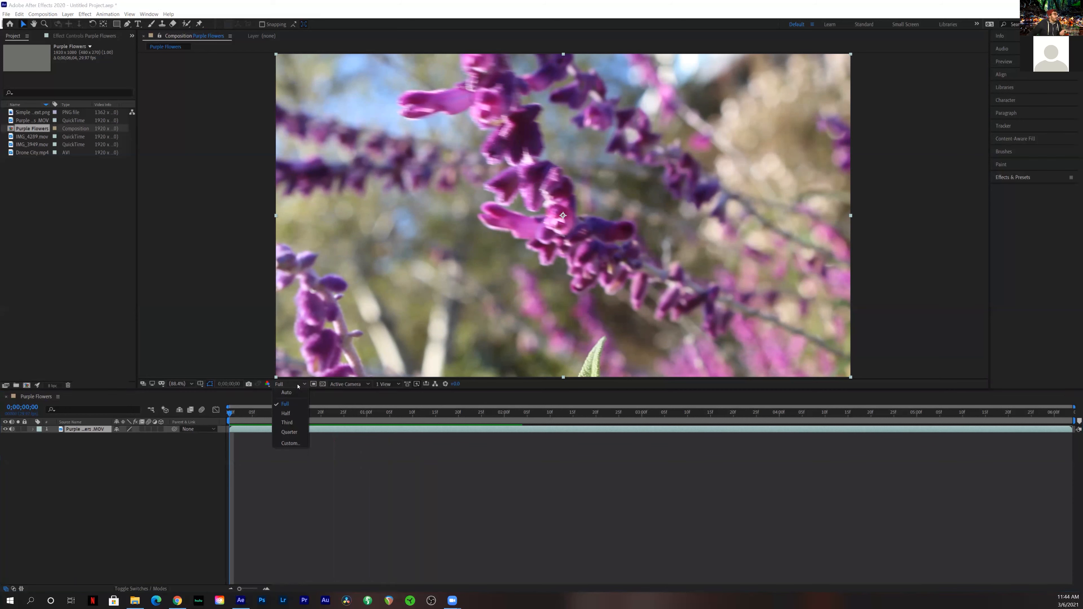
click(289, 432)
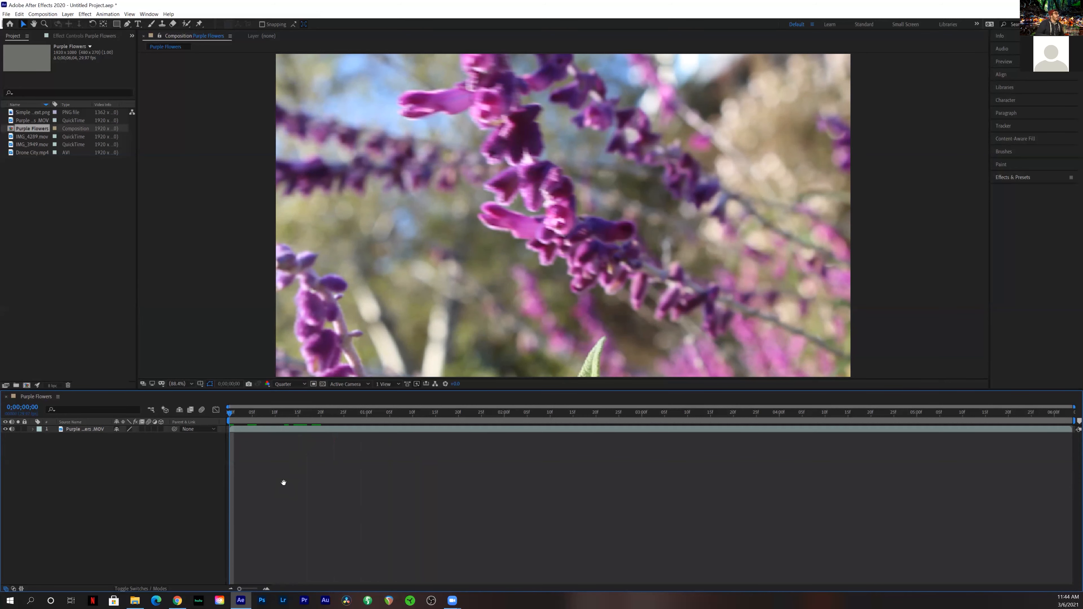
key(space)
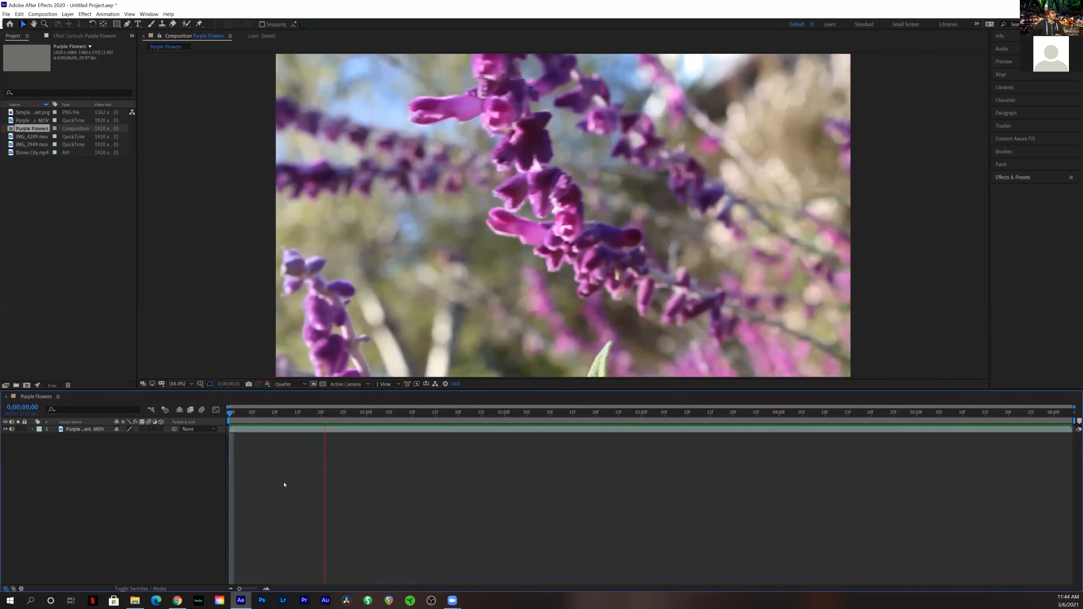
key(space)
drag(318, 413, 222, 417)
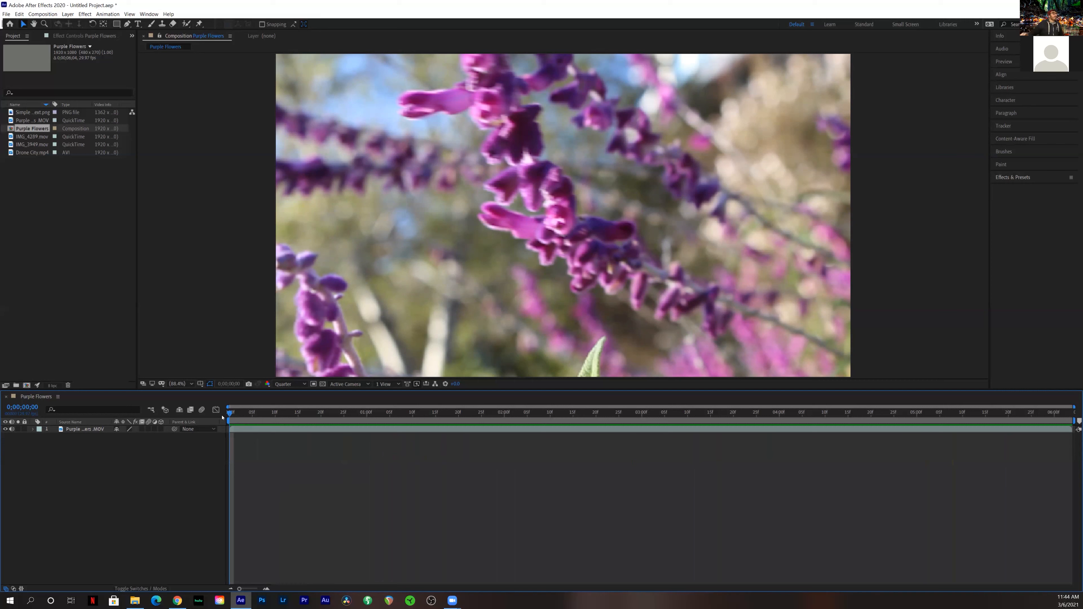
Add an empty text layer to the composition with the Type tool, placed left of the central flower.
click(32, 113)
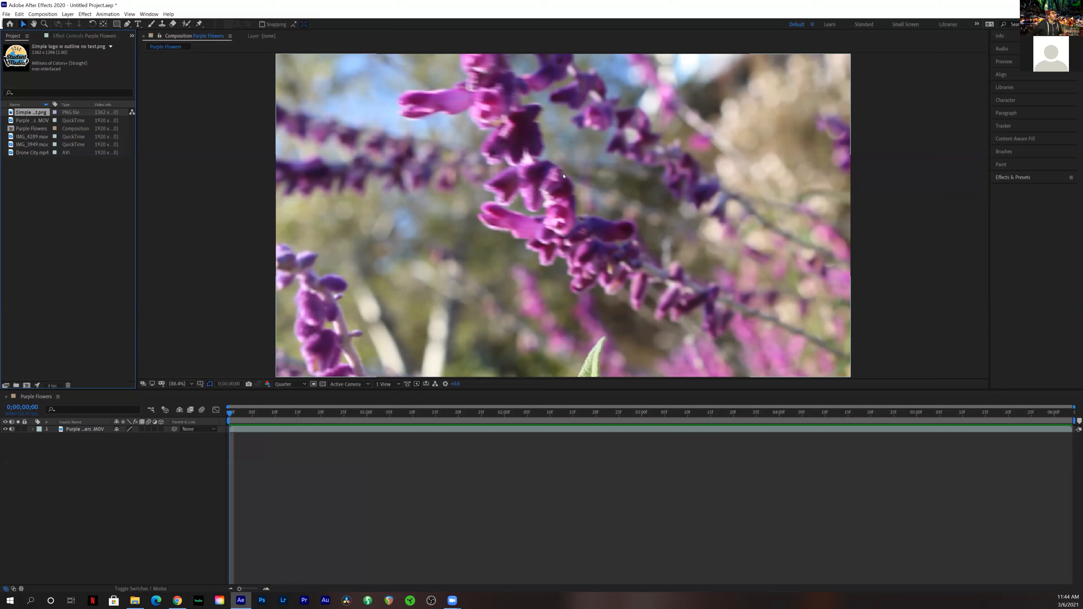
click(136, 24)
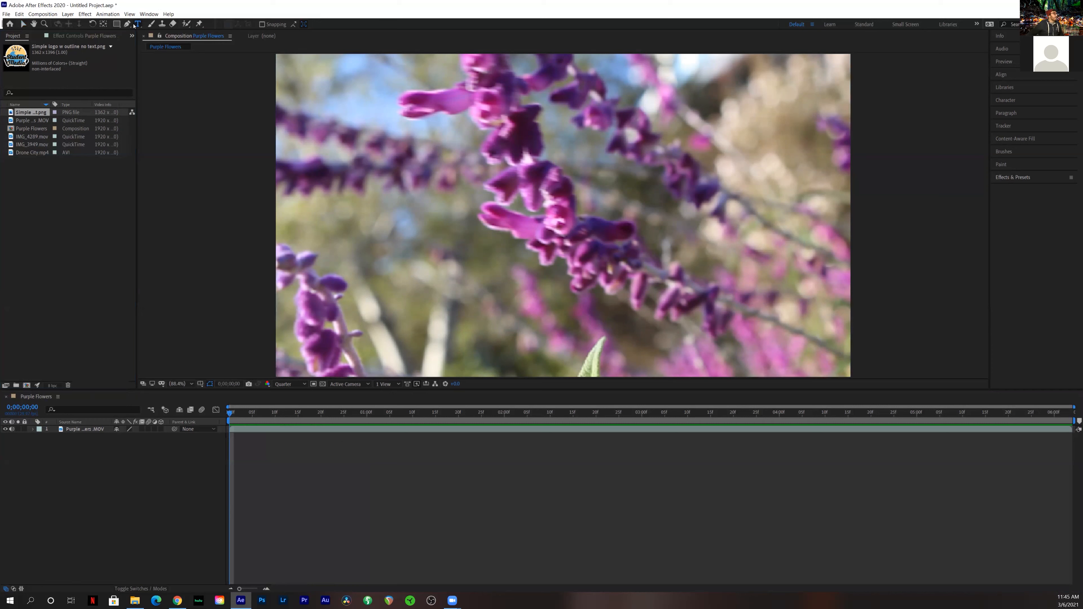
click(393, 256)
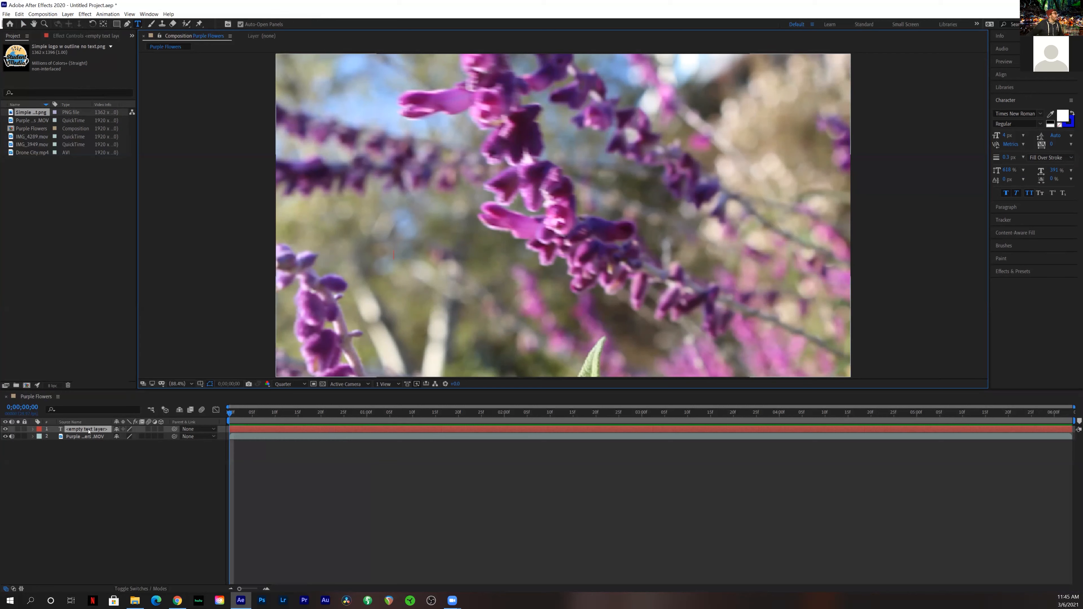
Change the empty text layer's label color to Yellow and back to Red.
click(39, 431)
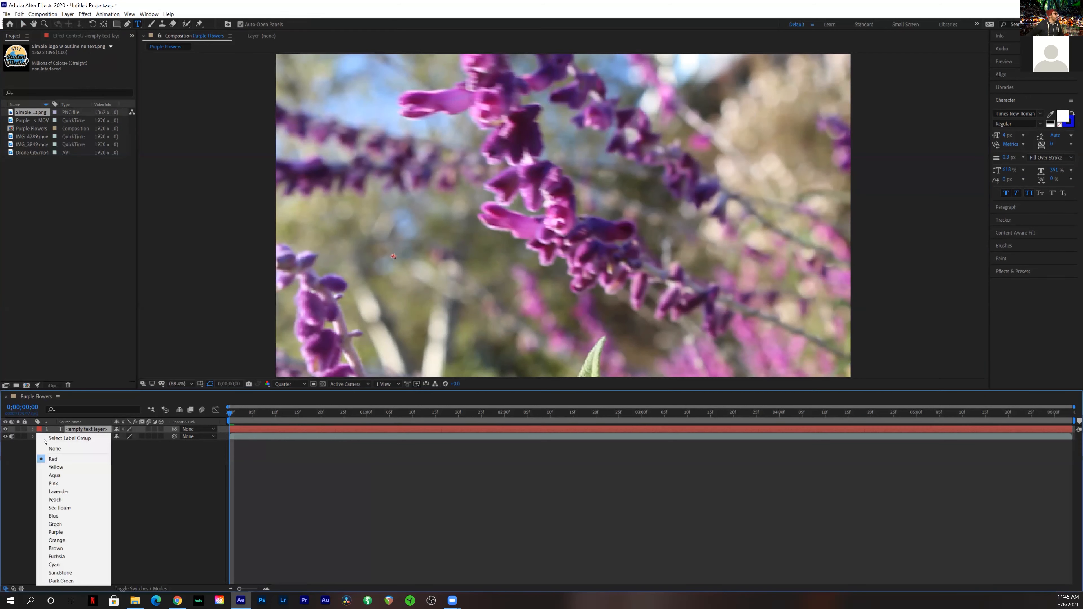
click(64, 466)
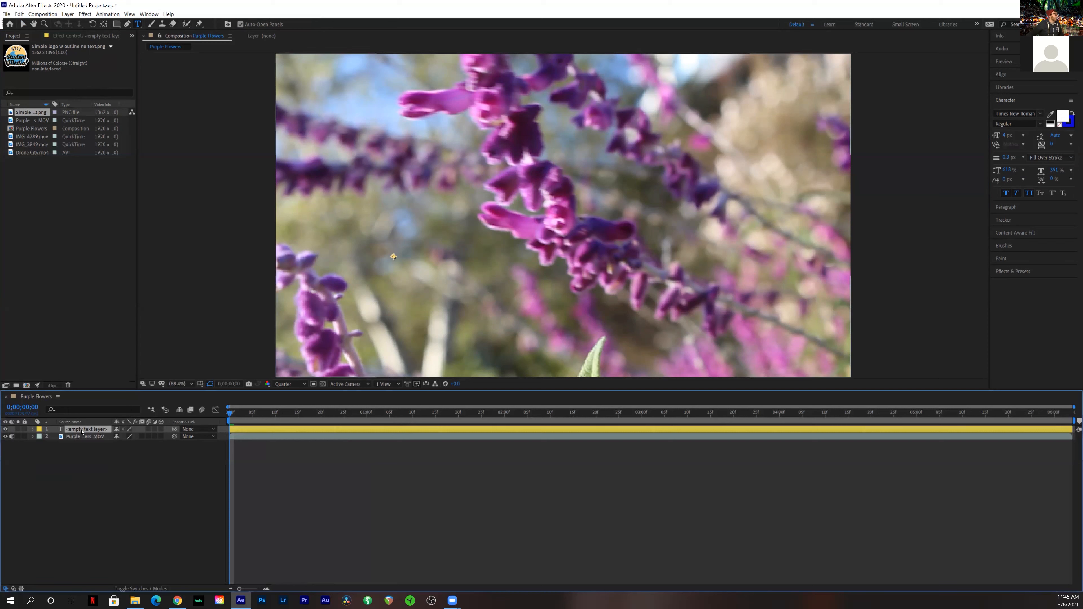
click(39, 429)
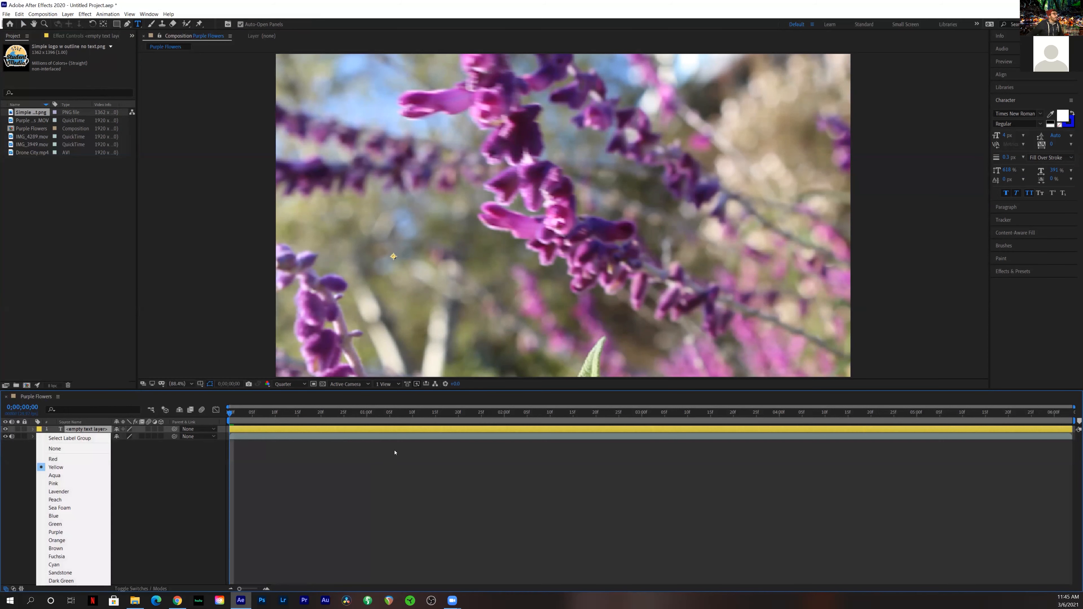
click(59, 459)
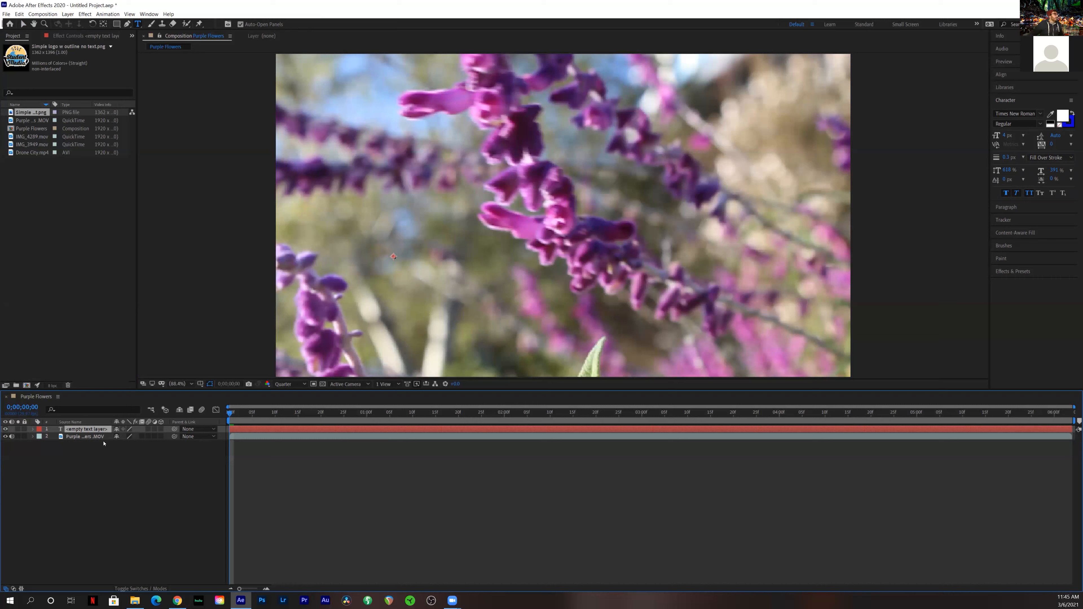
Start the text left of the central flower and enter "Tersting Layer".
click(398, 256)
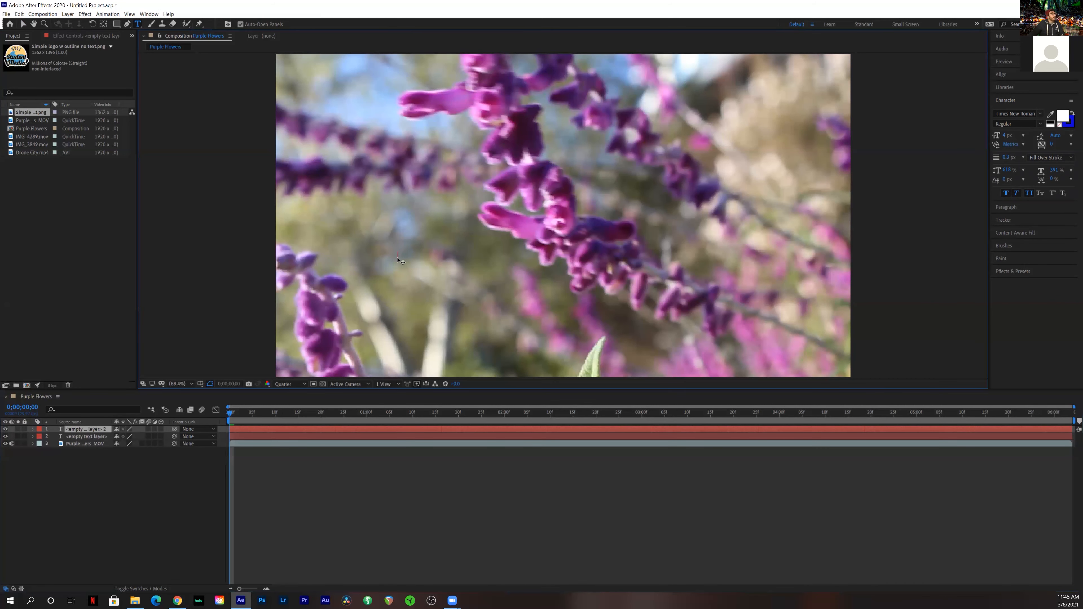
click(396, 258)
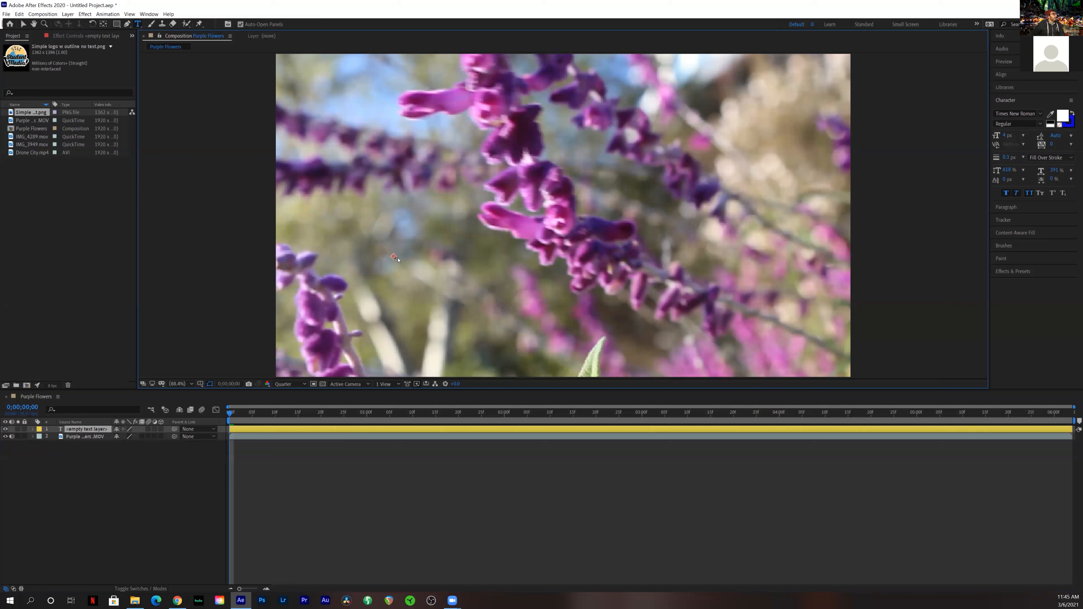
click(397, 257)
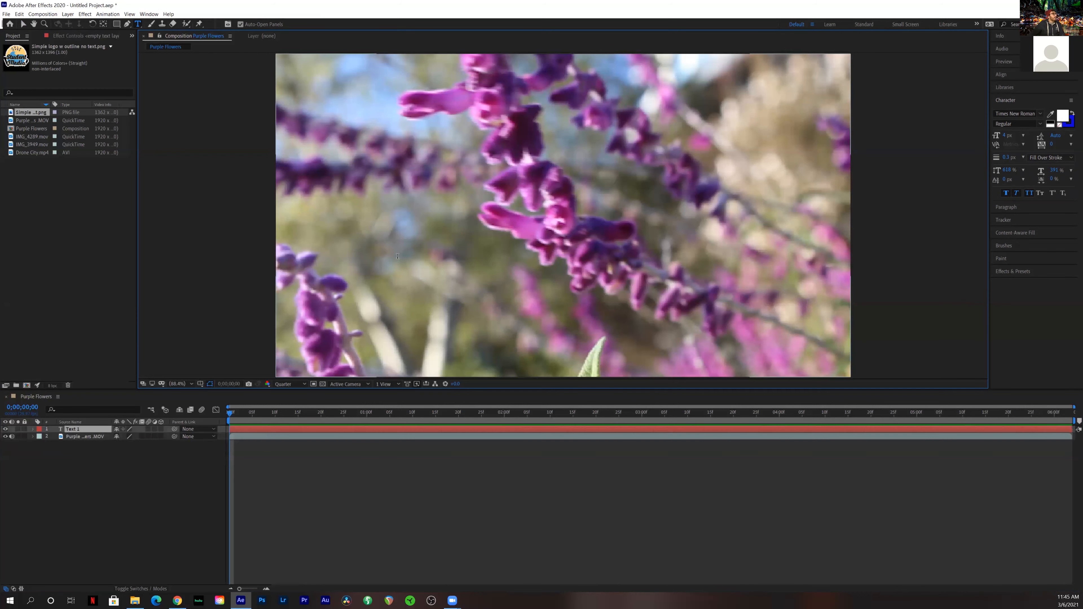
text(Tersting Layer)
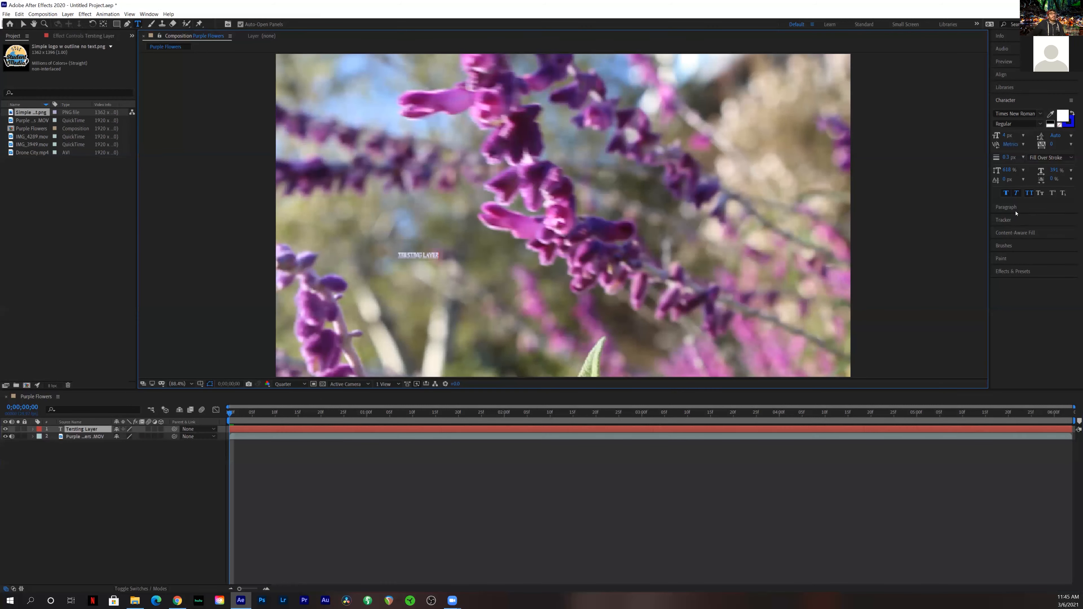
Enlarge the whole title's font size to 33 px.
click(1000, 134)
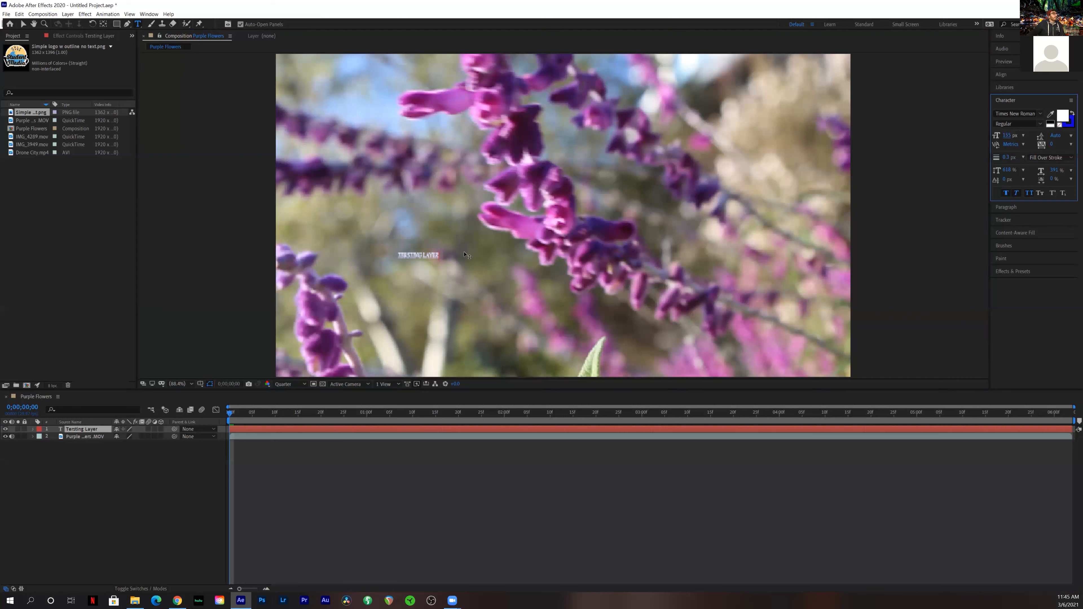
click(415, 255)
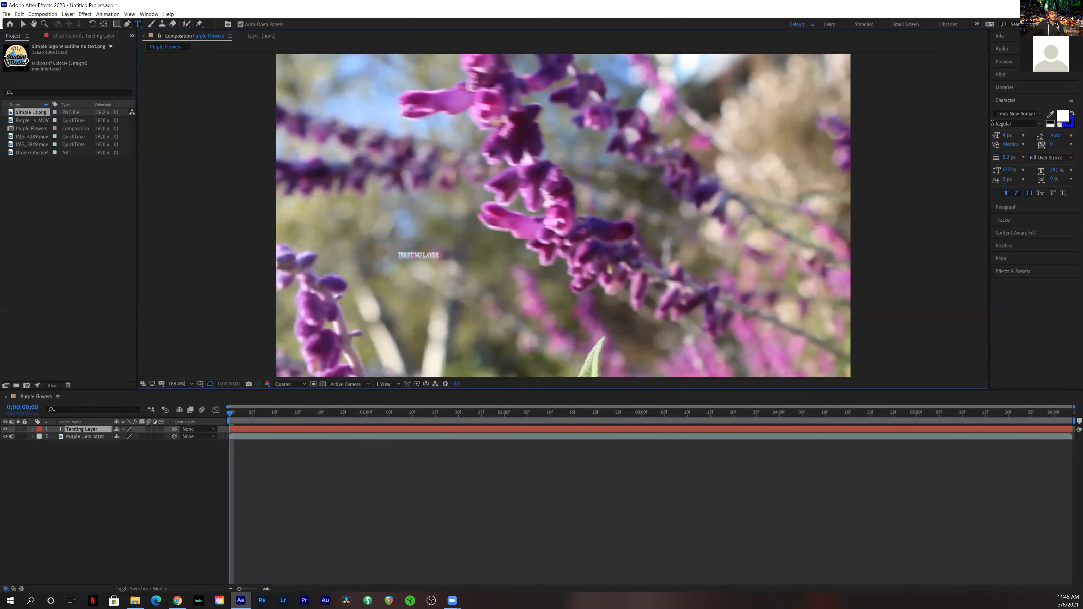
key(ctrl+a)
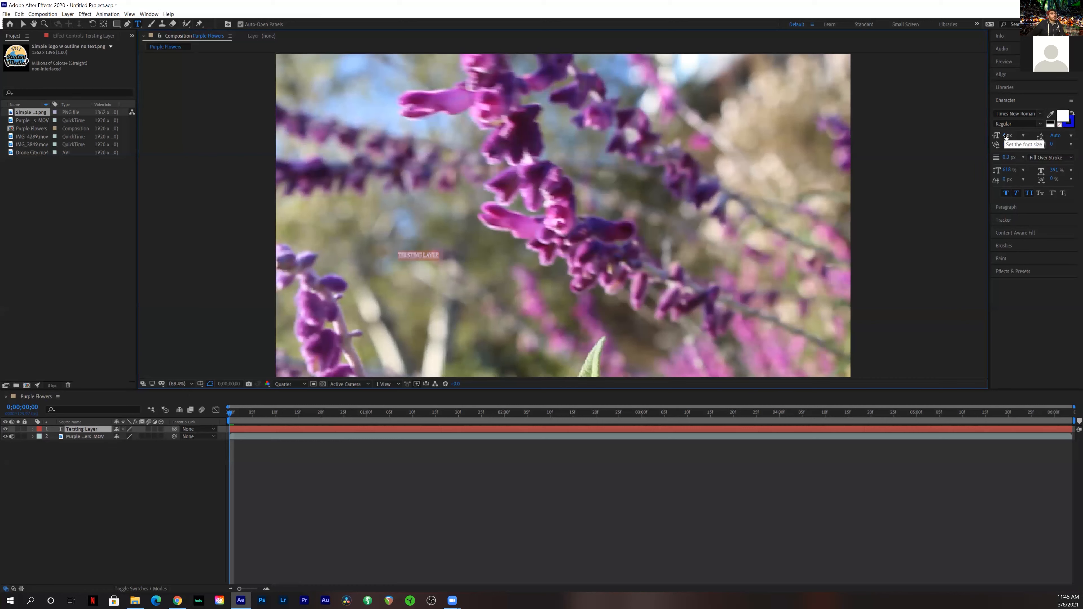
mouse_move(1004, 135)
mouse_down()
mouse_move(1054, 128)
mouse_move(1016, 140)
mouse_up()
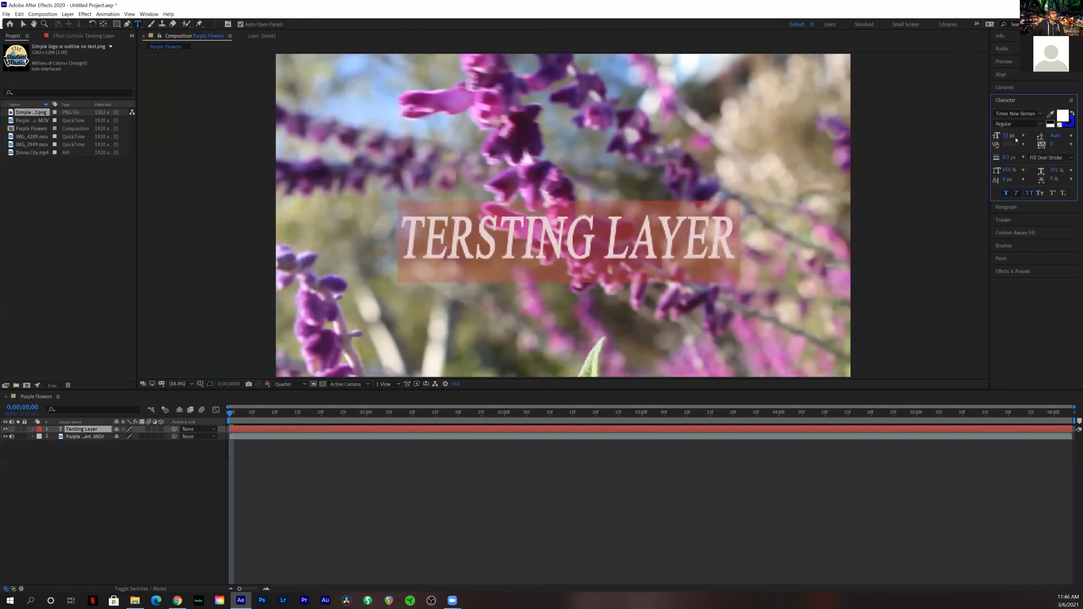
Correct the title's spelling to "Testing Layer" and finish editing the text.
click(500, 245)
key(BackSpace)
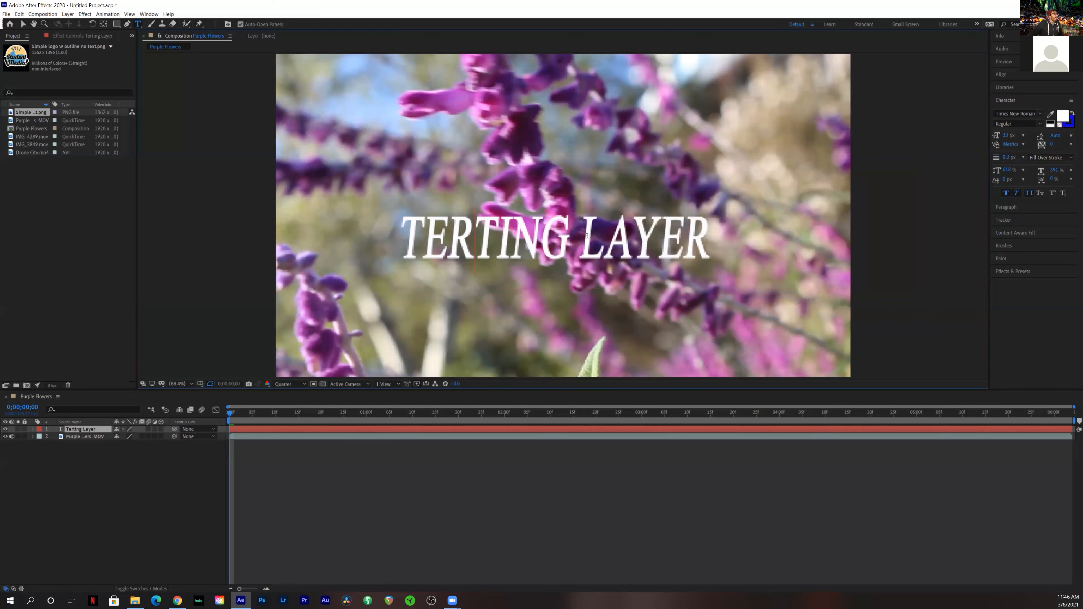
key(BackSpace)
text(S)
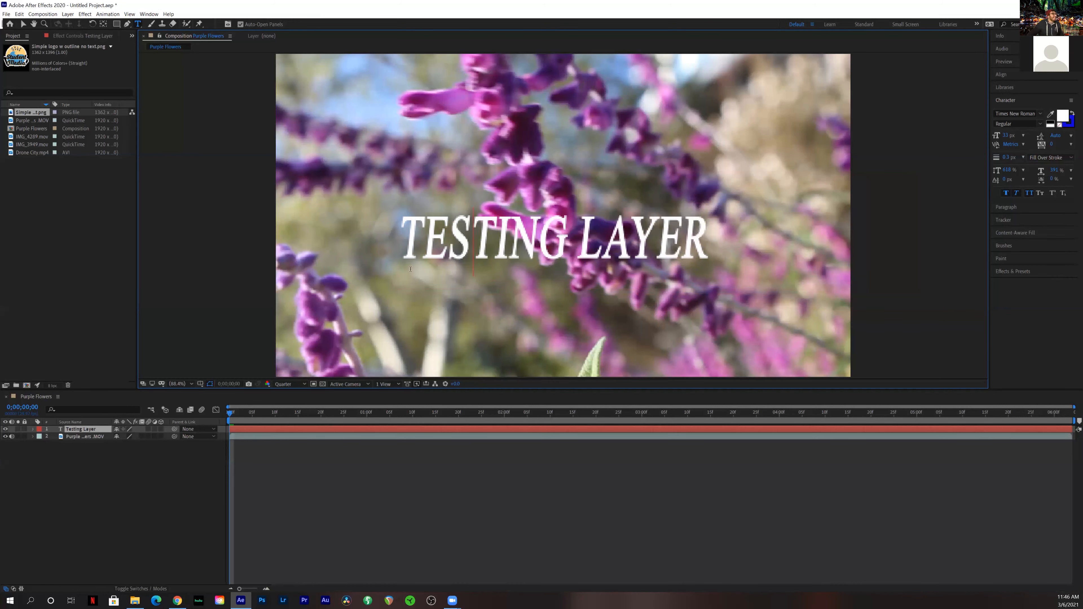
click(23, 25)
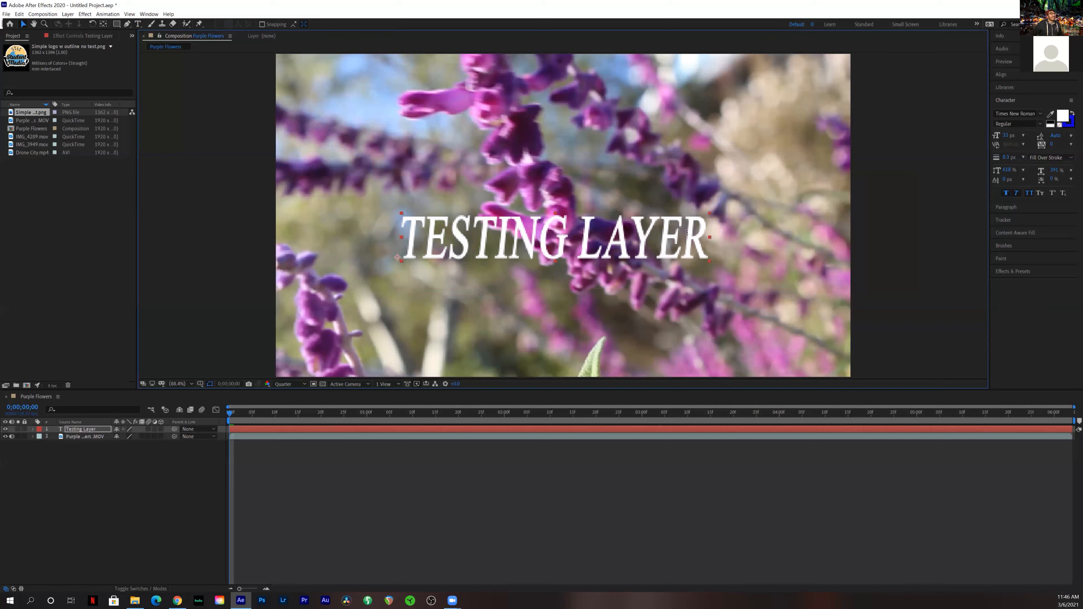
Change the entire title's font to Tw Cen MT Condensed Extra Bold.
double_click(592, 243)
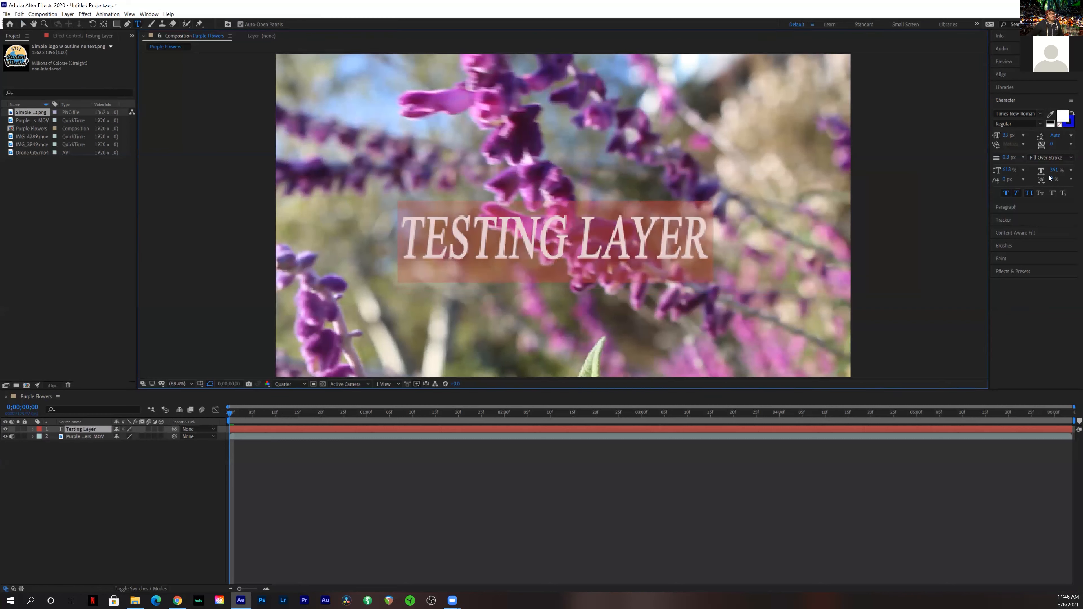
click(1024, 113)
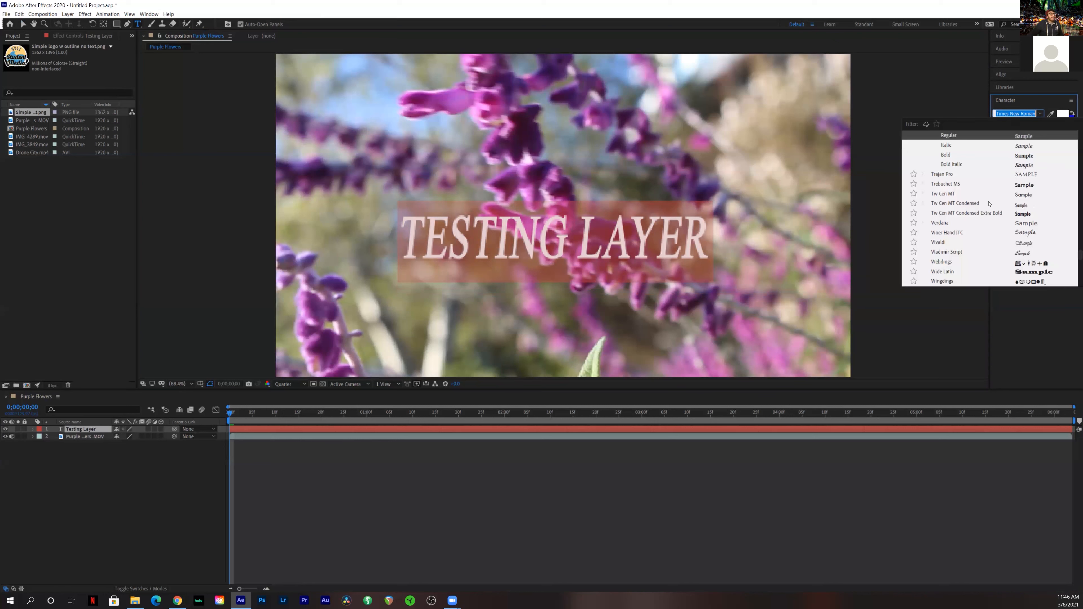
click(987, 214)
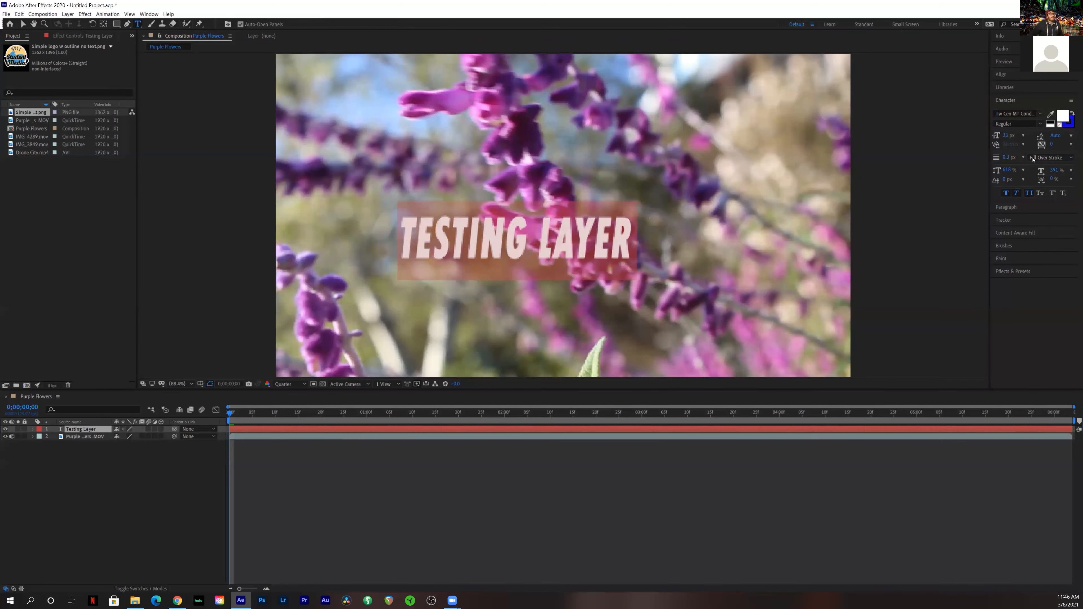
Change the title's fill colour from white to a bright blue.
click(1071, 114)
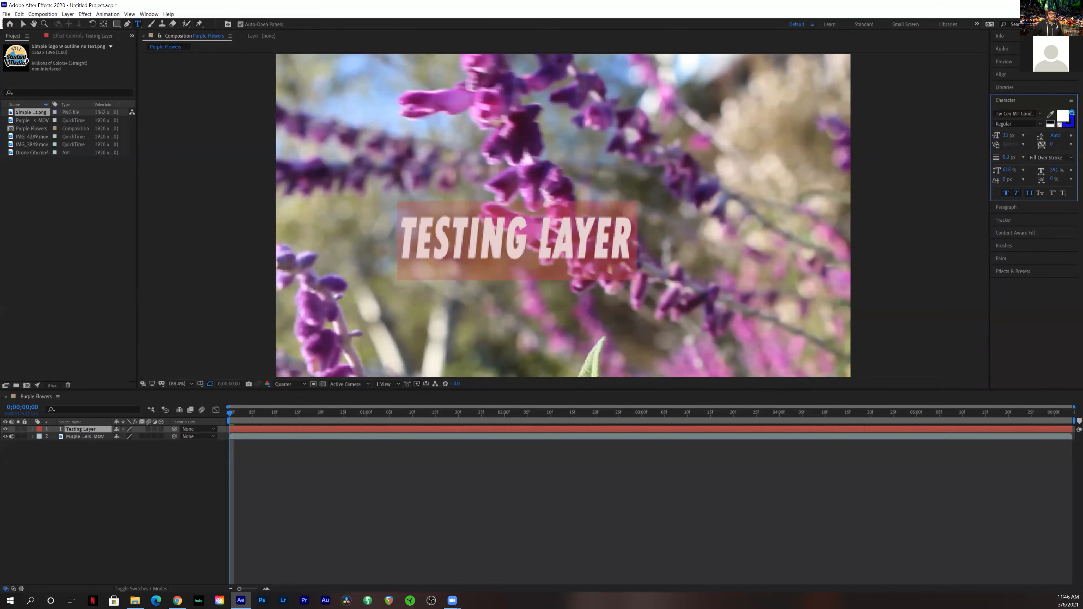
click(1072, 116)
click(1063, 116)
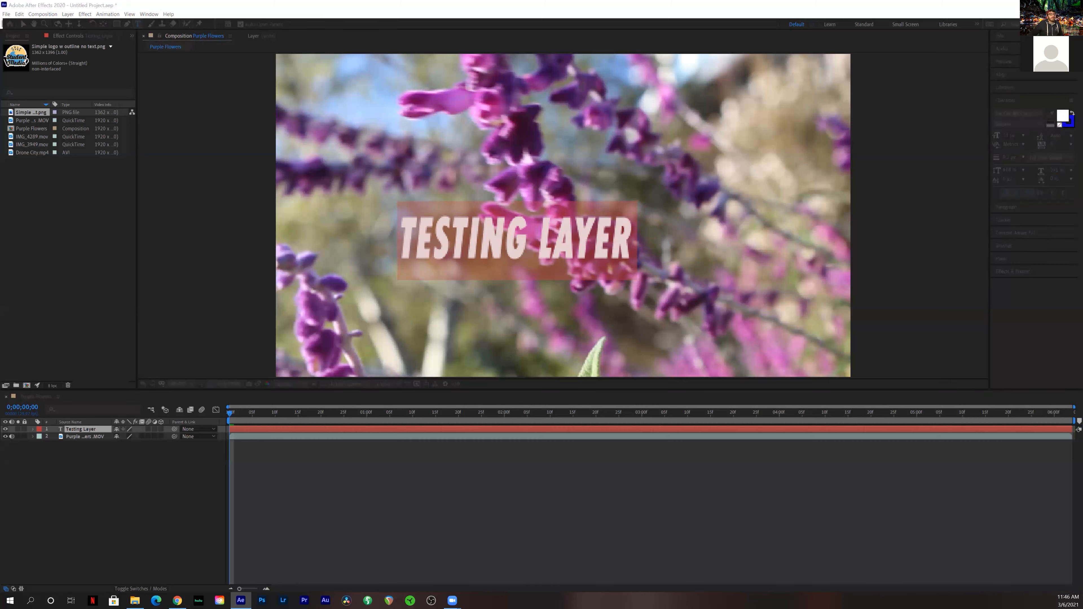
click(747, 161)
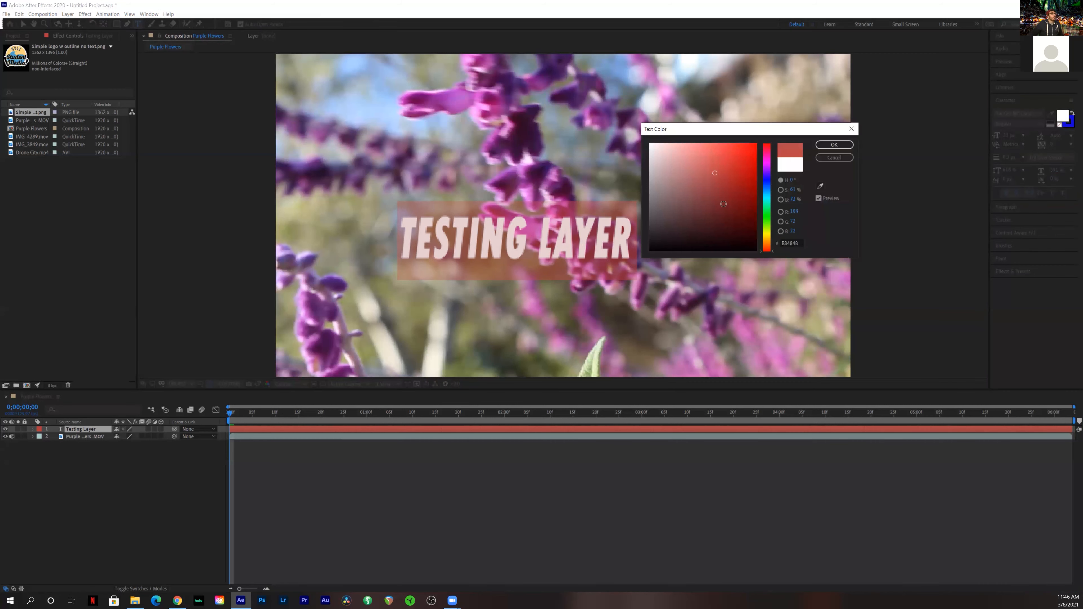
mouse_move(682, 175)
mouse_down()
mouse_move(665, 147)
mouse_move(766, 187)
mouse_up()
click(752, 150)
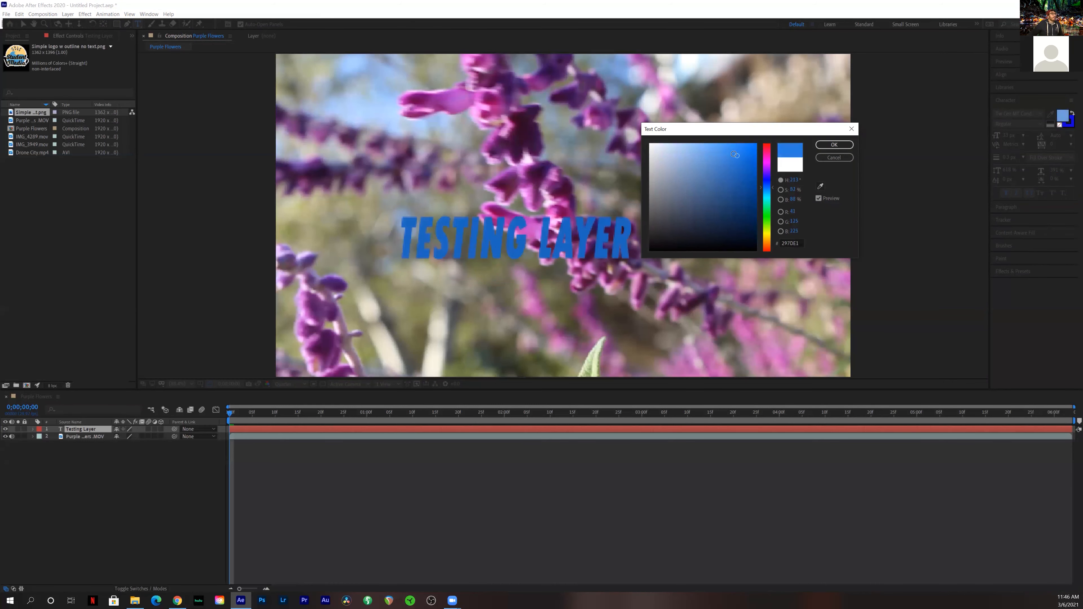
click(834, 145)
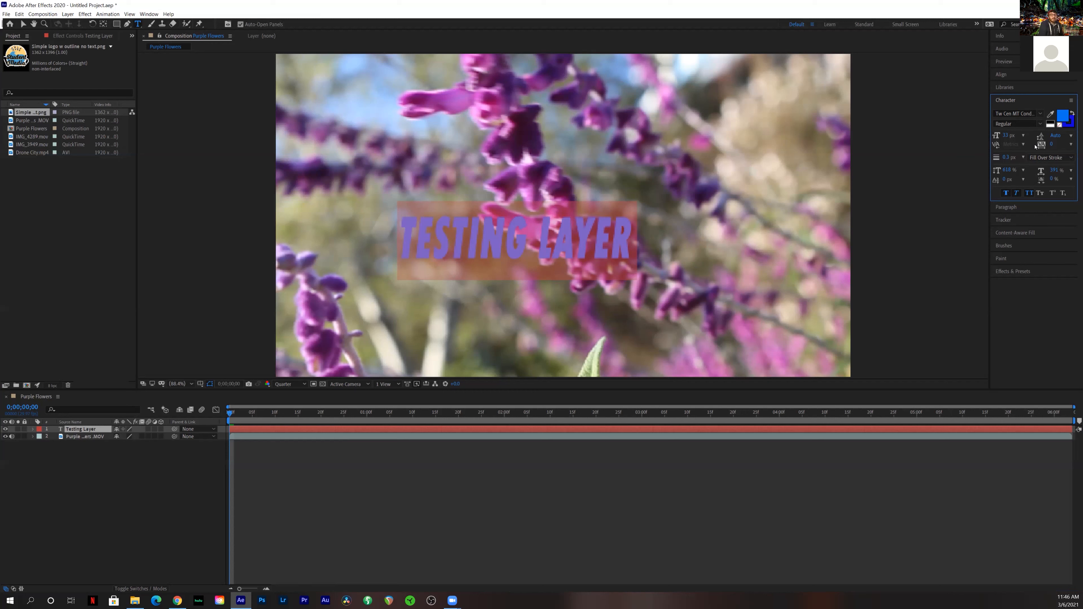
Delete the Testing Layer text layer from the Purple Flowers composition.
click(89, 429)
key(Delete)
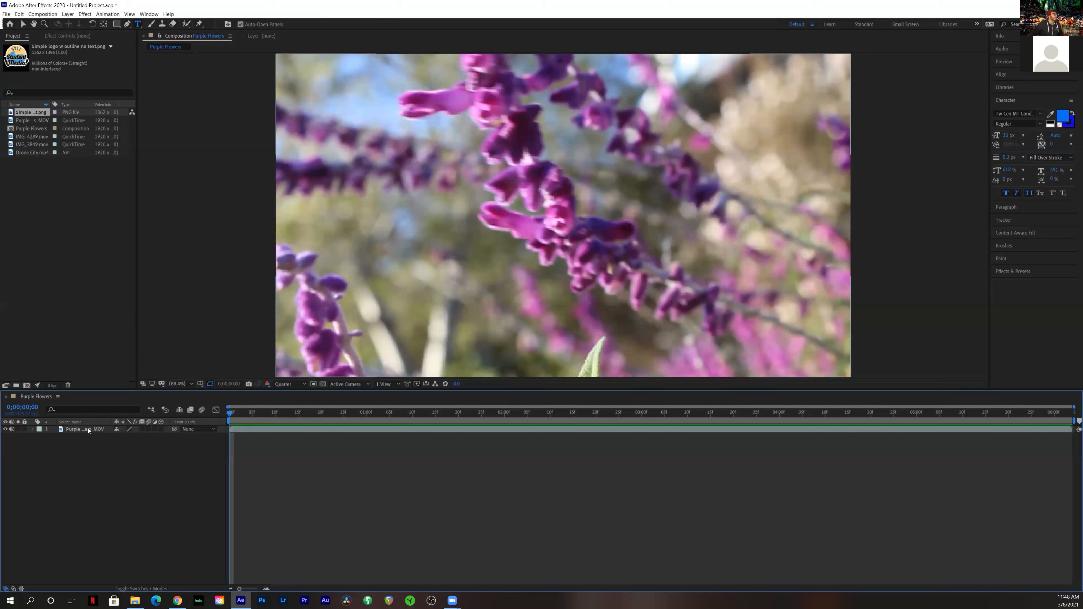
click(89, 430)
click(135, 459)
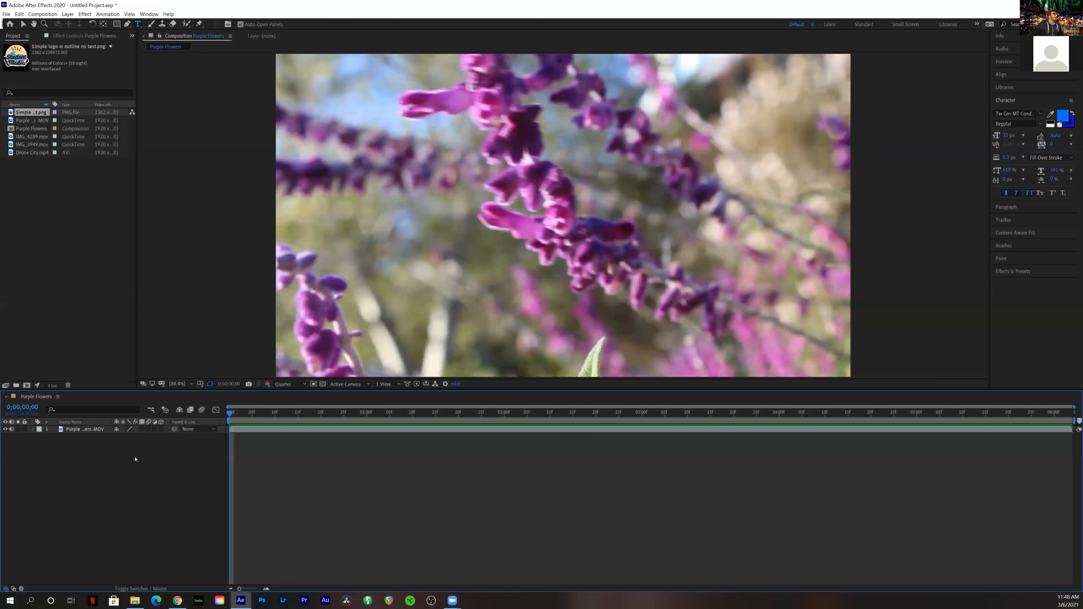
Start a Pen mask on the Purple Flowers footage layer, and open that layer in the Layer viewer.
click(98, 429)
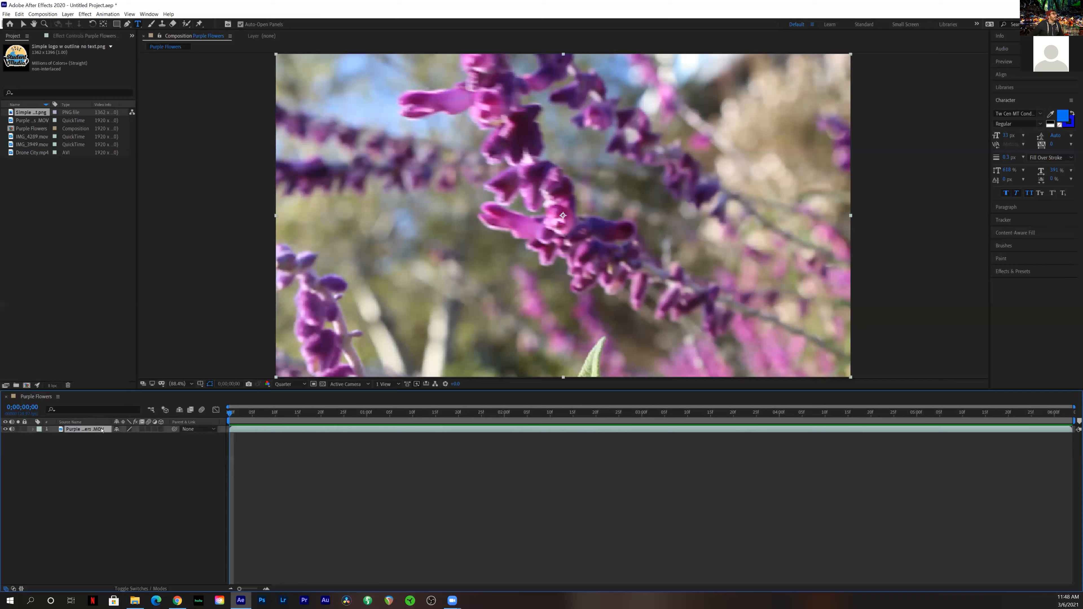
click(128, 24)
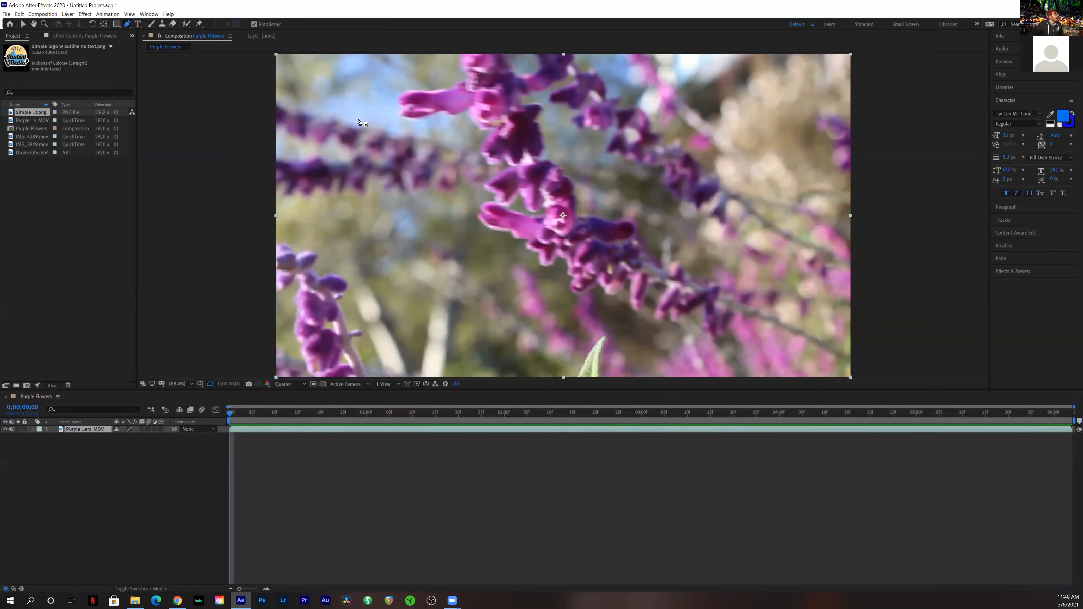
click(342, 110)
click(343, 108)
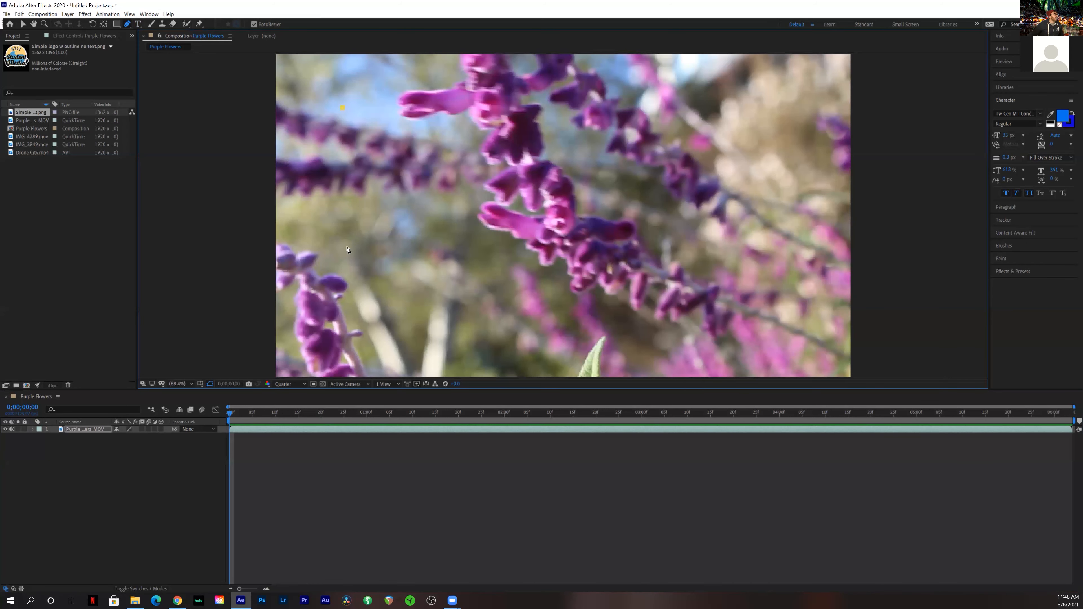
click(84, 430)
double_click(85, 429)
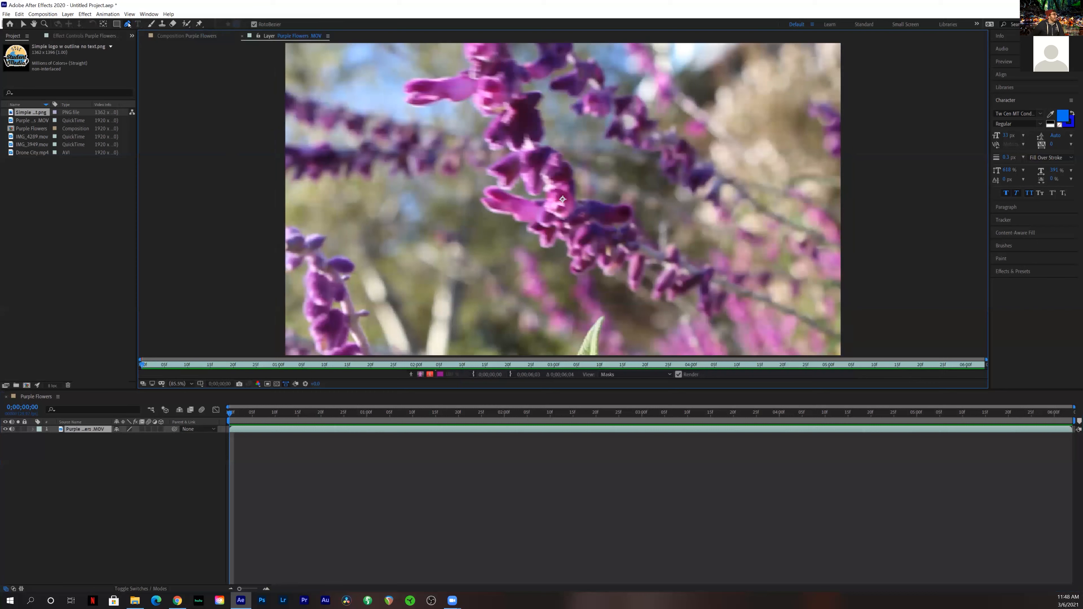
Draw a closed four-point RotoBezier mask around the blurred area left of the central flower, and return to the Selection tool.
click(350, 99)
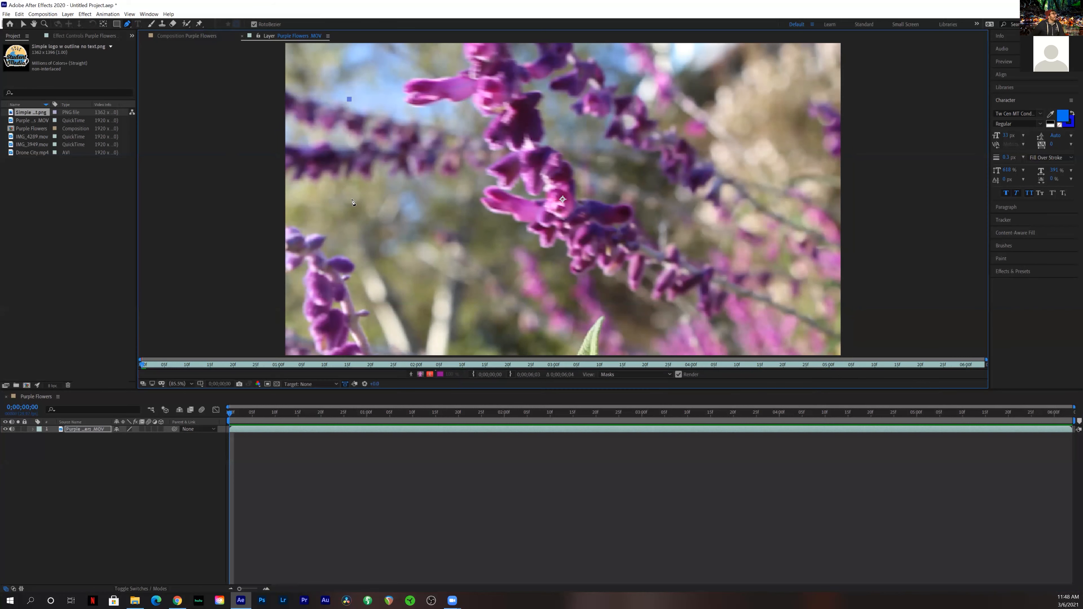
click(346, 276)
click(436, 274)
click(429, 100)
click(349, 101)
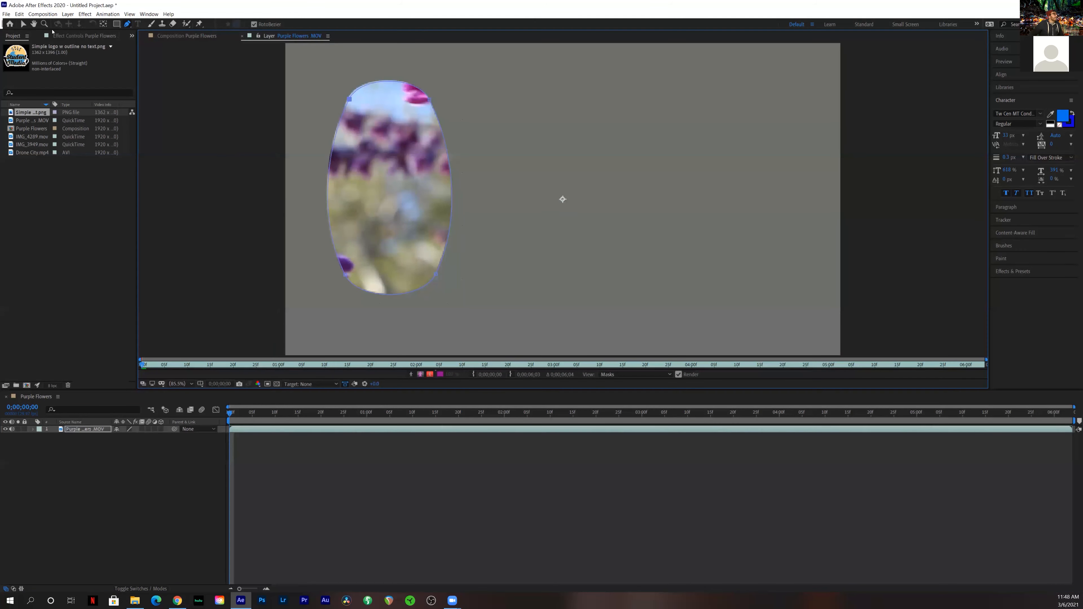
key(v)
click(183, 348)
Reveal Mask 1's properties under the Purple Flowers layer, and toggle its inversion on and off again.
click(34, 429)
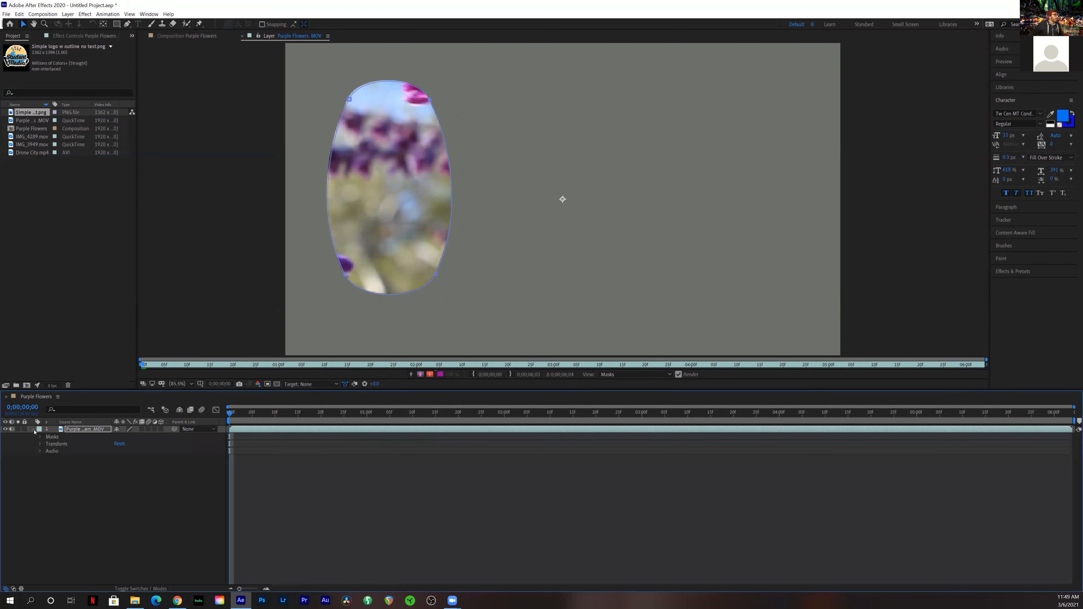
click(40, 445)
click(39, 444)
click(39, 437)
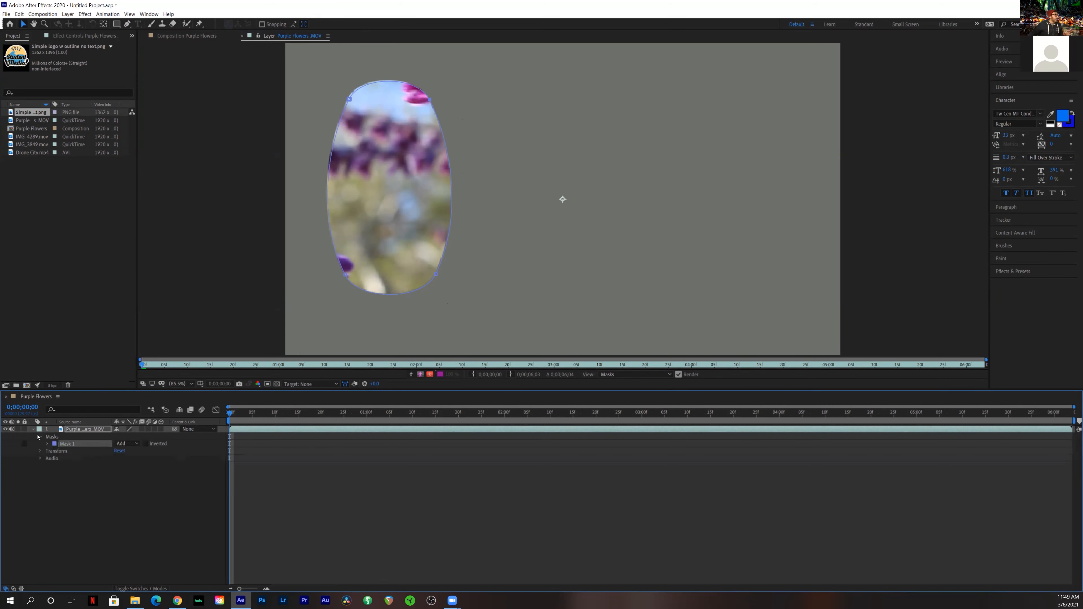
click(47, 444)
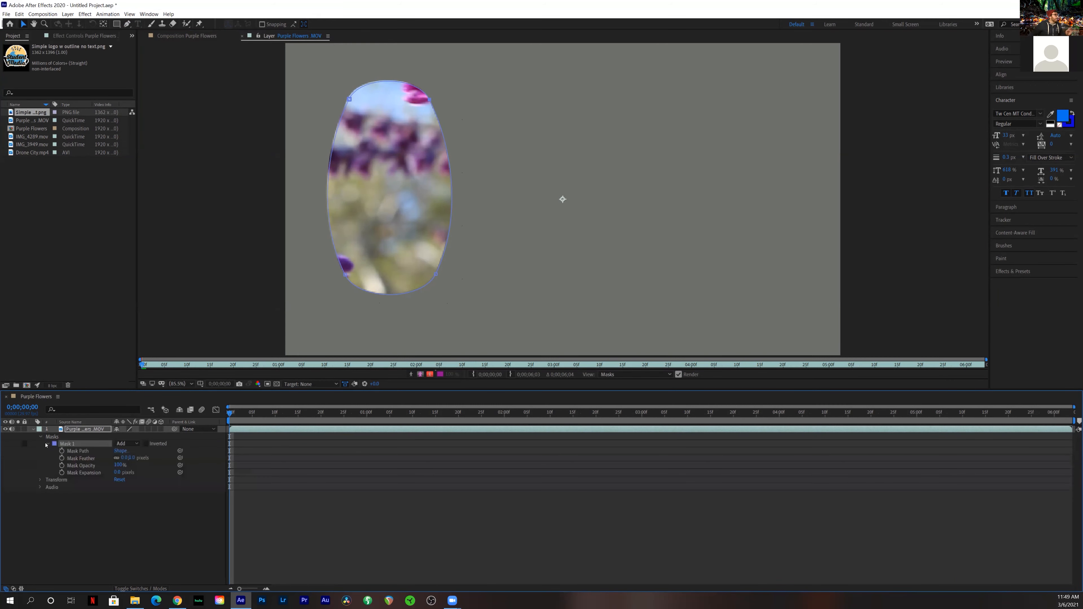
click(146, 443)
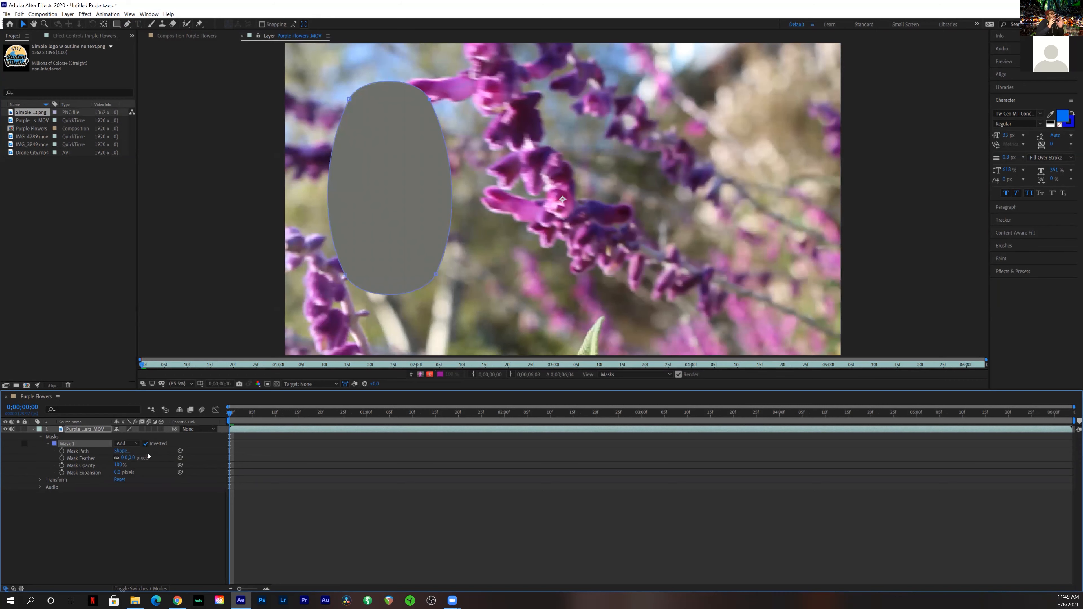
click(147, 444)
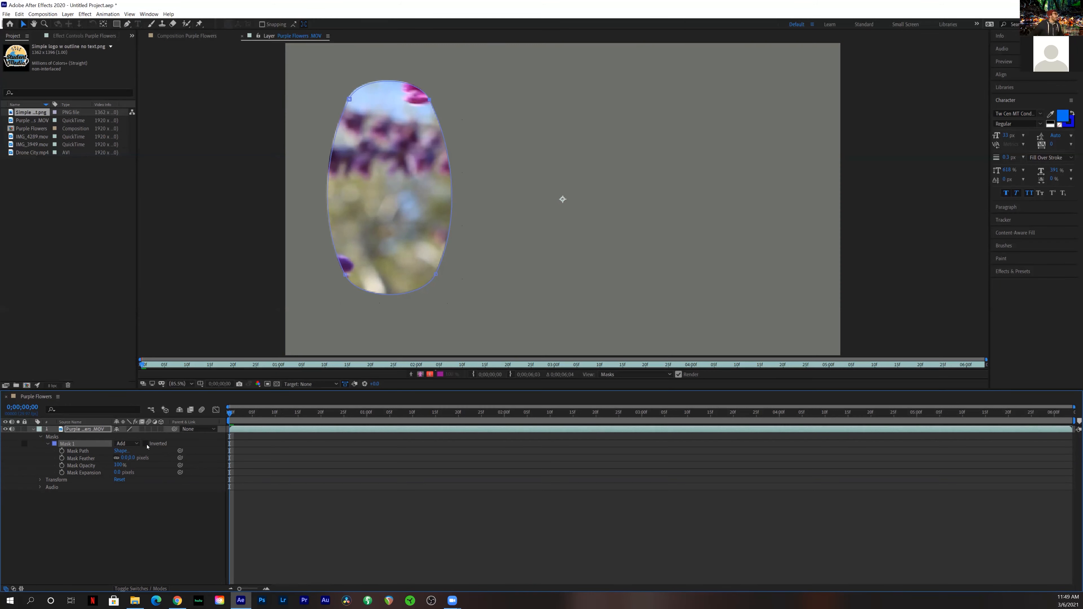
Try the Intersect and Subtract modes on Mask 1, and return it to Add.
click(130, 445)
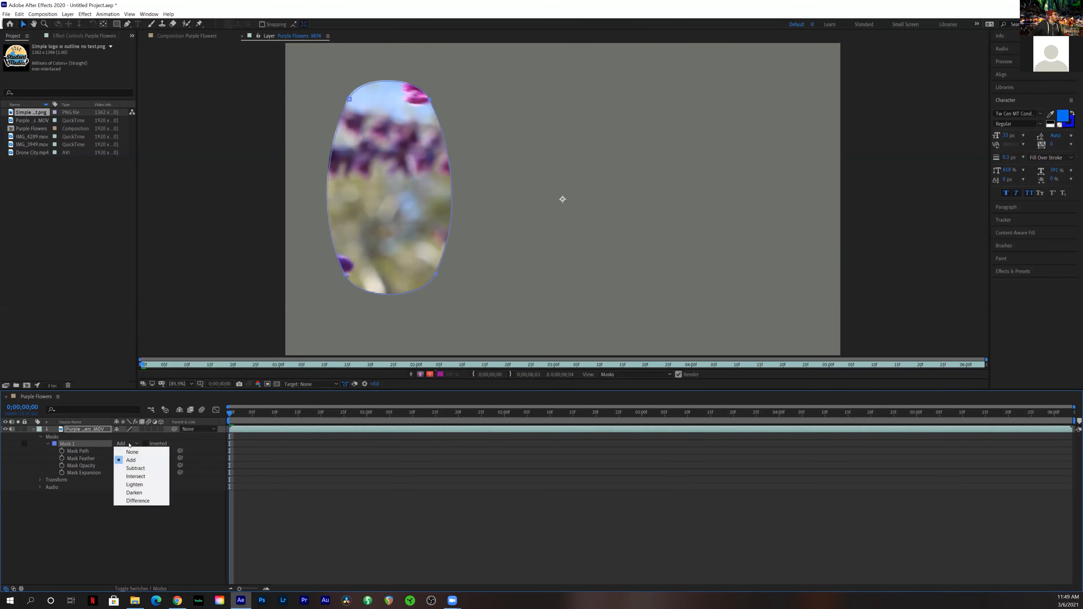
click(135, 476)
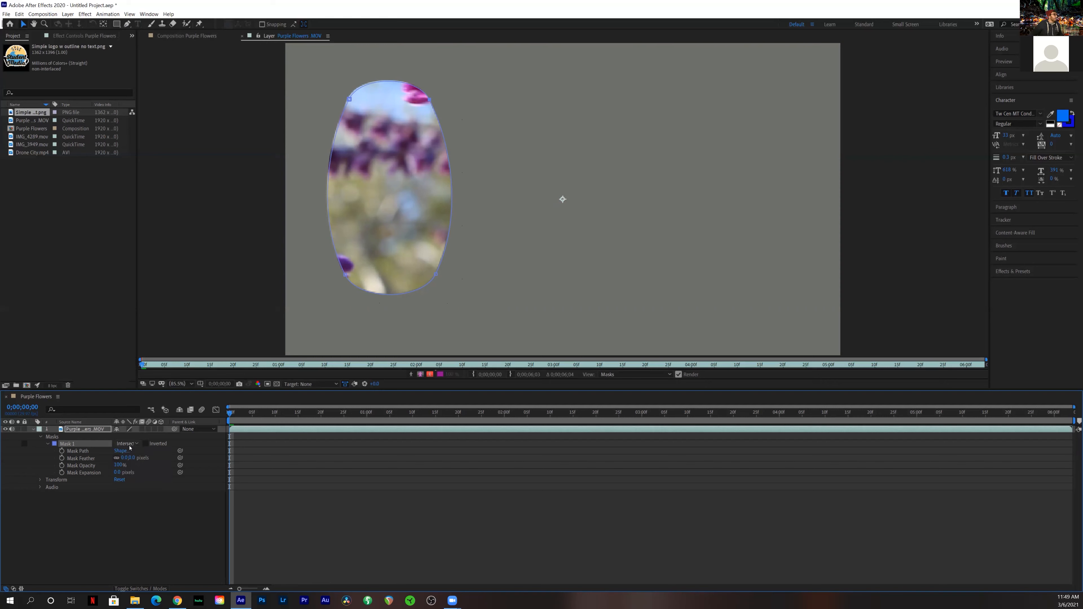
click(130, 448)
click(149, 464)
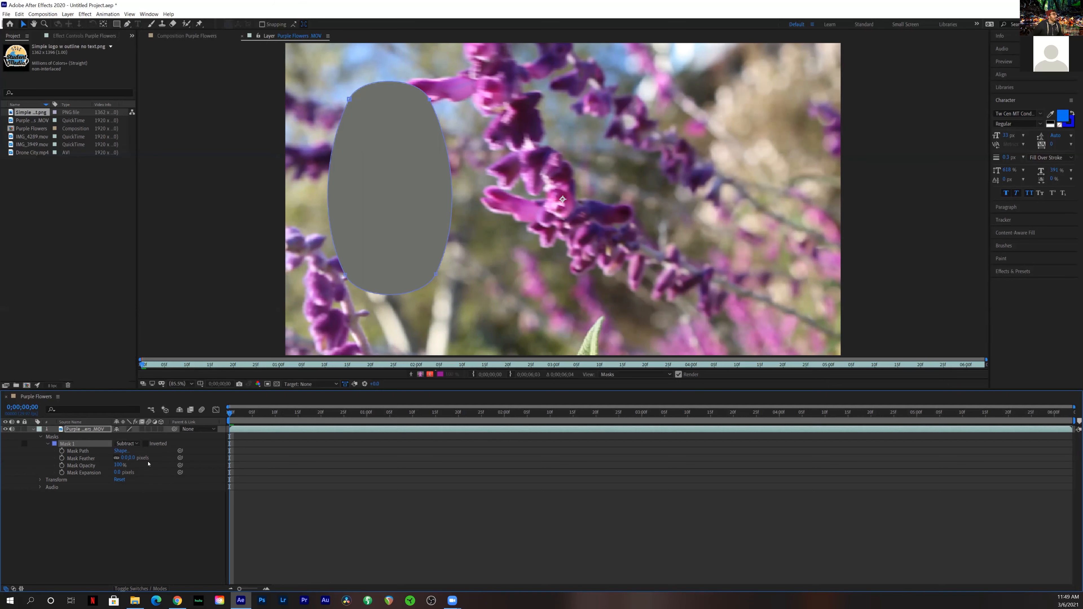
click(139, 445)
click(140, 458)
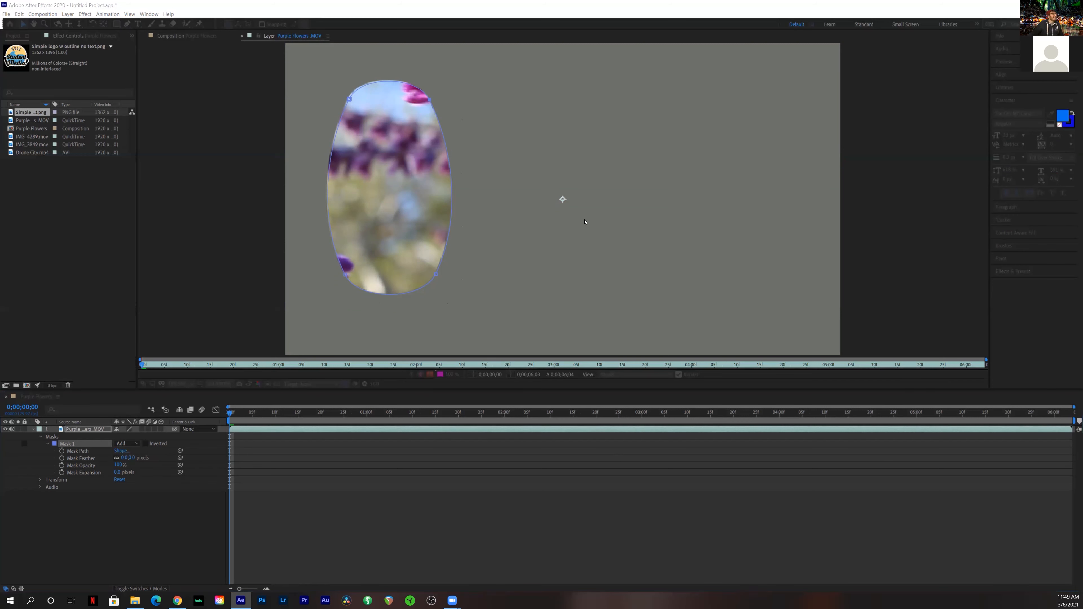
Try to reset Mask 1's shape to a rectangle.
click(519, 314)
click(559, 314)
click(562, 323)
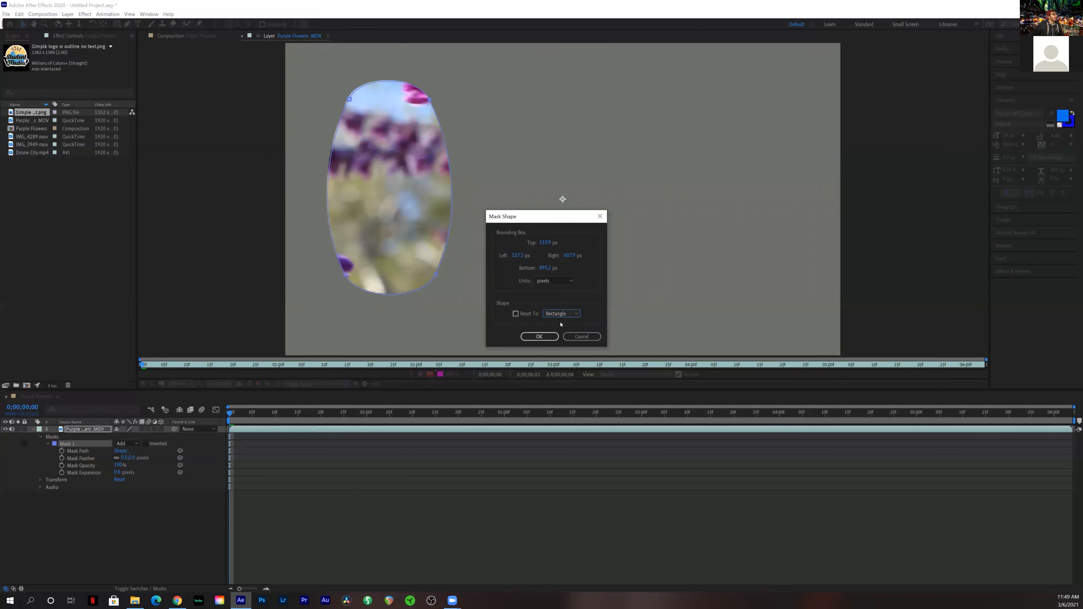
click(550, 336)
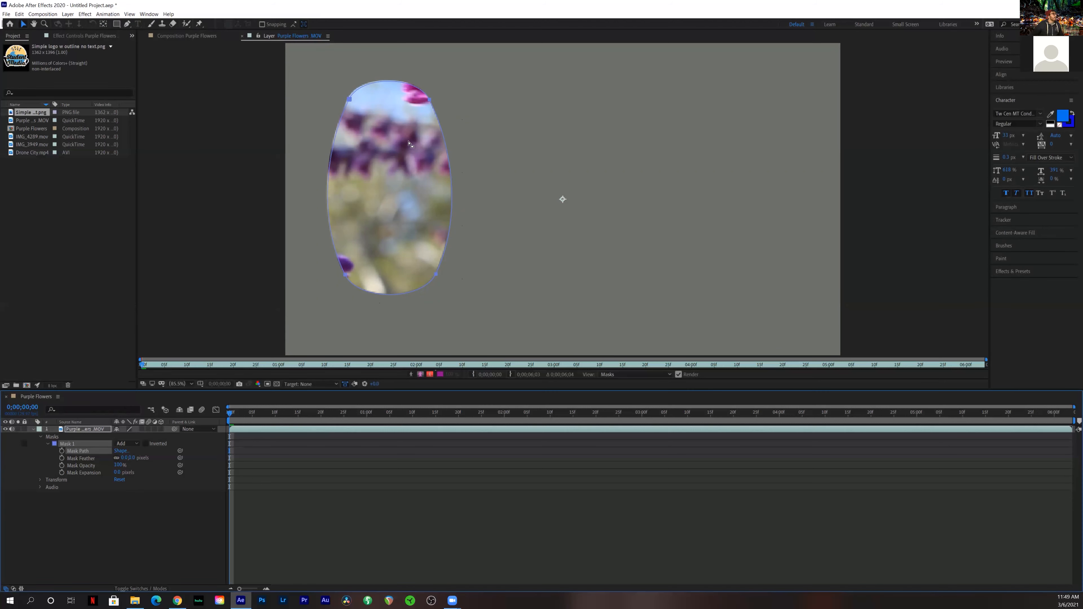
Reset Mask 1's shape to an ellipse and move it over the central flower.
click(121, 451)
click(516, 314)
click(561, 313)
click(555, 328)
click(539, 336)
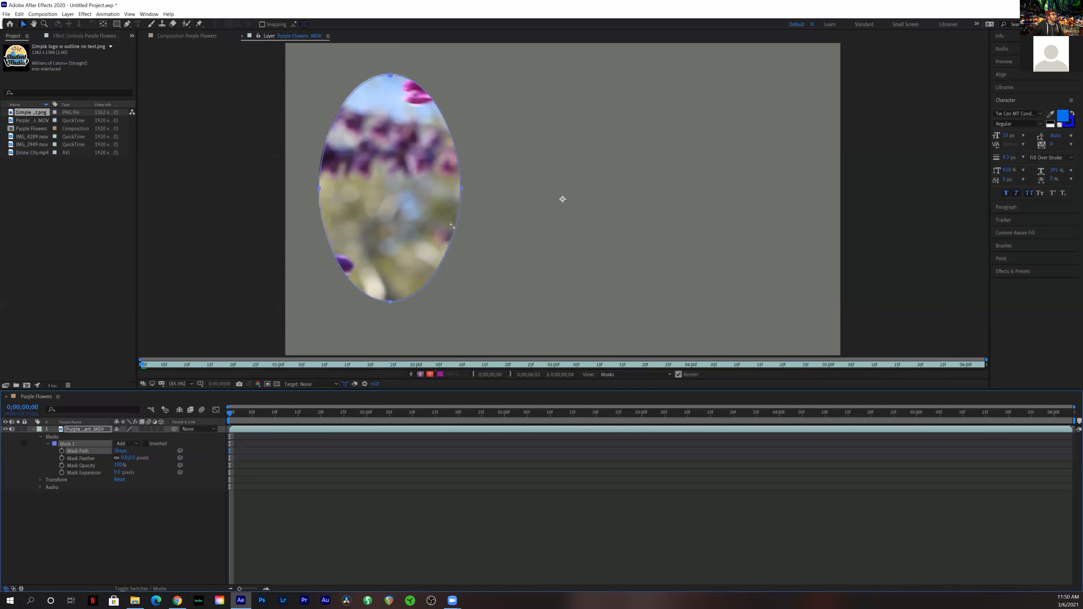
drag(461, 188, 592, 191)
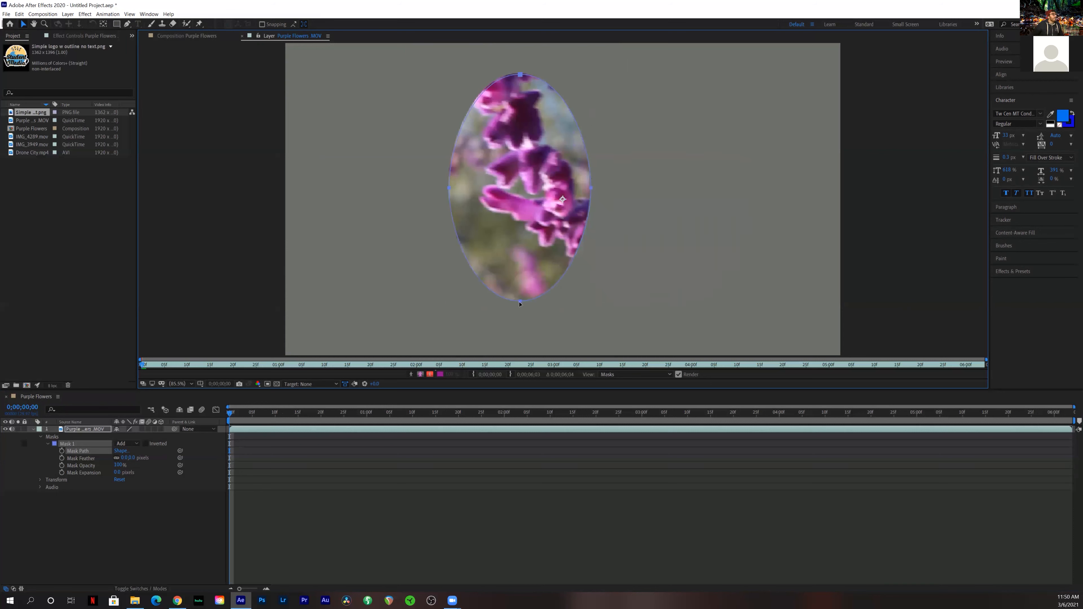
drag(518, 269, 506, 264)
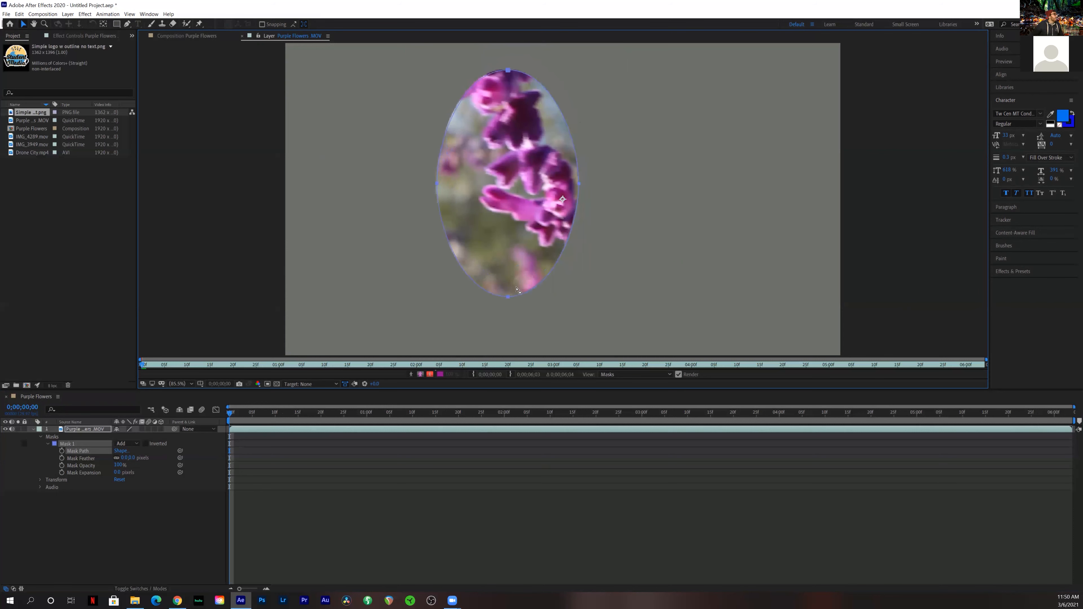
Soften the elliptical mask's edge with a feather of about 250 pixels in both directions.
click(39, 481)
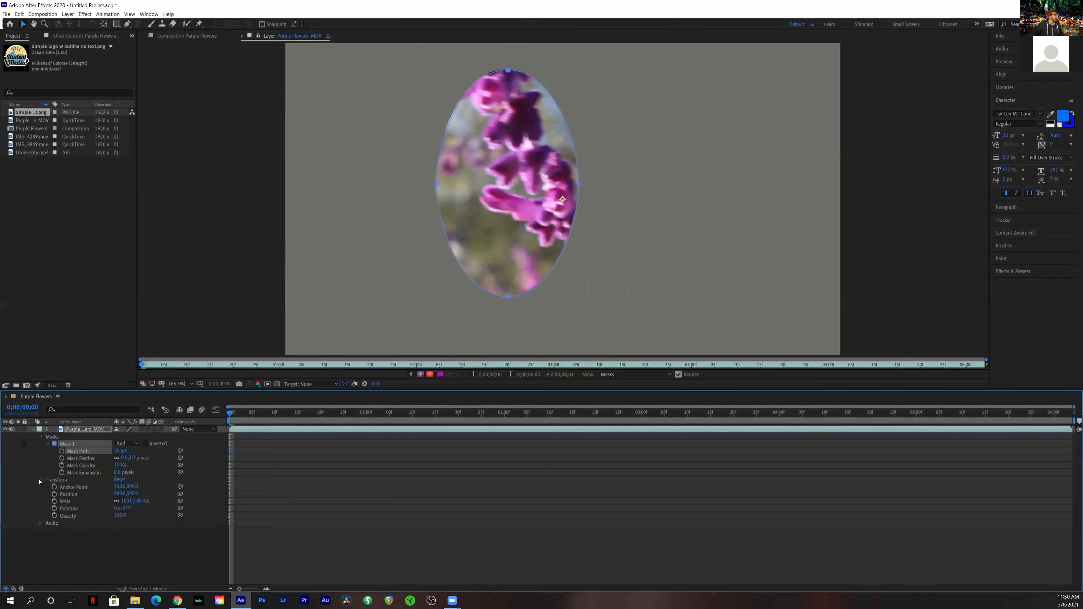
click(39, 481)
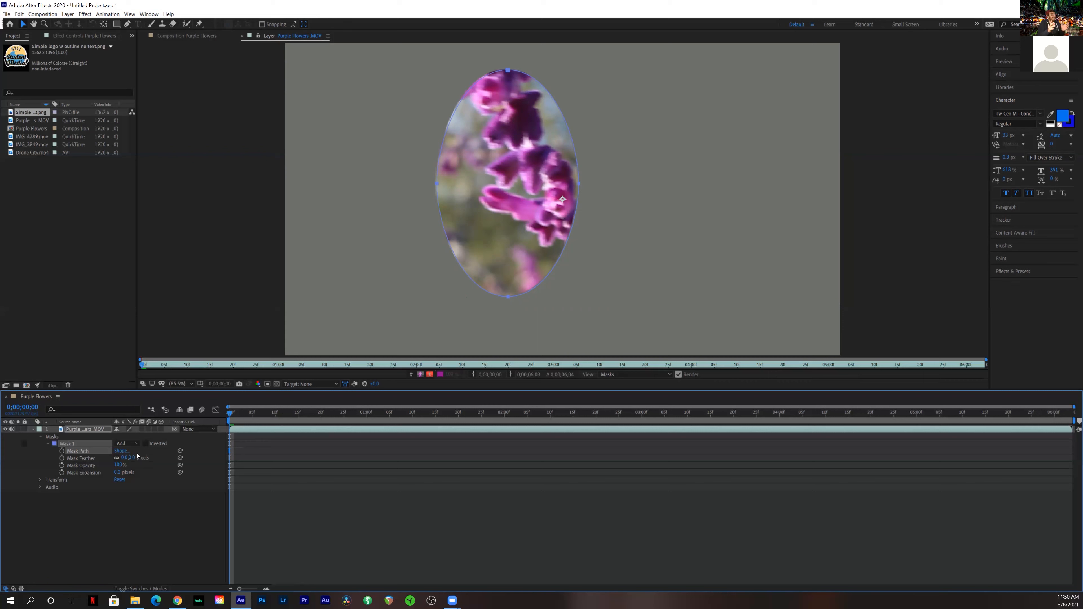
drag(138, 457, 251, 464)
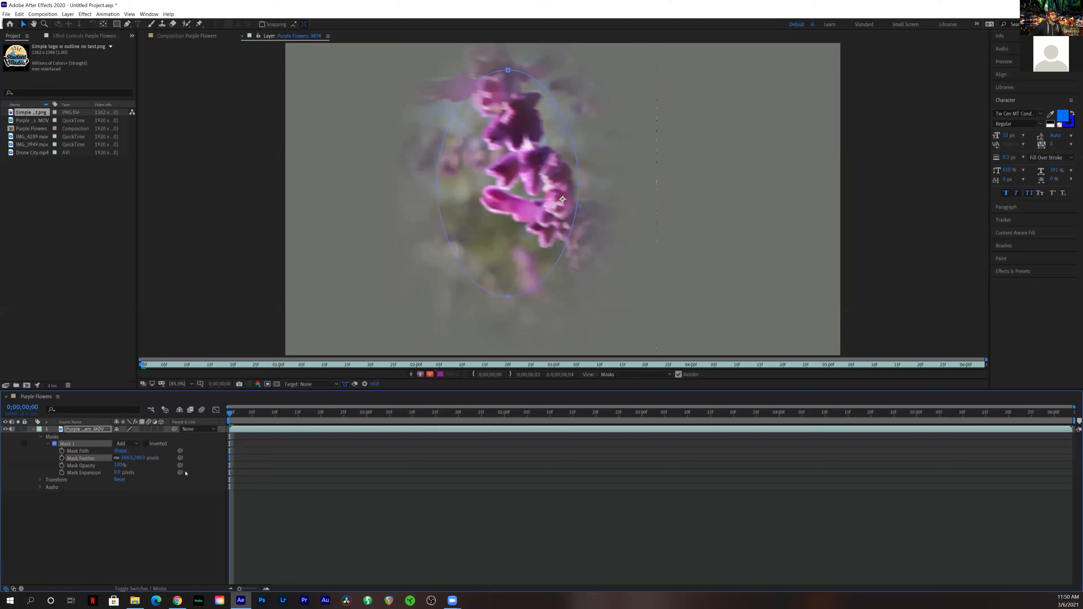
drag(145, 457, 132, 480)
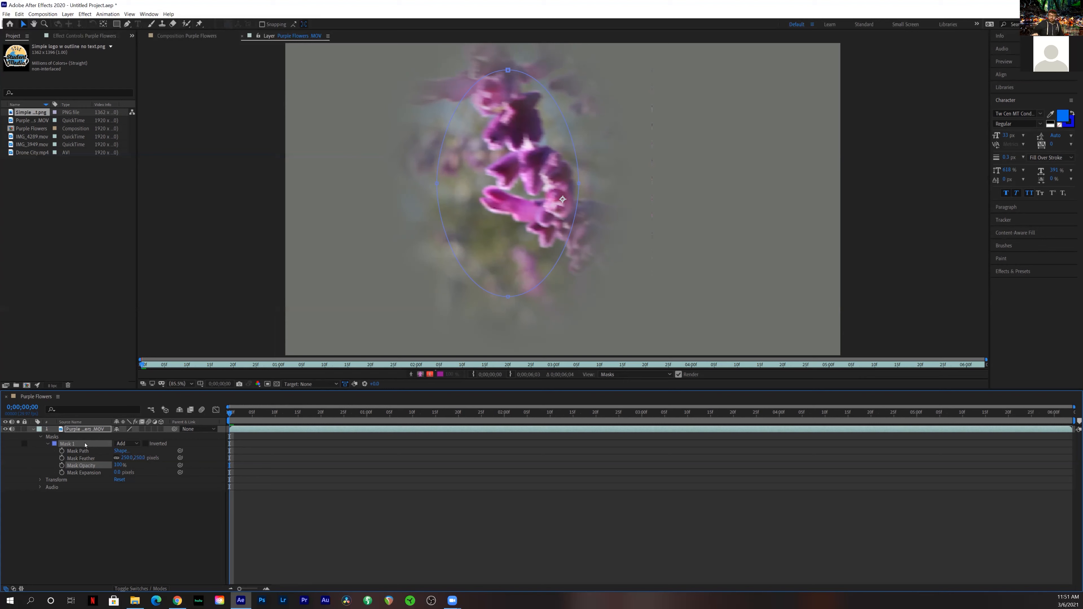
Delete Mask 1 from the Purple Flowers layer and collapse the layer's properties.
key(Delete)
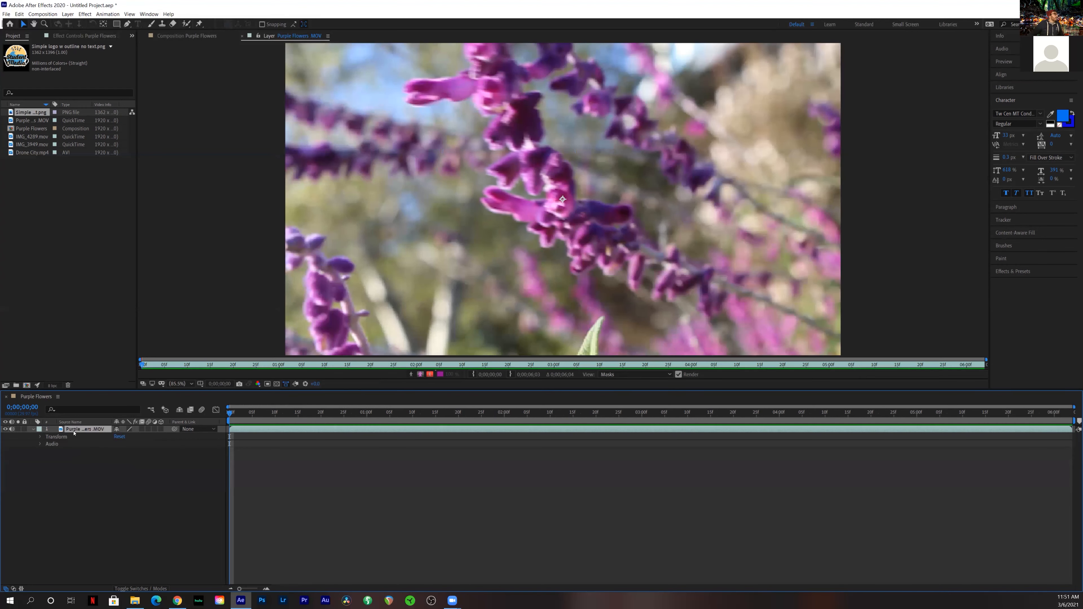
click(32, 431)
Play a preview of the unmasked Purple Flowers footage and stop it.
key(space)
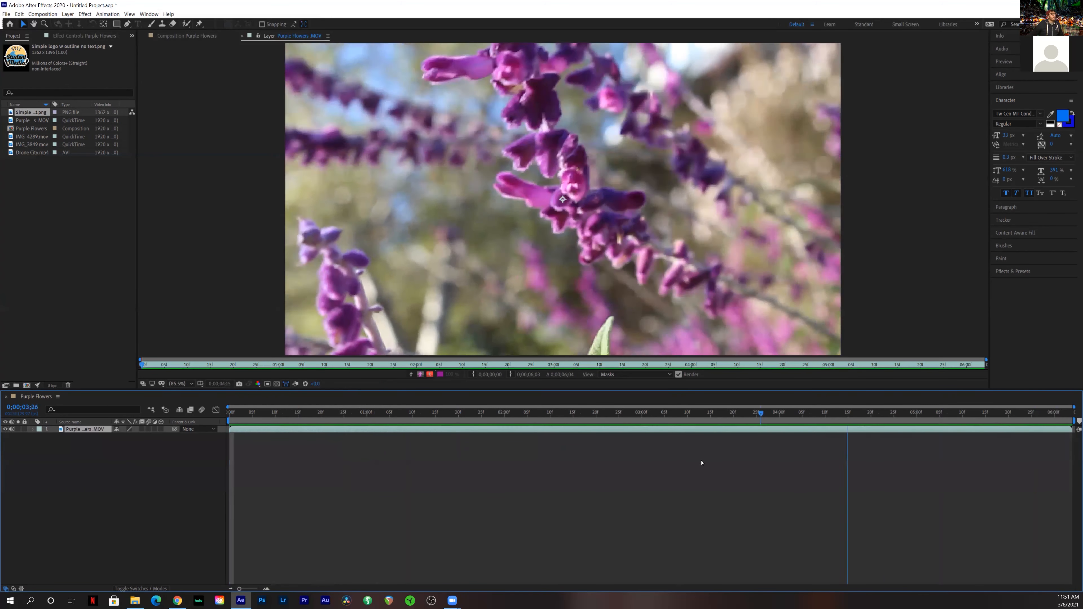
key(space)
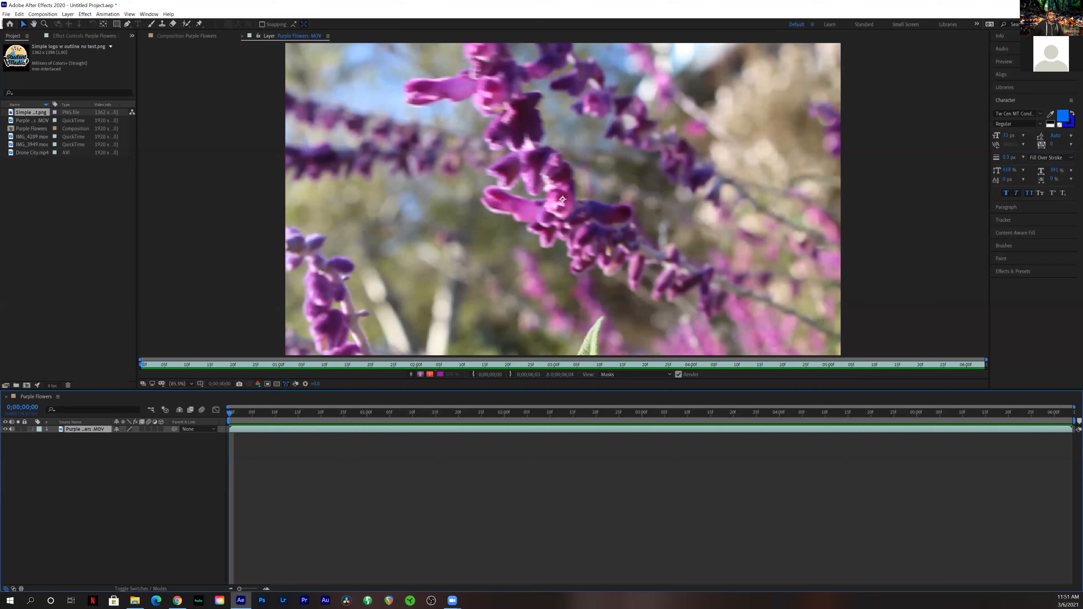
click(408, 177)
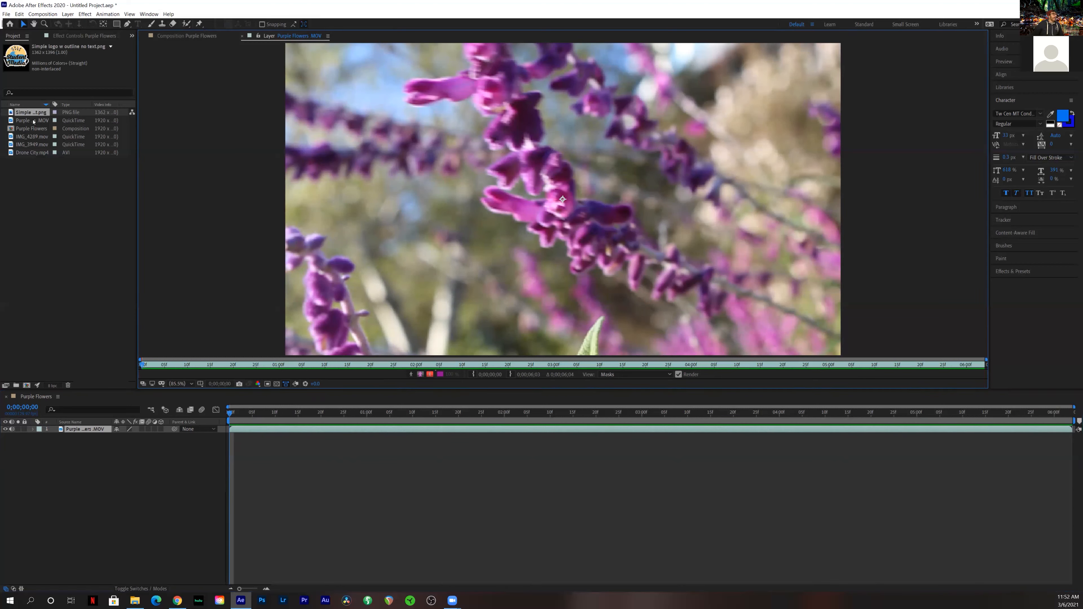
Add the simple logo PNG to the Purple Flowers composition as a layer above the footage.
click(32, 121)
click(33, 115)
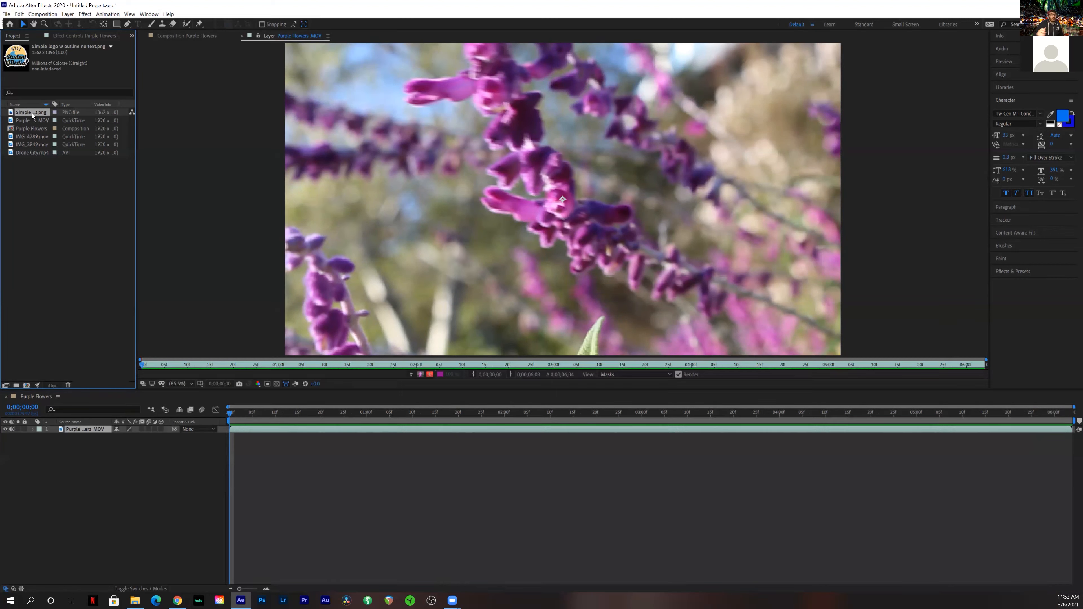
drag(32, 115, 91, 430)
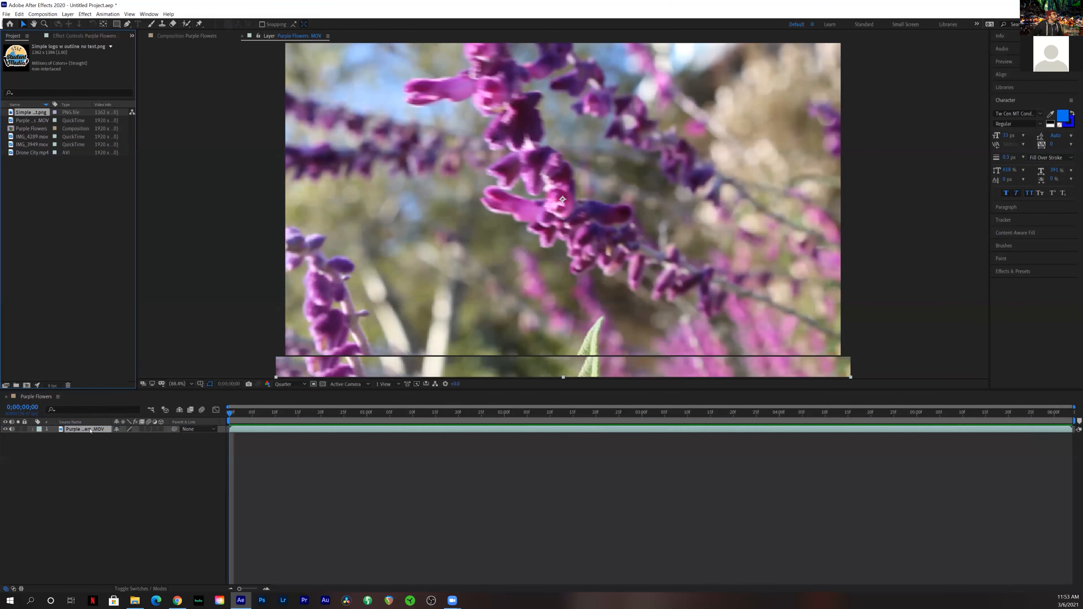
click(519, 242)
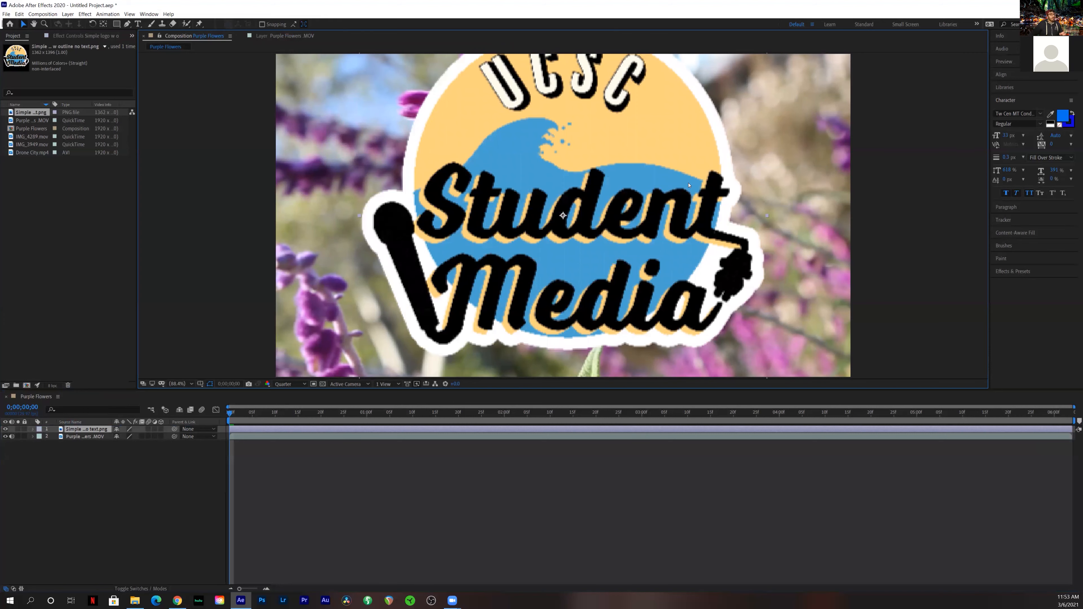
Scale the Student Media logo down to a little over half its size and position it over the upper middle of the frame.
drag(687, 183, 569, 293)
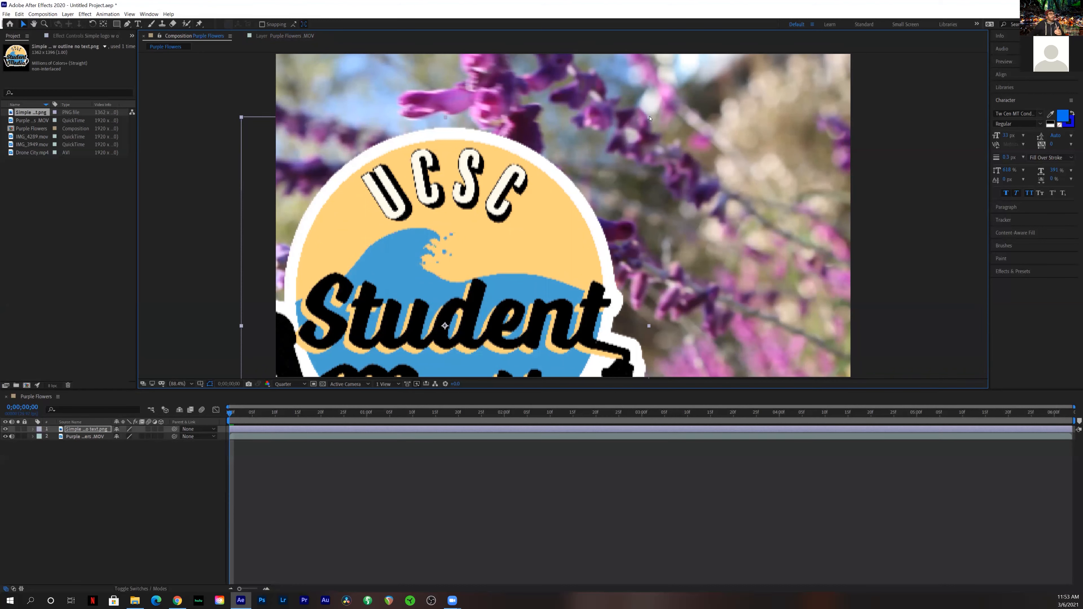
mouse_move(649, 118)
mouse_down()
mouse_move(597, 125)
mouse_move(700, 150)
mouse_move(727, 93)
mouse_move(650, 119)
mouse_up()
drag(649, 121, 561, 210)
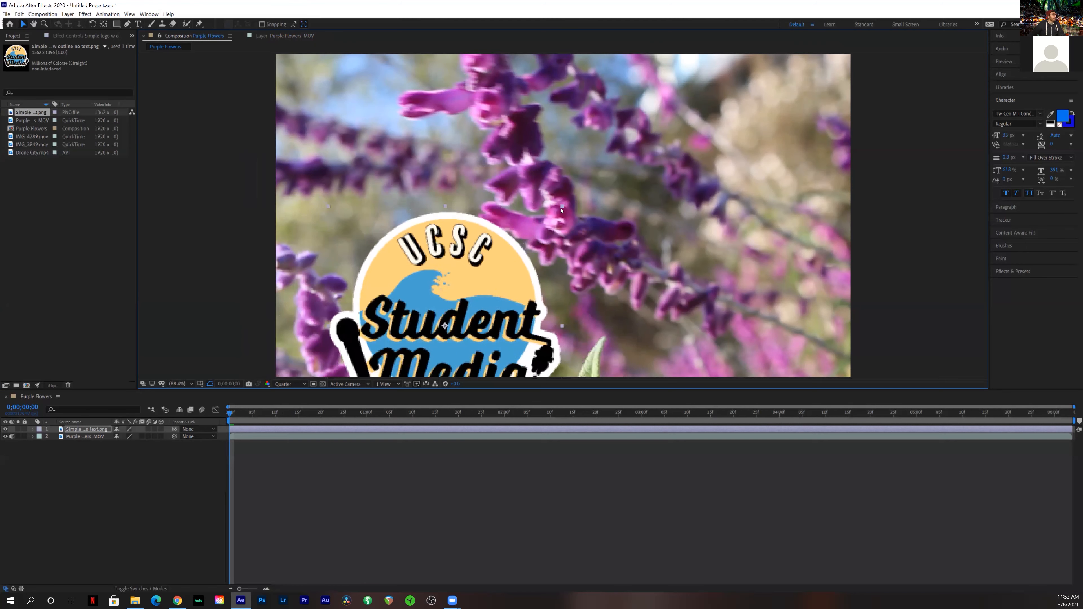
drag(499, 285, 587, 177)
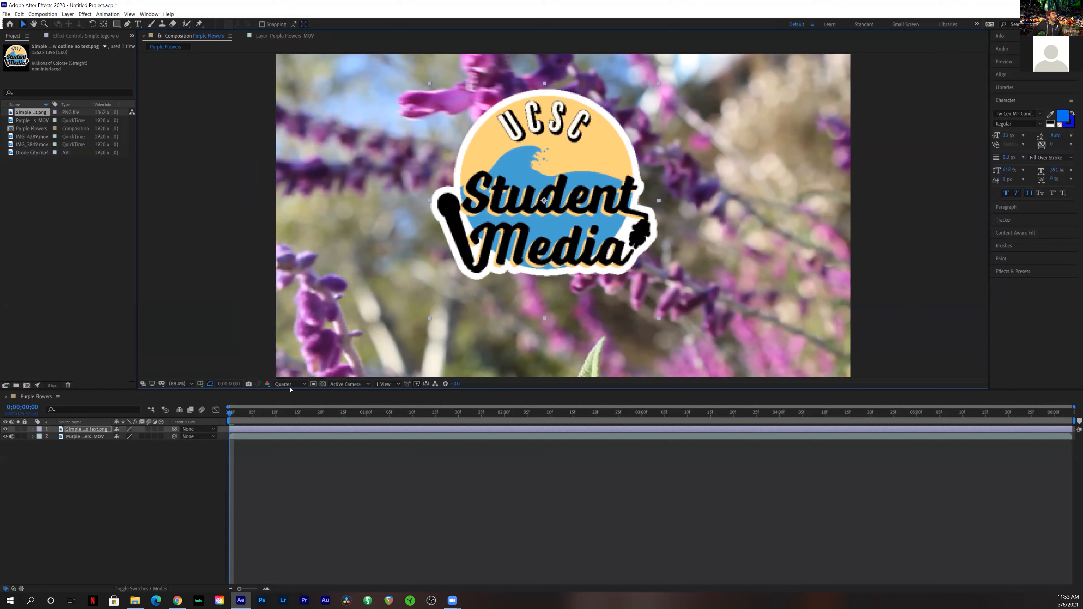
Delay the logo layer's start to about two seconds into the composition, previewing its timed appearance.
mouse_move(232, 430)
mouse_down()
mouse_move(444, 433)
mouse_move(243, 418)
mouse_up()
key(space)
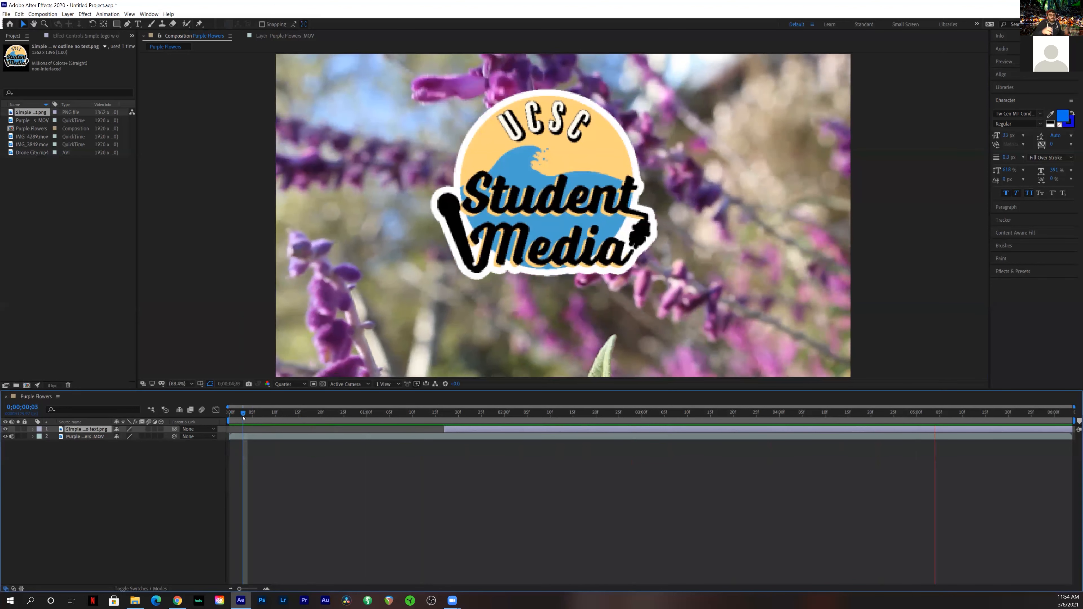
key(space)
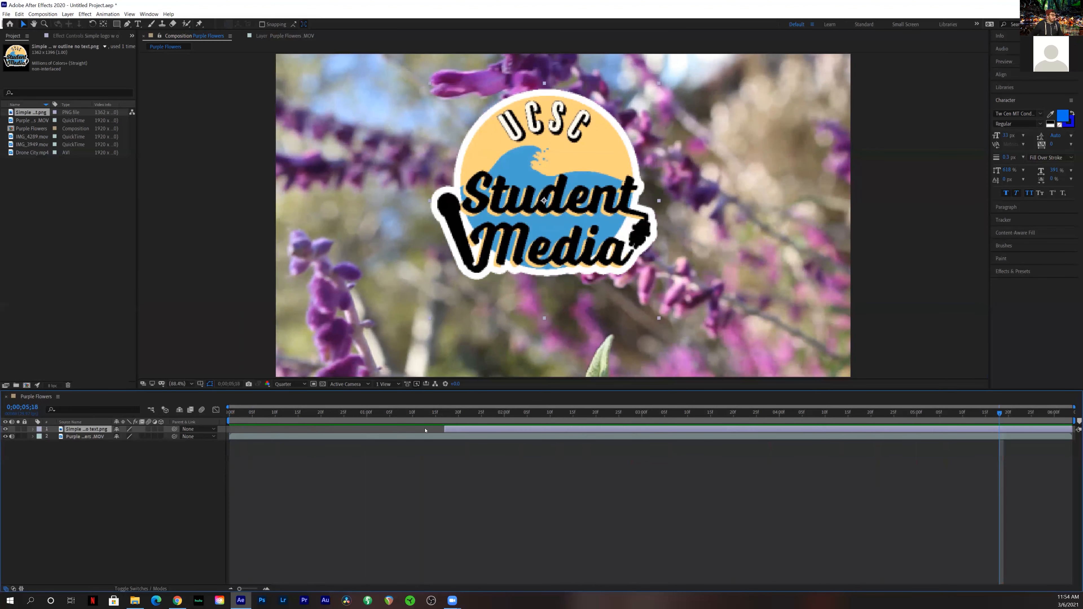
drag(448, 427, 515, 426)
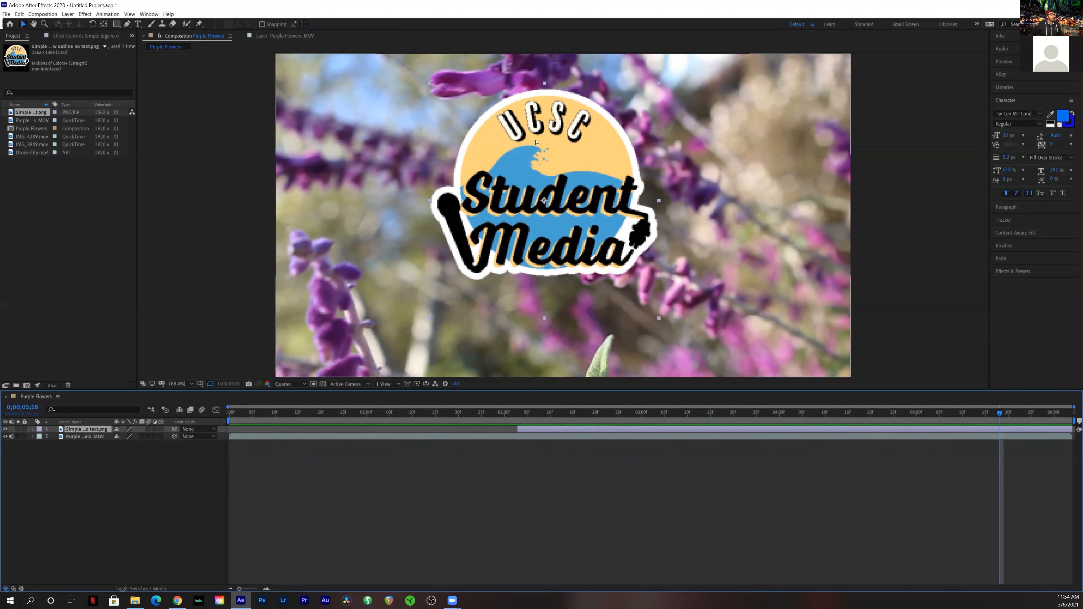
Hide the logo layer and return the playhead to the first frame.
click(6, 430)
click(6, 429)
click(5, 429)
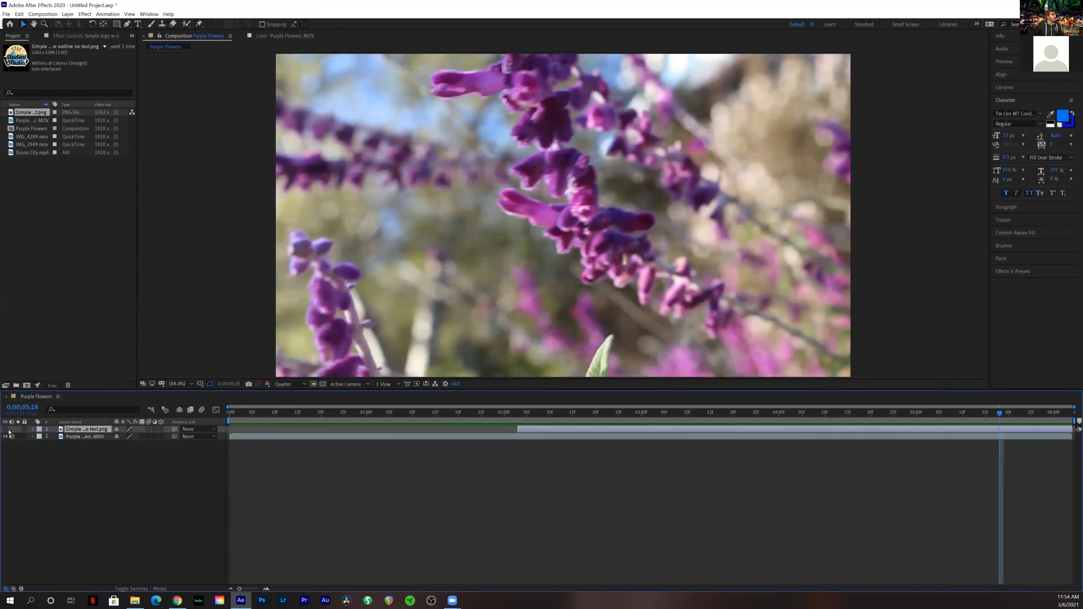
drag(606, 413, 302, 413)
drag(263, 445, 220, 421)
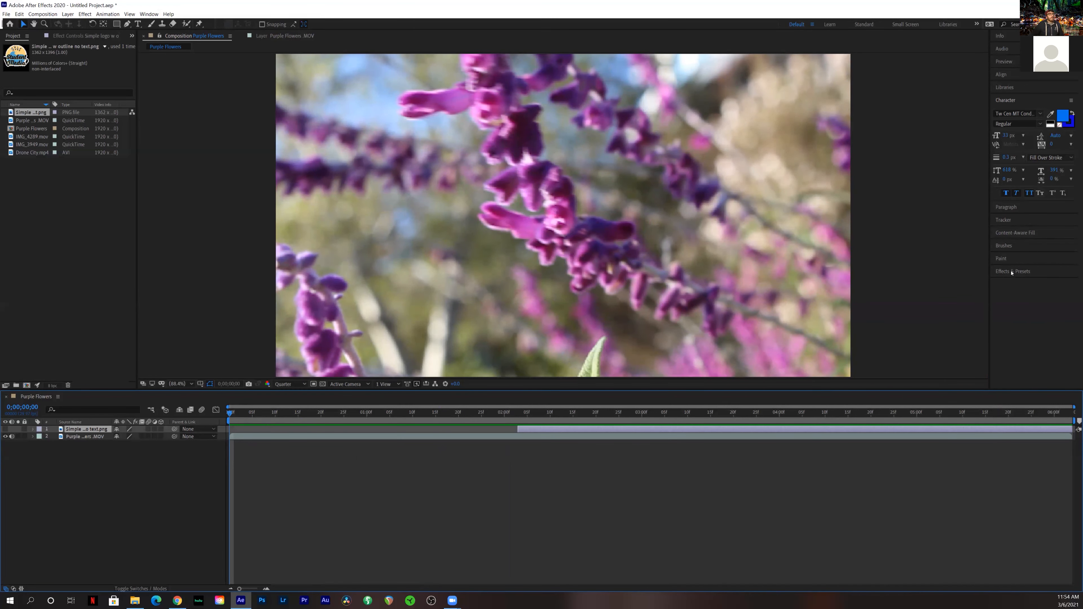
Search the effects for "gau" and apply Gaussian Blur to the Purple Flowers footage layer.
click(1013, 271)
click(1030, 187)
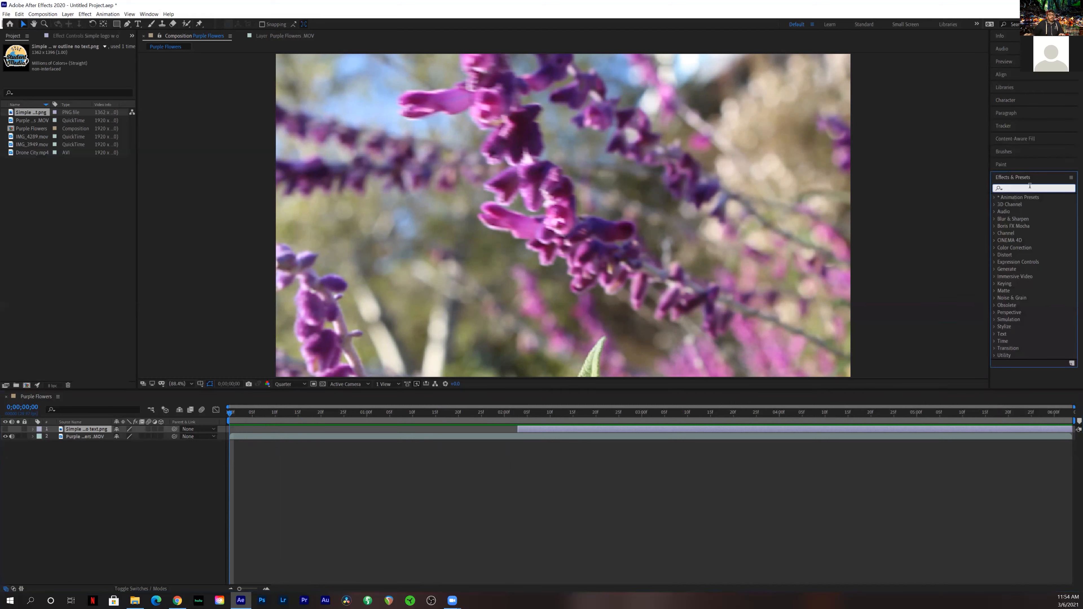
text(gau)
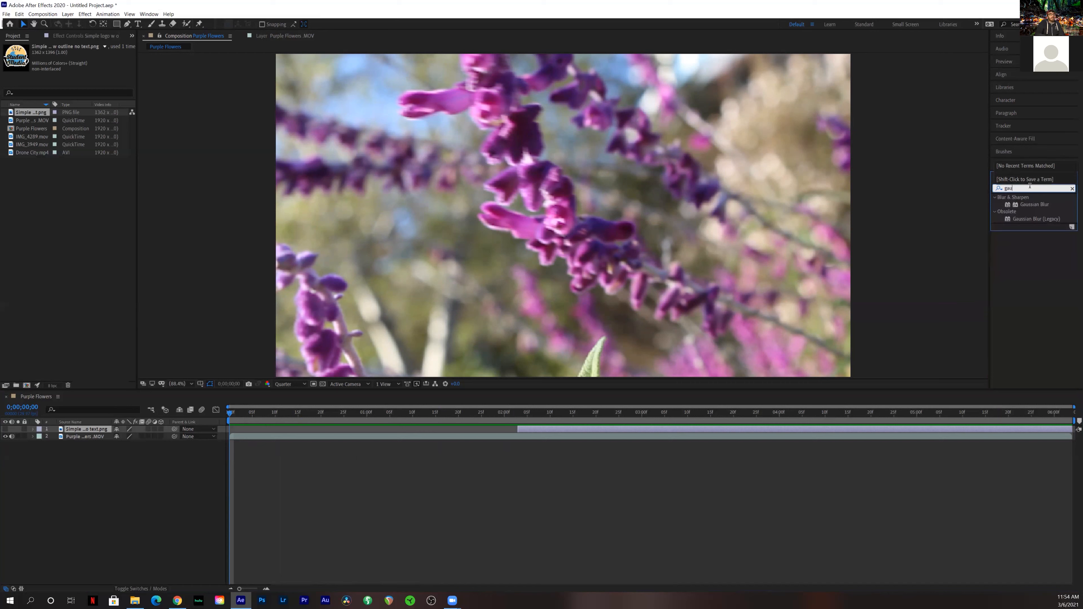
drag(1029, 206, 94, 439)
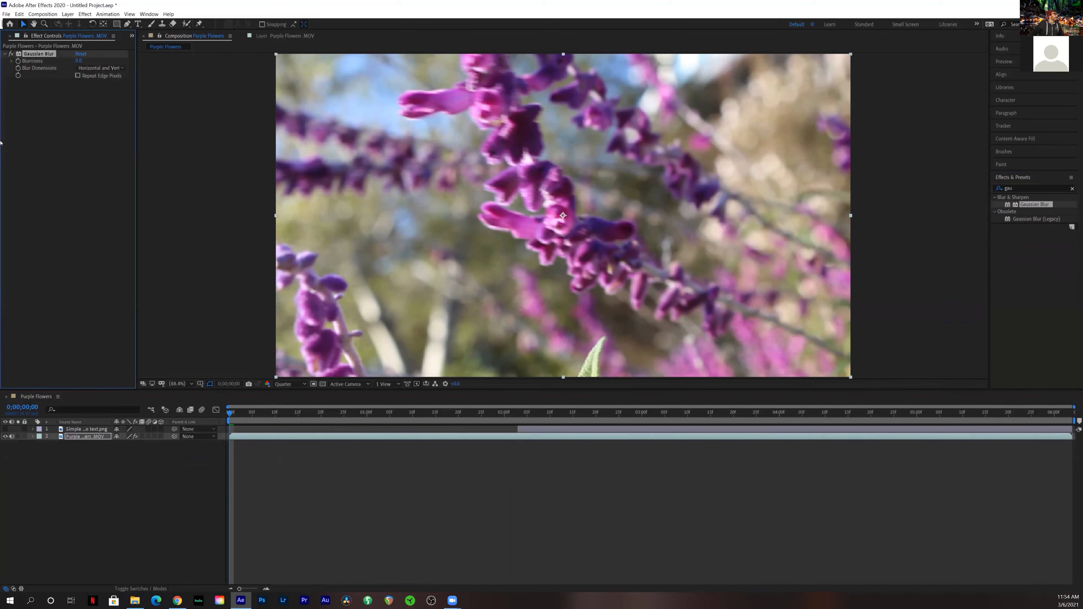
Expand the Purple Flowers layer's effects to reveal the Gaussian Blur properties in the timeline.
click(33, 436)
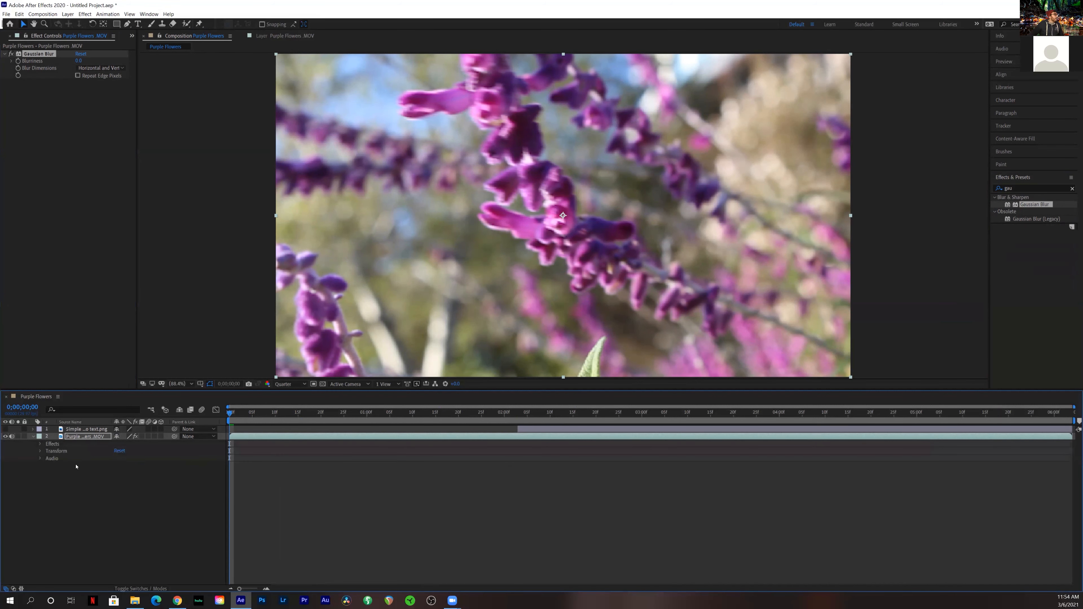
click(39, 444)
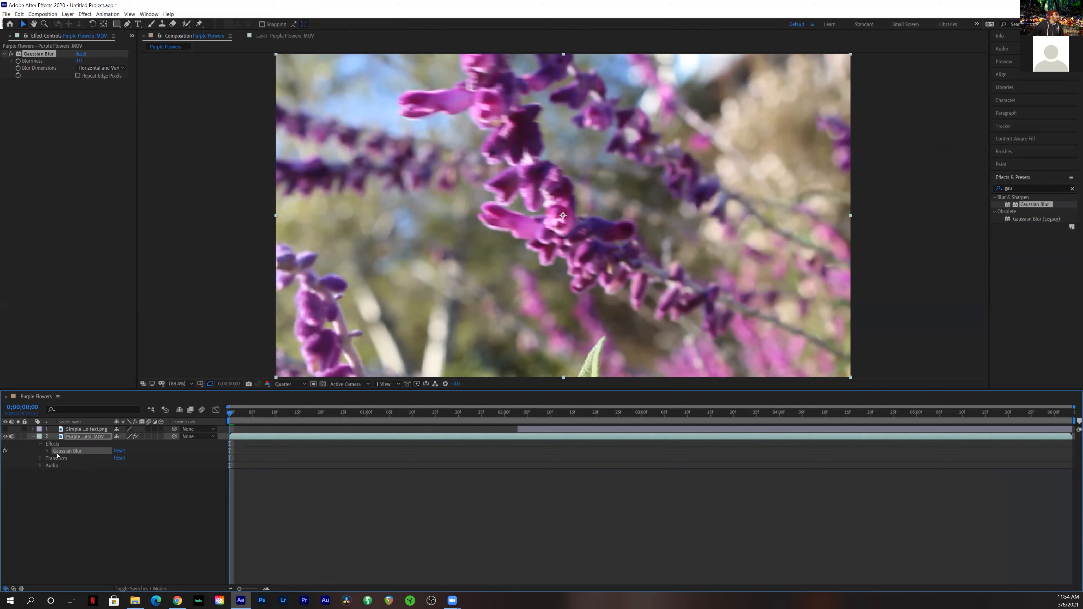
click(48, 451)
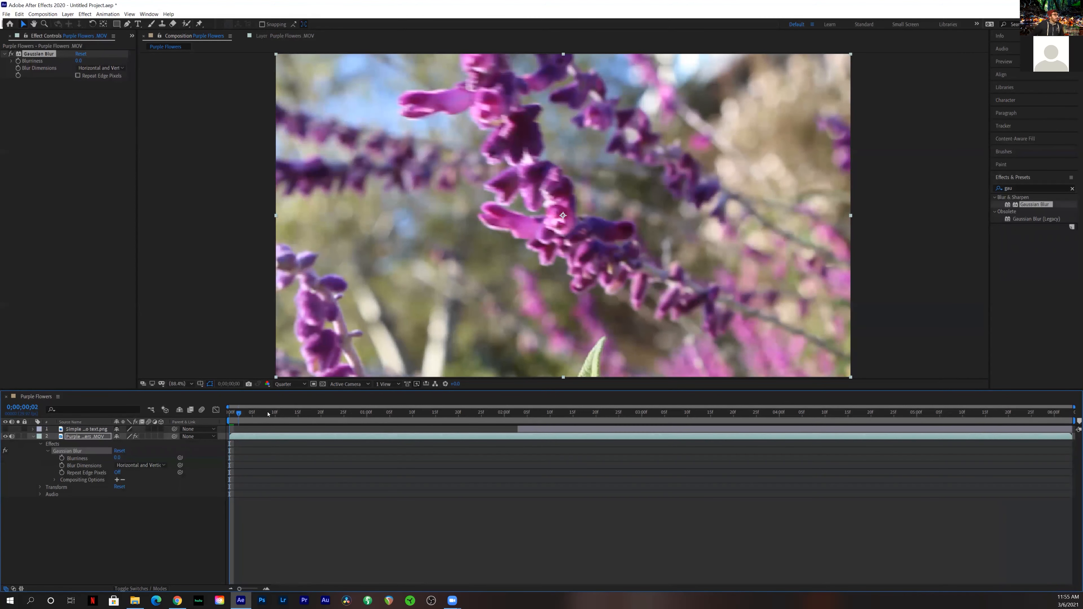
Play and scrub through the footage, returning the playhead to the first frame.
key(space)
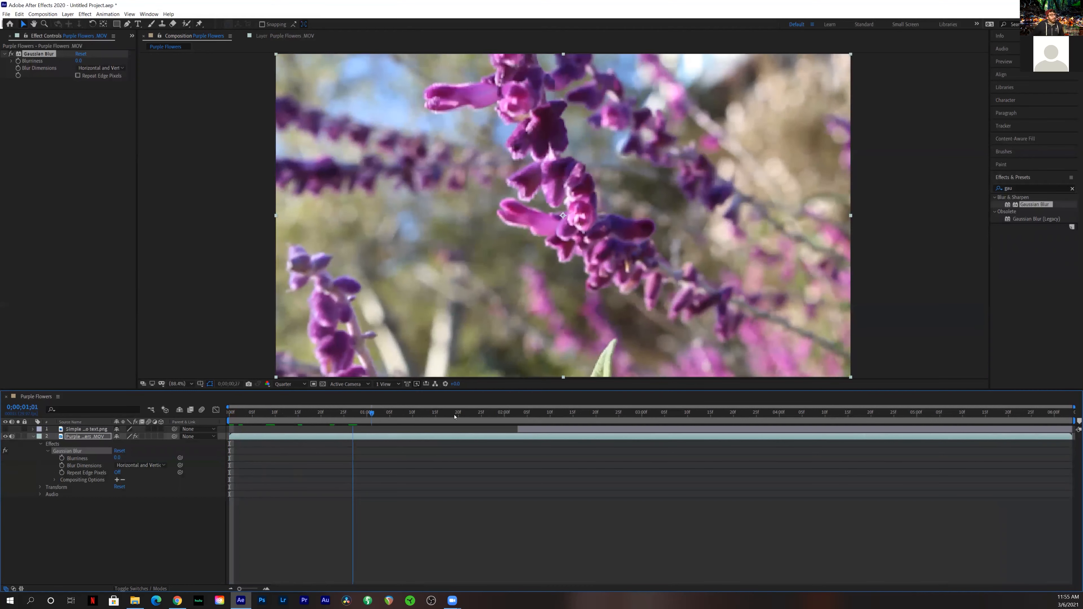
drag(334, 453, 323, 456)
drag(313, 414, 249, 416)
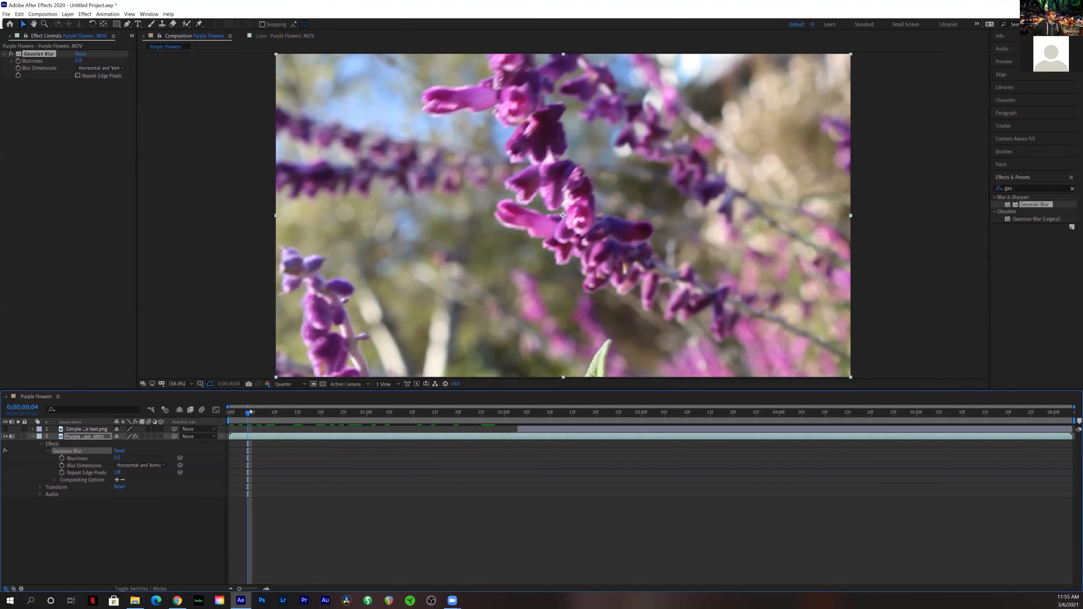
drag(232, 417, 226, 419)
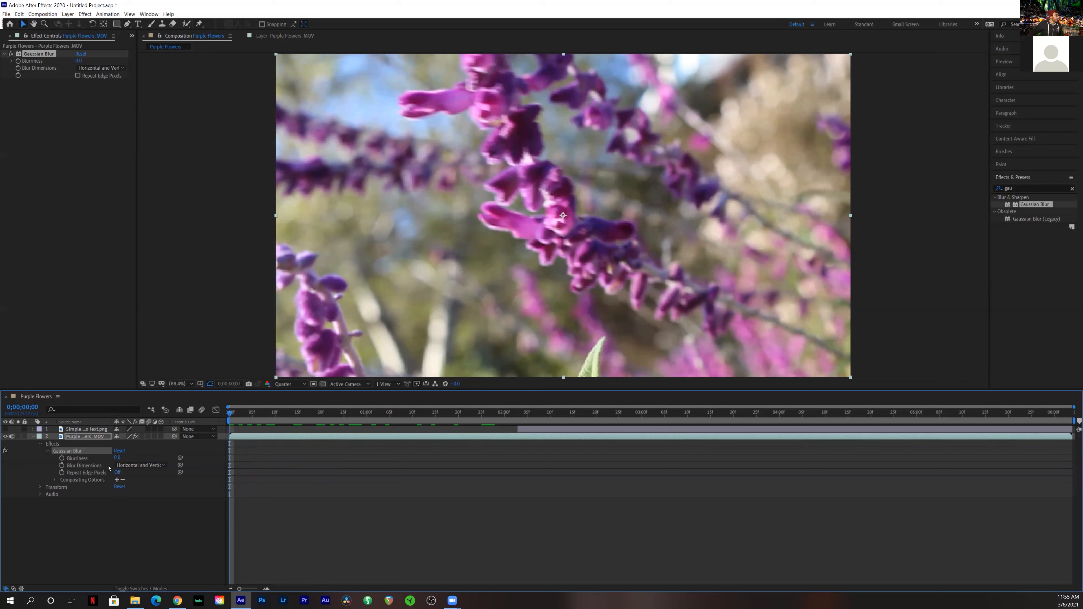
Try a Gaussian Blur blurriness of 100 on the footage at the first frame.
click(61, 458)
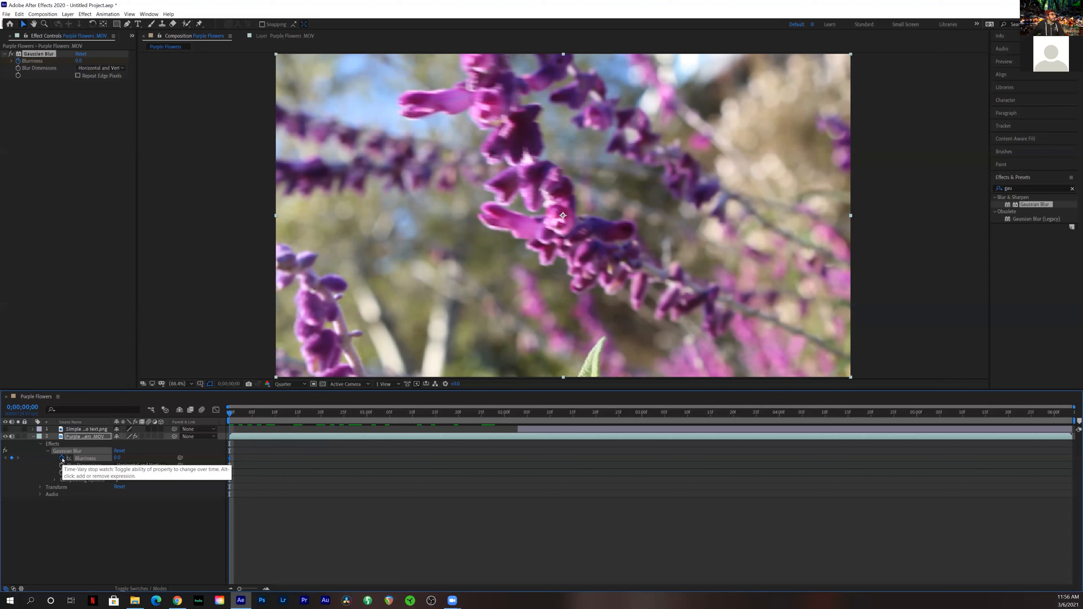
click(117, 459)
text(100)
key(Return)
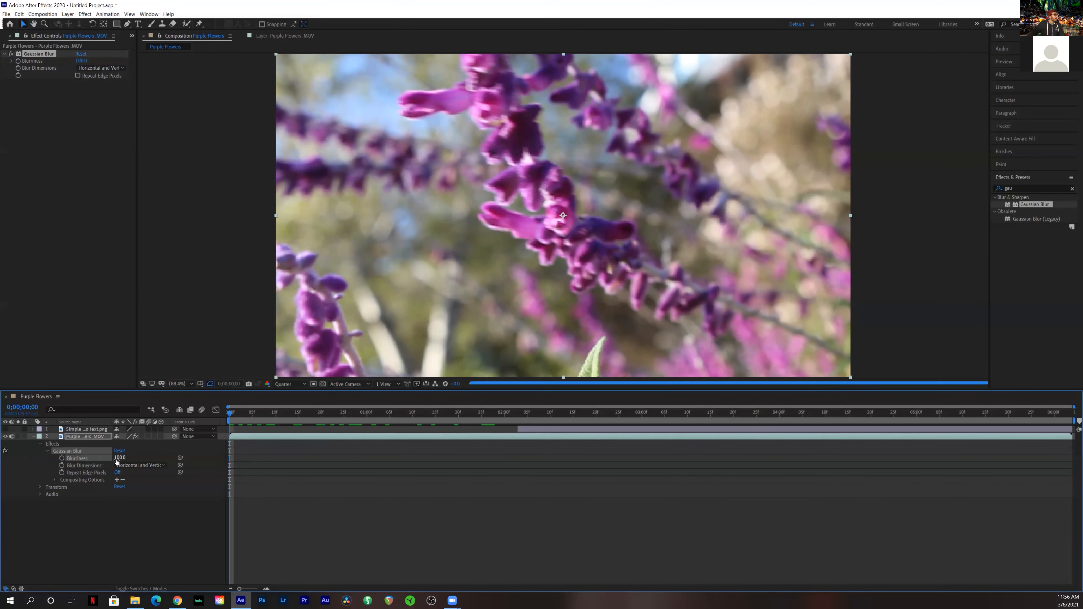
Keyframe the Gaussian Blur's Blurriness at the first frame, trying 75 before setting it to 0.
click(62, 458)
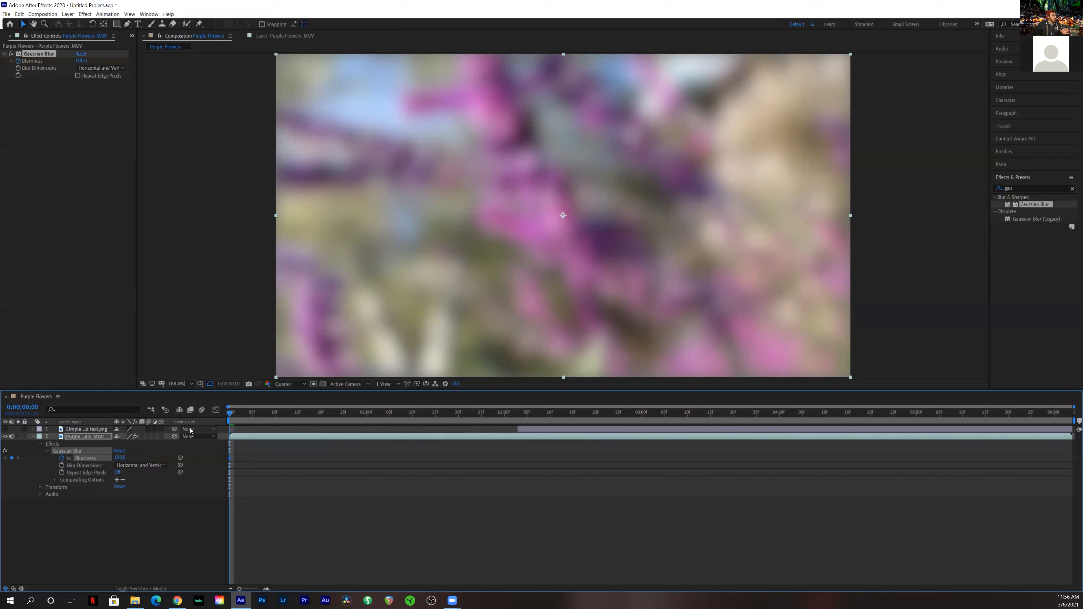
click(120, 458)
text(75)
key(Return)
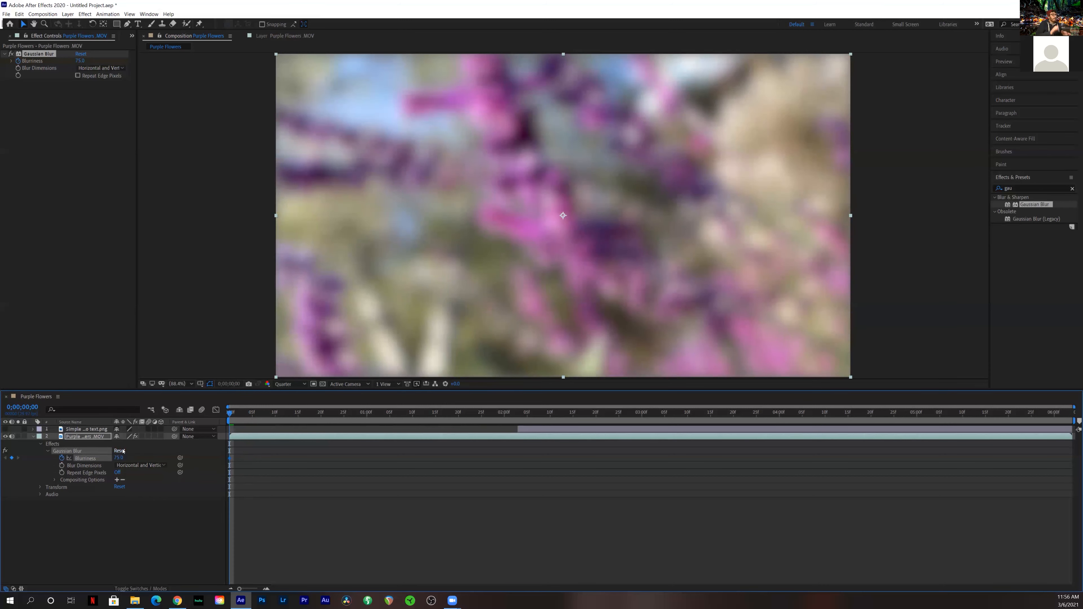
drag(121, 457, 90, 458)
Add a second Blurriness keyframe of 100 at 0;00;01;21.
drag(230, 412, 463, 412)
click(121, 457)
text(100)
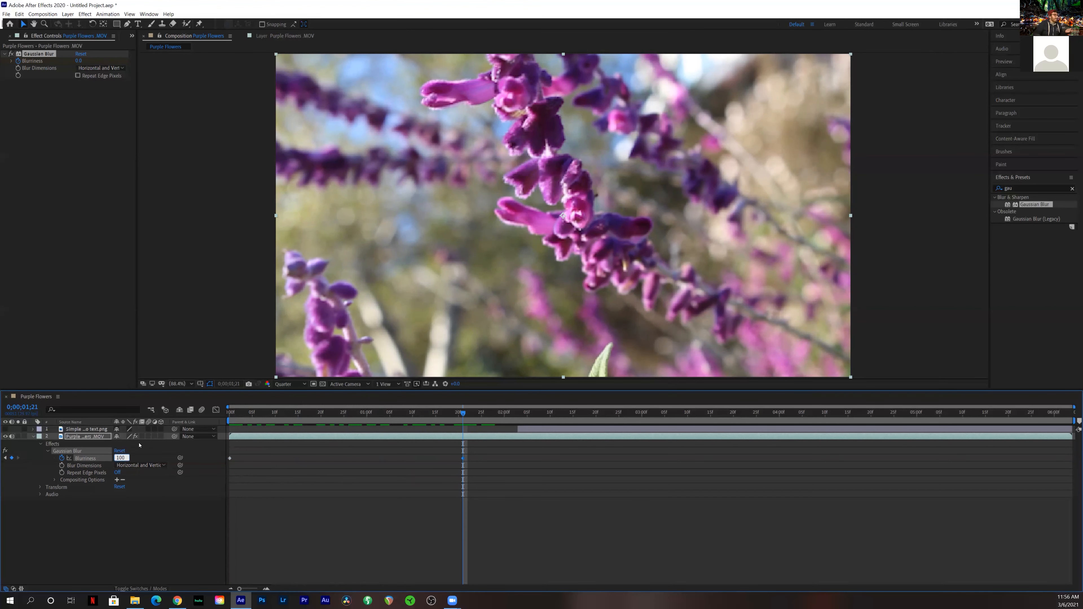
key(Return)
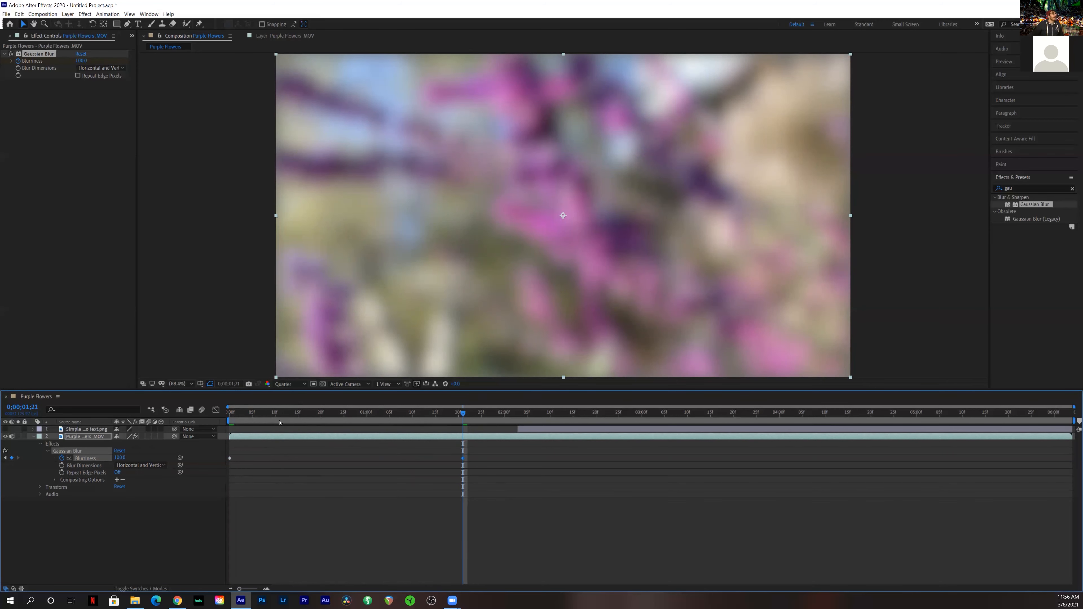
Preview the blur animation from the first frame and return the playhead to the start.
drag(279, 415, 209, 419)
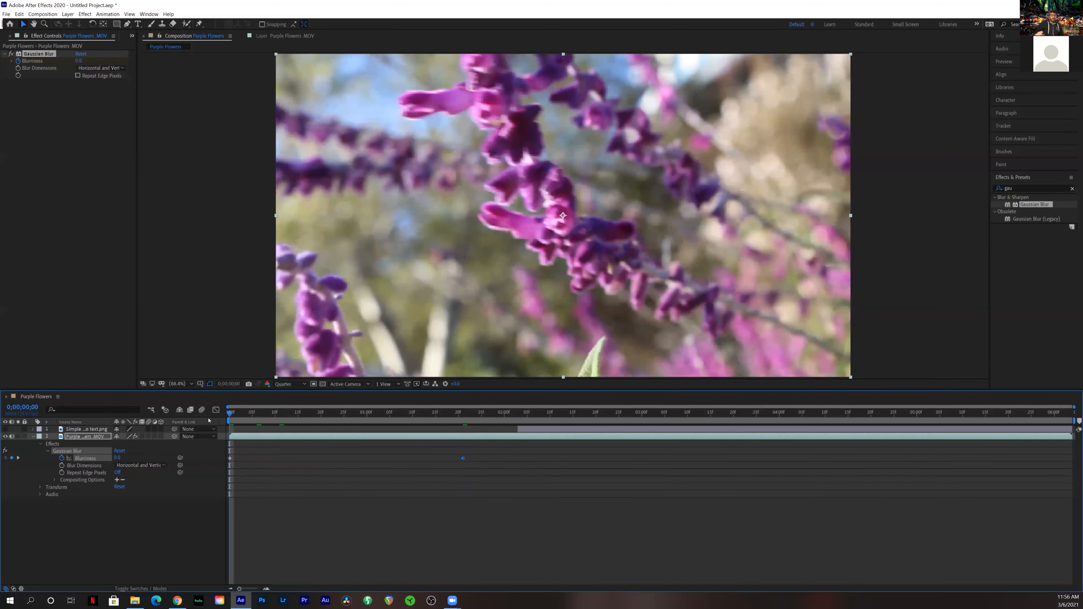
key(space)
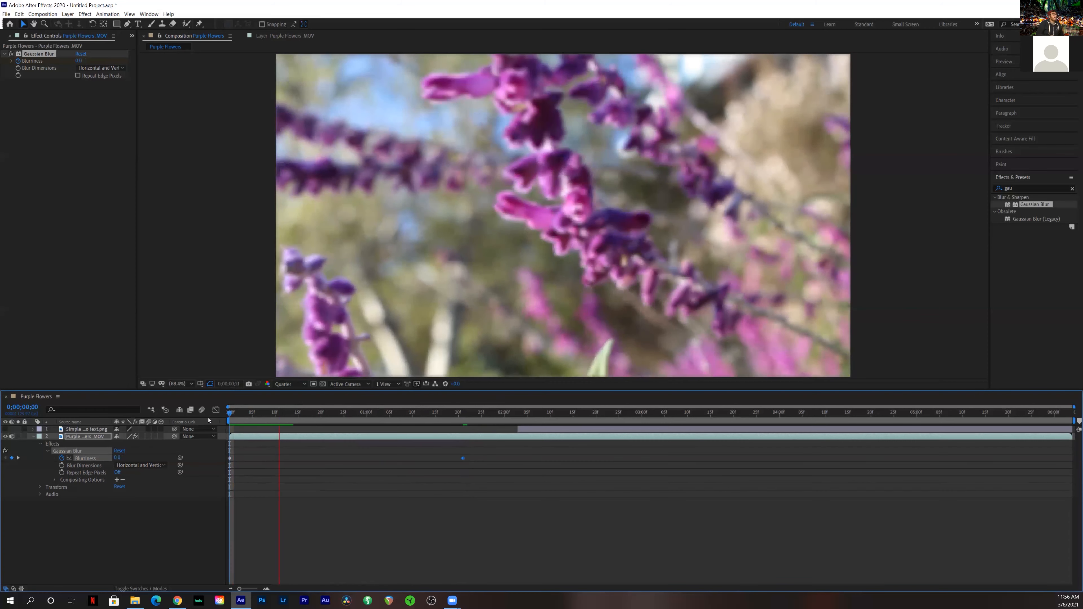
click(230, 411)
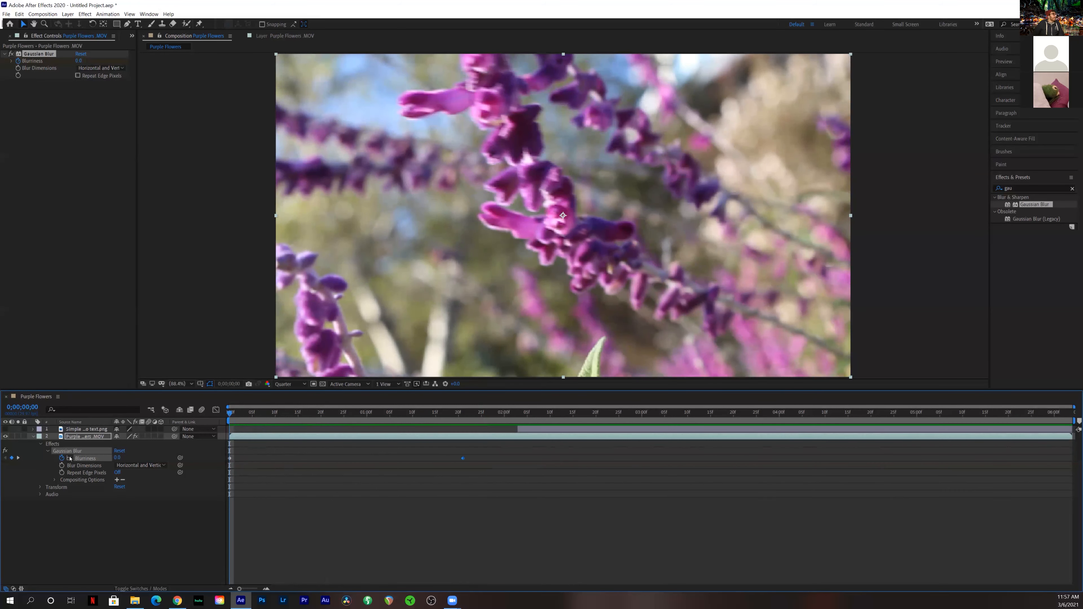
Show the logo layer temporarily to preview it over the animated blur, hiding it again and returning to the first frame.
click(8, 431)
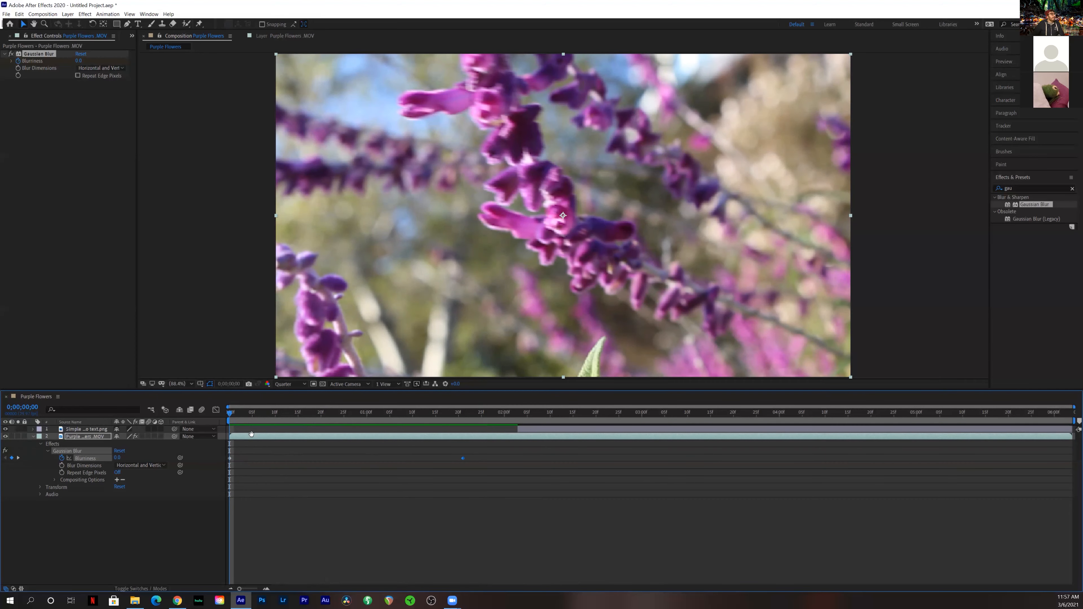
key(space)
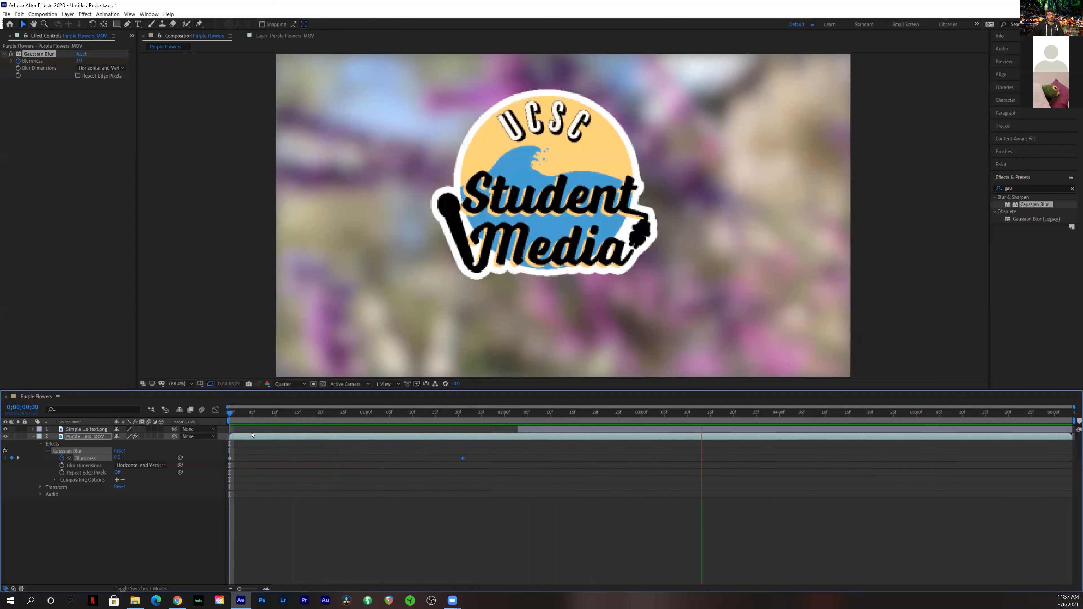
key(space)
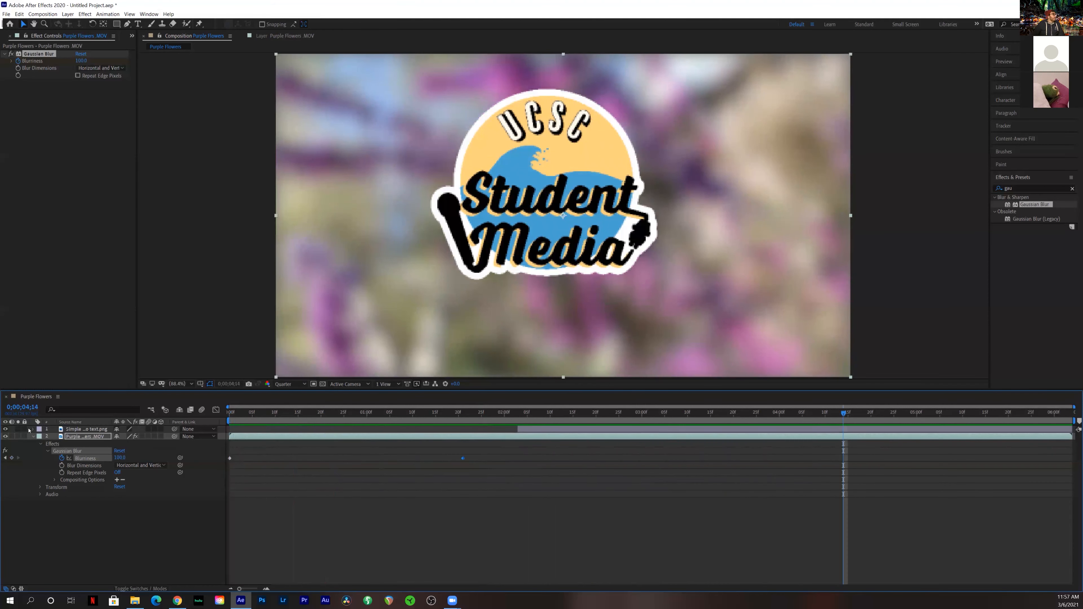
click(6, 429)
drag(334, 417, 231, 425)
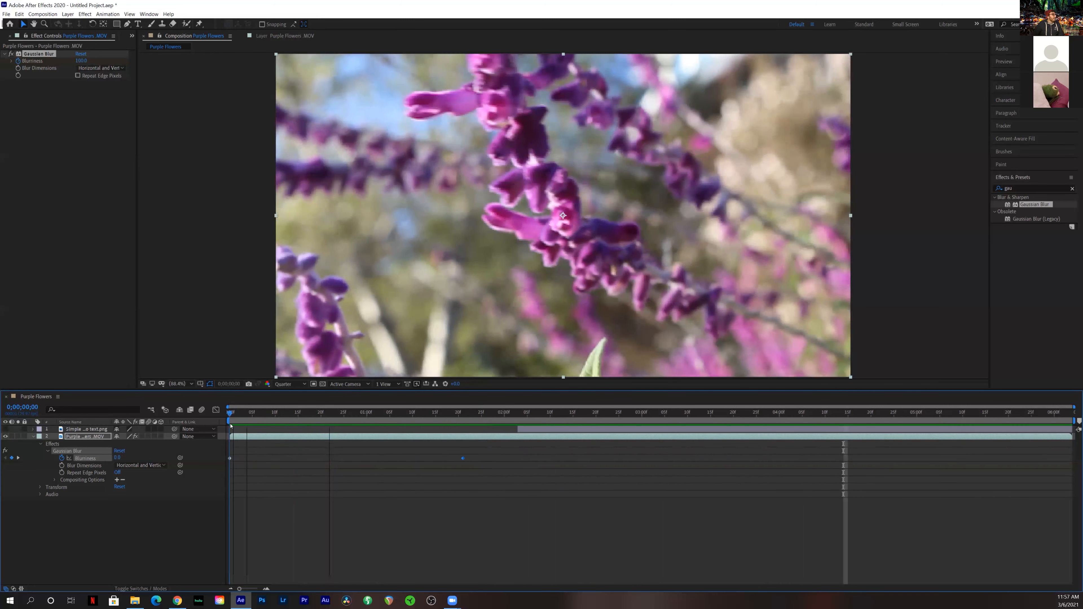
Collapse the Purple Flowers layer's effects and expand its Transform properties.
click(41, 445)
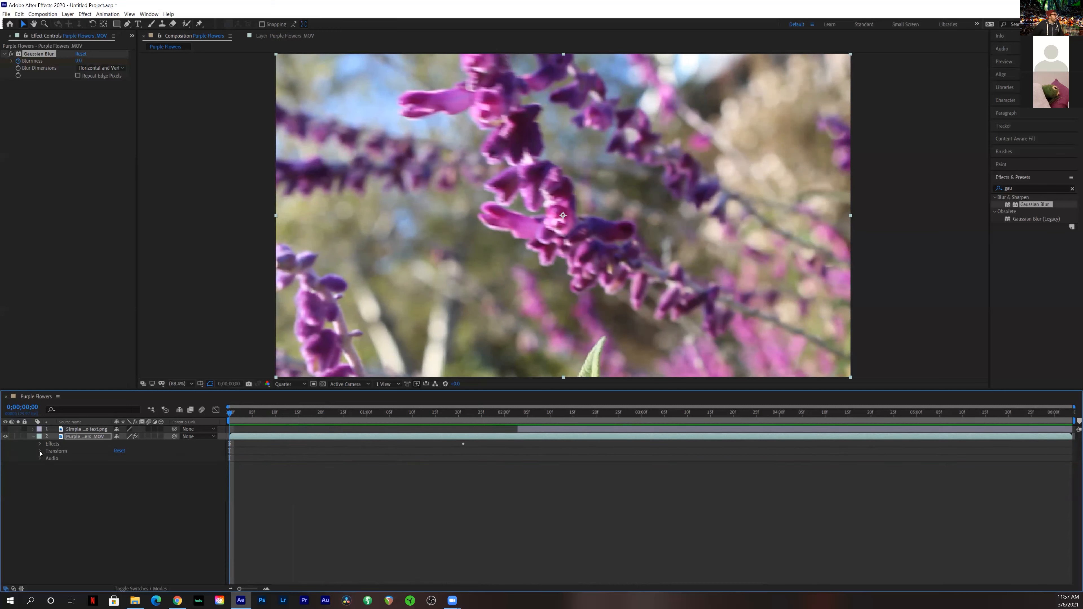
click(41, 451)
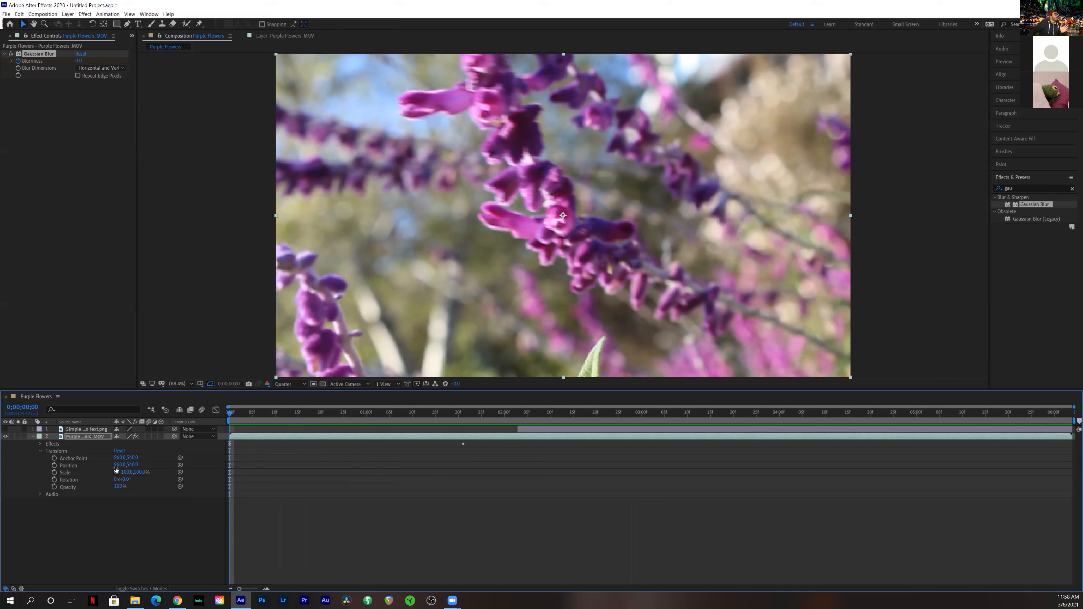
Keyframe the Purple Flowers layer's Scale at the first frame and add a second Scale keyframe of 125% at 0;00;06;03.
click(55, 473)
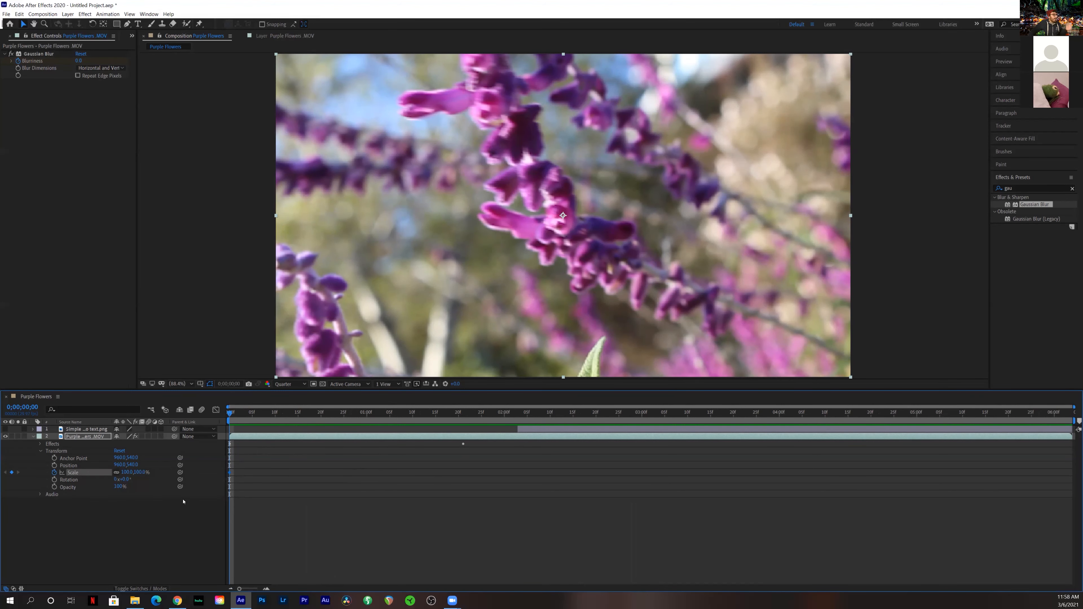
drag(282, 418, 1074, 446)
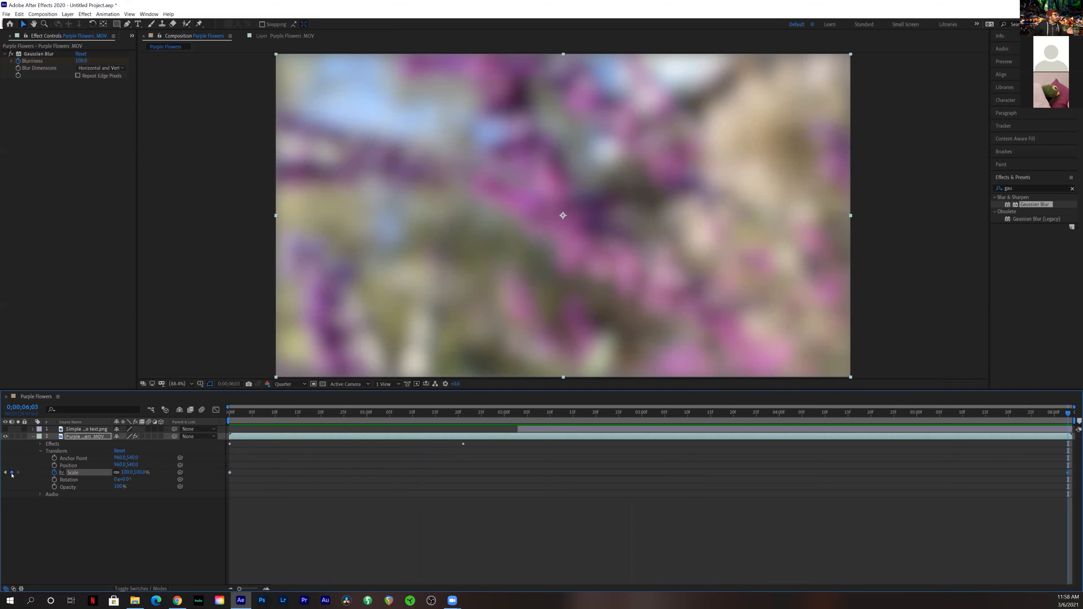
drag(128, 473, 155, 473)
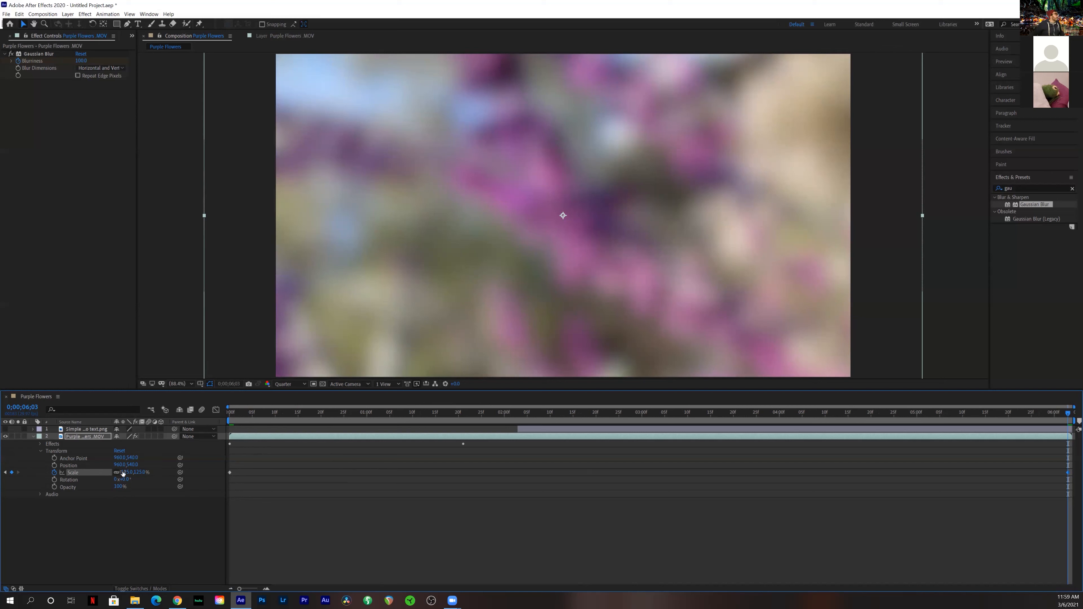
drag(127, 473, 148, 475)
click(145, 472)
text(207)
key(Return)
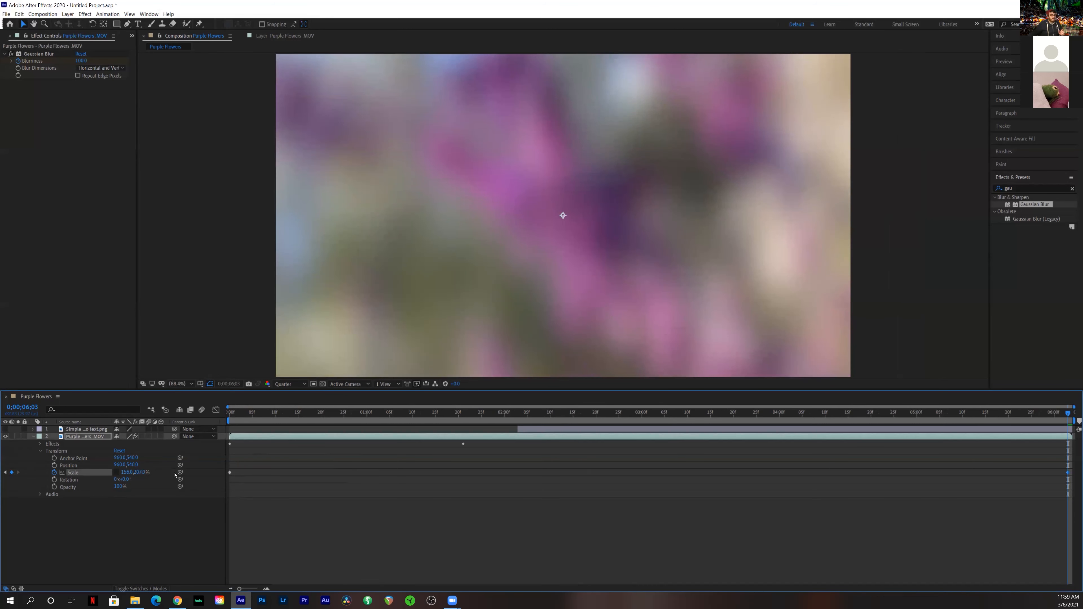
key(ctrl+z)
key(ctrl+z)
key(ctrl+z)
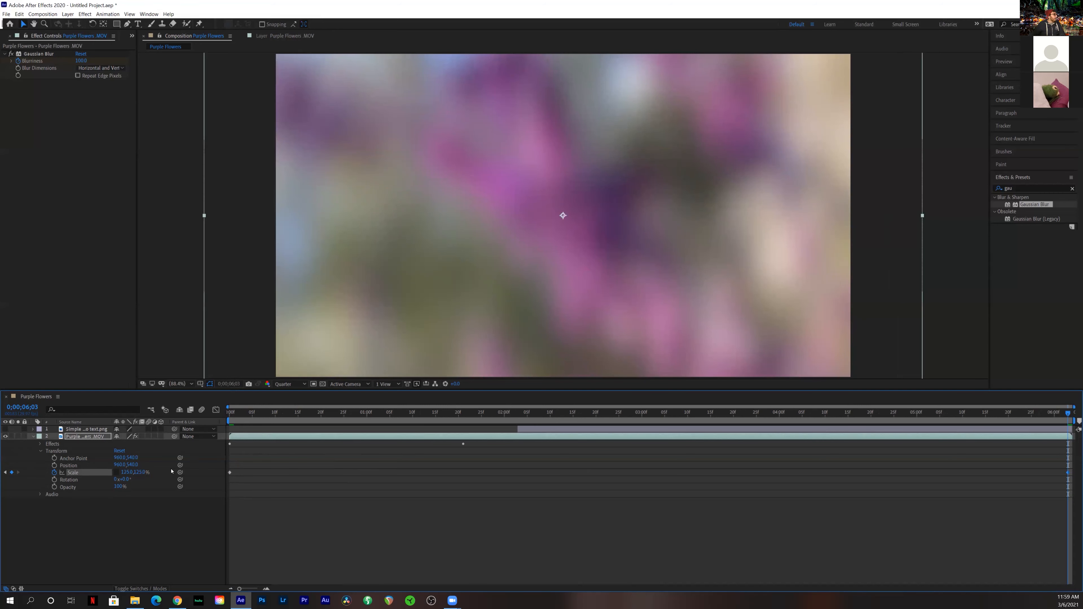
Preview the combined blur and scale animation from the first frame, and park the playhead at 0;00;01;21.
drag(433, 417, 215, 432)
key(space)
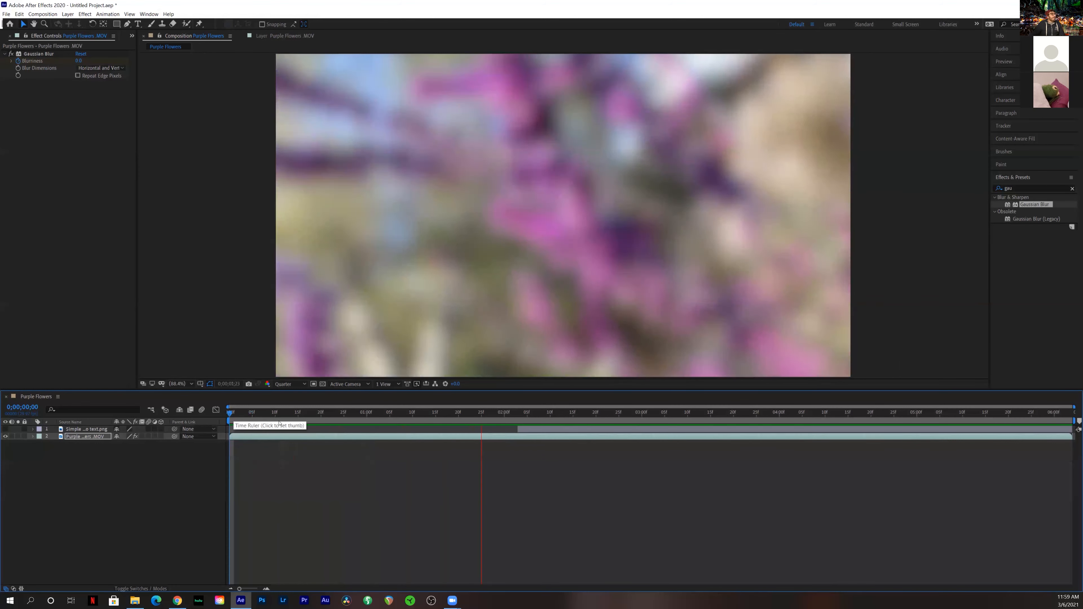
key(space)
click(473, 431)
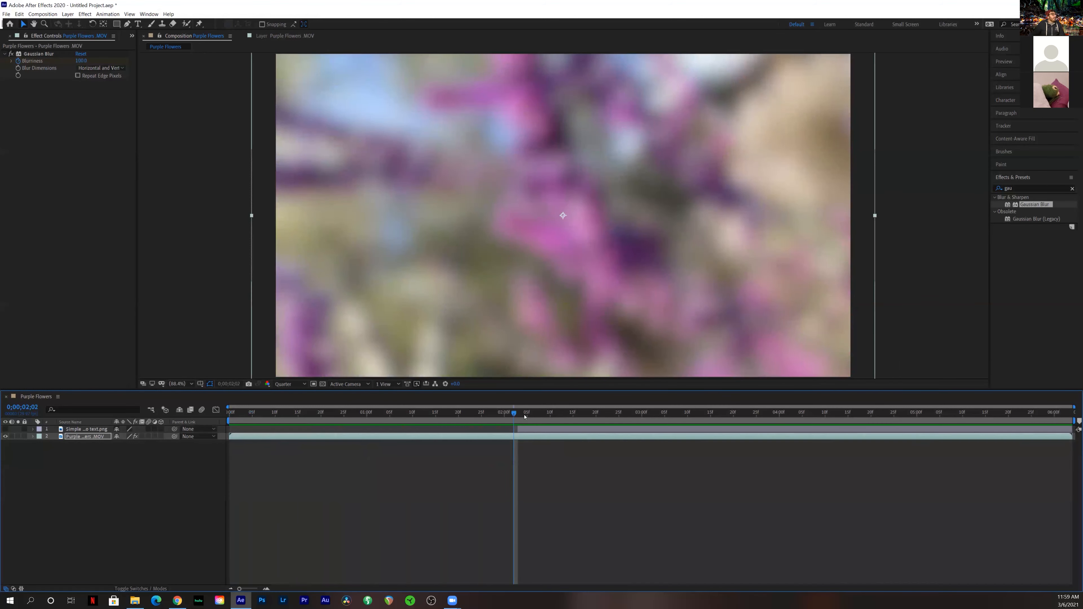
click(463, 413)
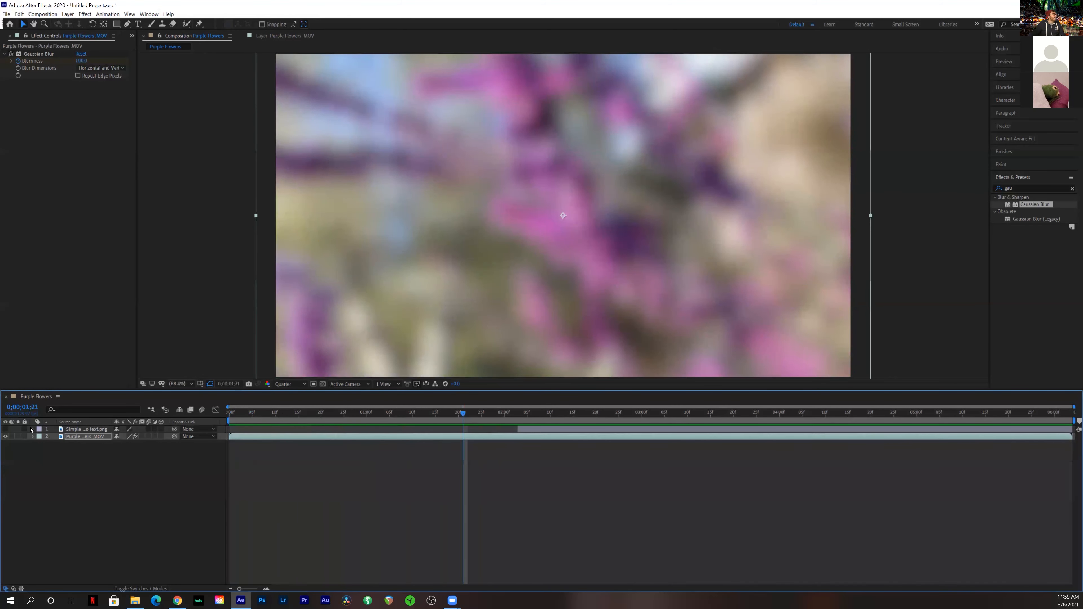
Make the logo layer visible and preview how it appears over the blurred, scaling footage.
click(5, 429)
drag(444, 415, 220, 428)
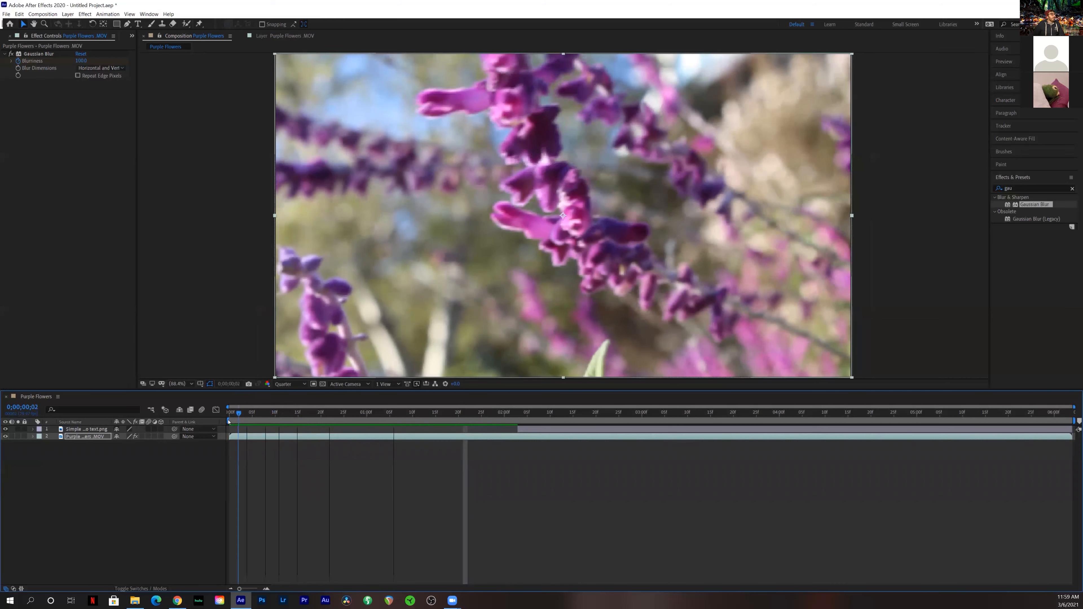
key(space)
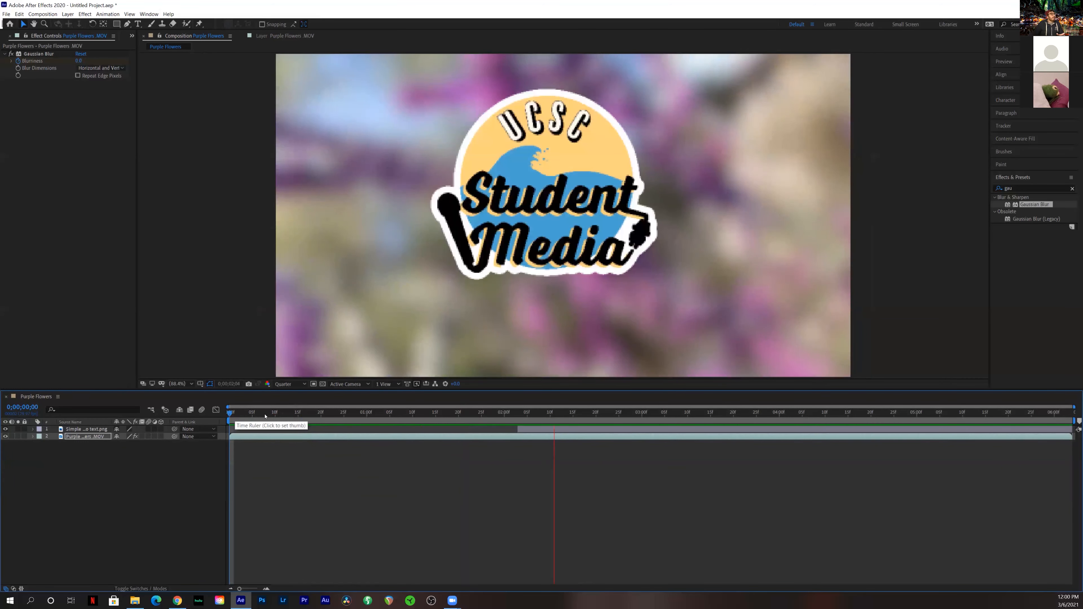
key(space)
drag(480, 413, 443, 413)
key(space)
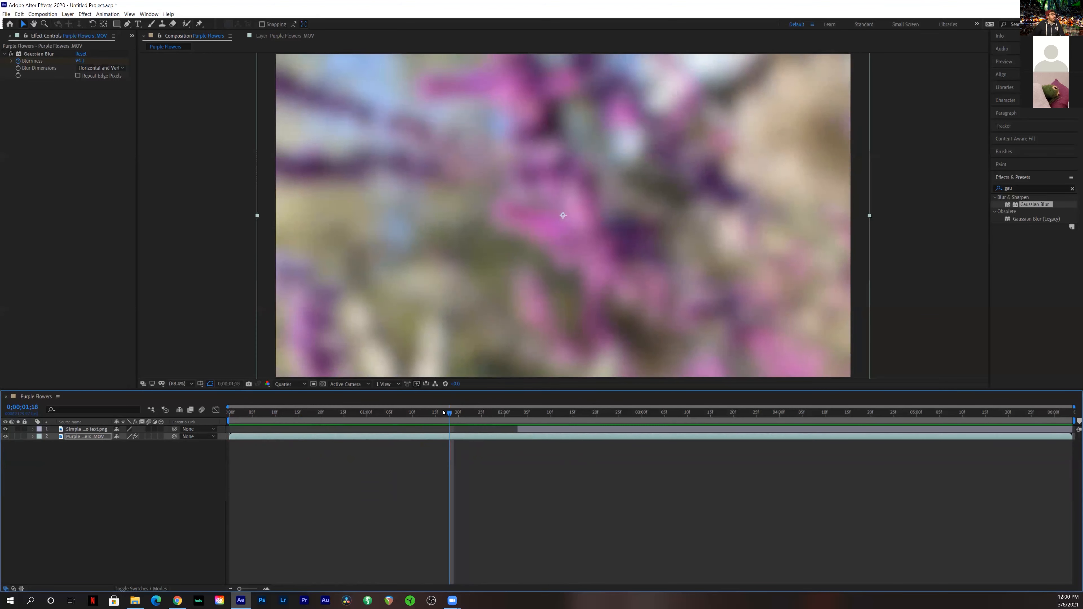
key(space)
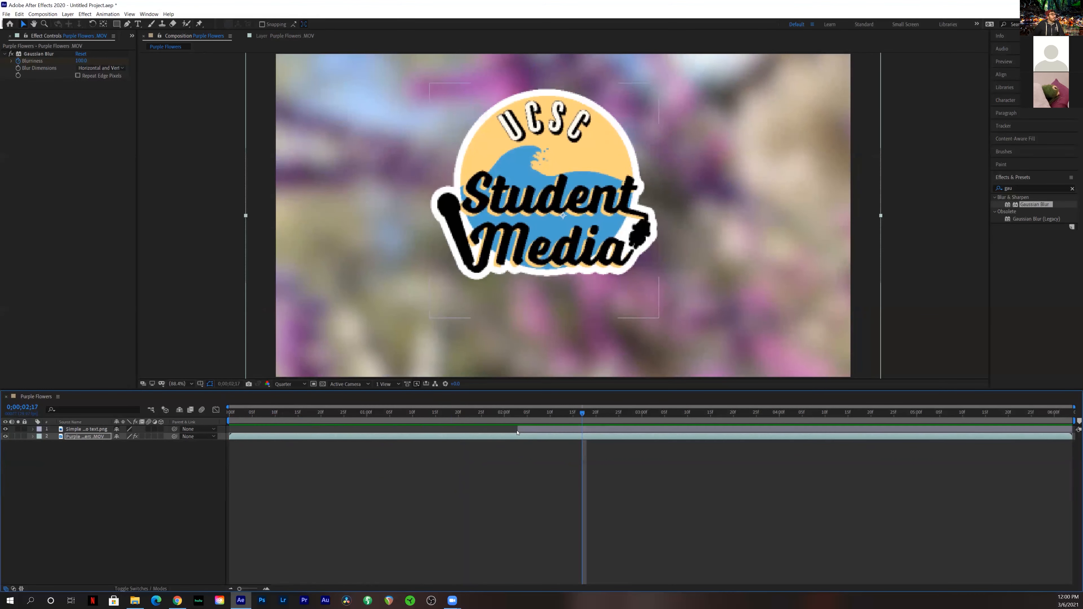
Start the logo layer slightly earlier, at about 0;00;01;29, and expand its Transform properties.
click(531, 431)
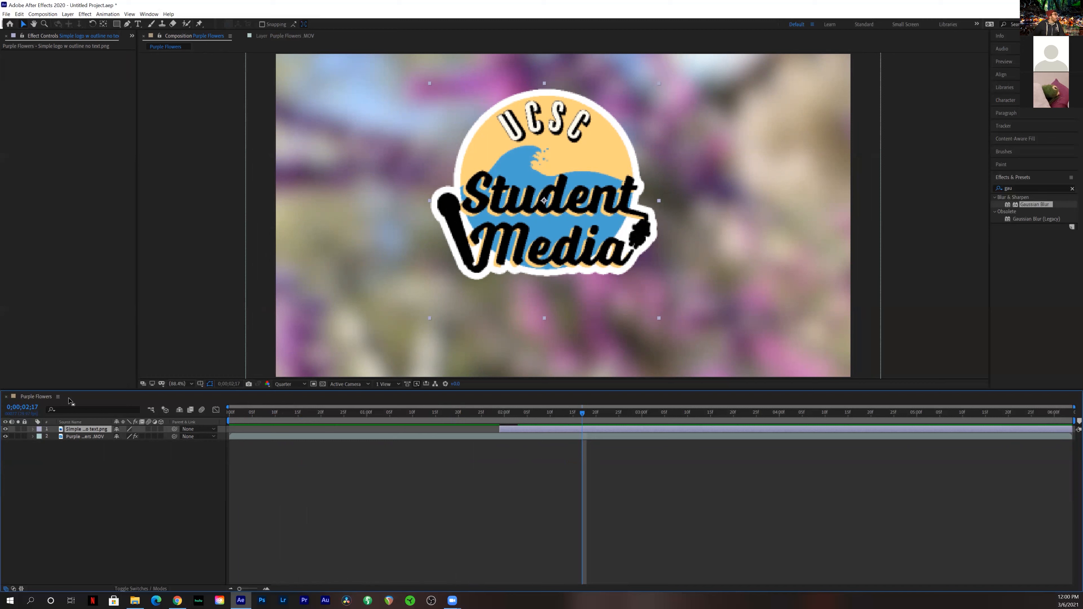
click(33, 431)
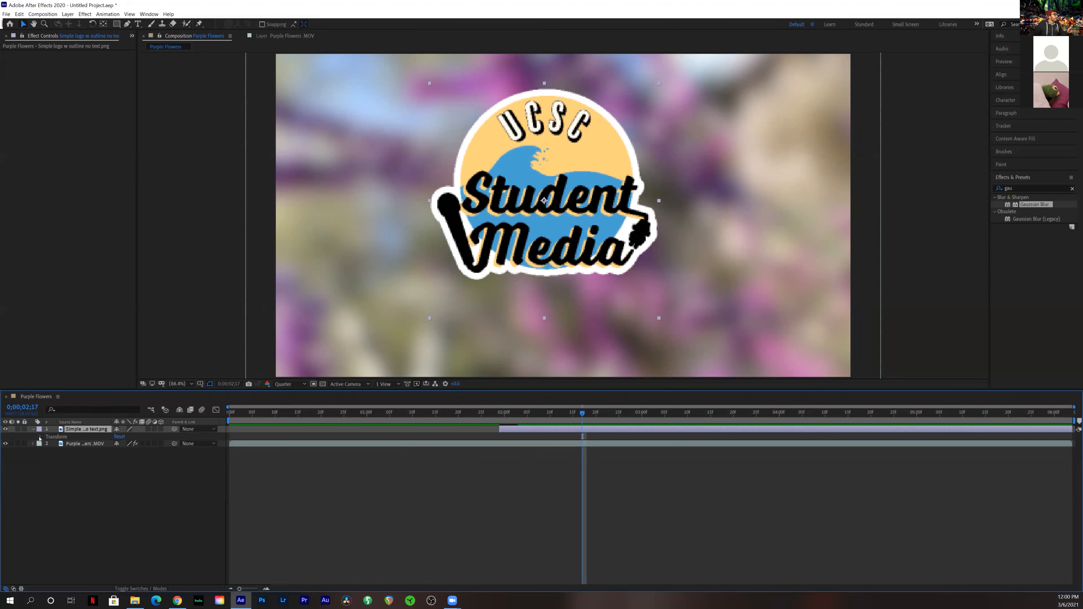
click(39, 437)
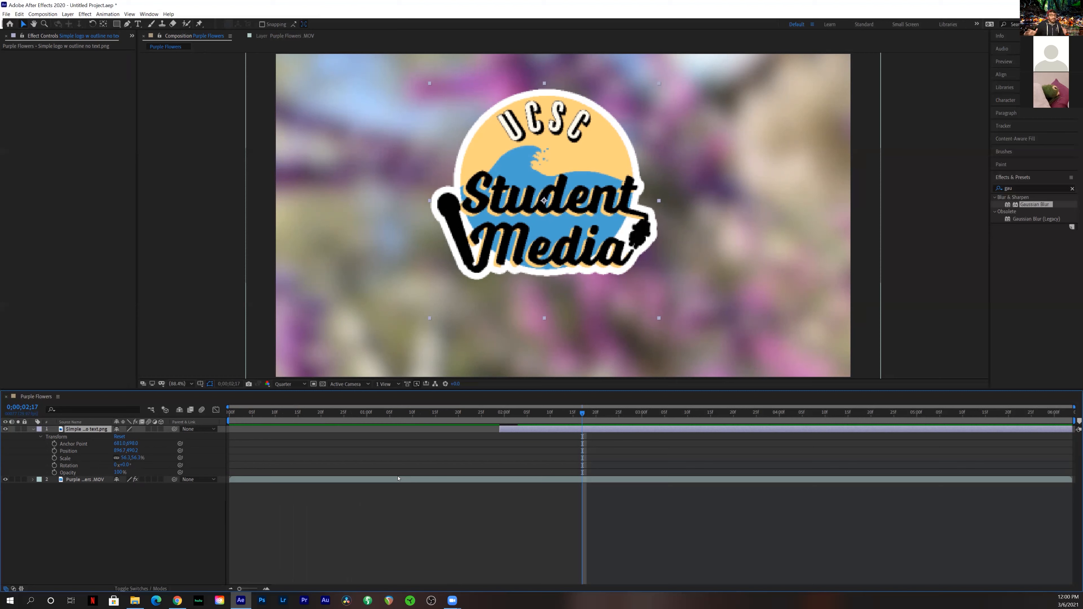
Add an Opacity keyframe of 0% on the logo layer at 0;00;01;29.
click(501, 413)
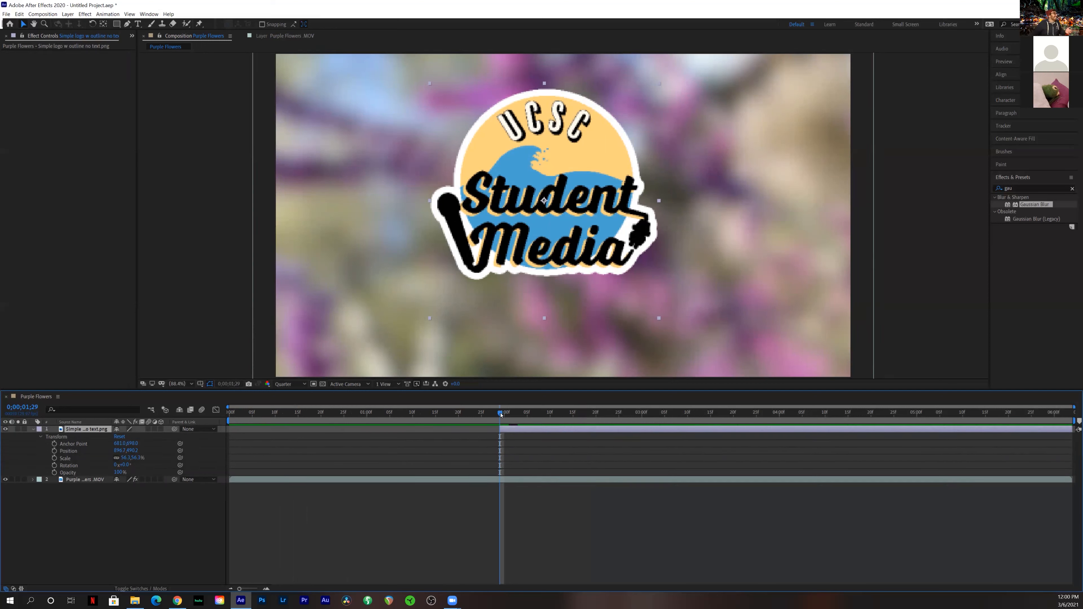
click(54, 472)
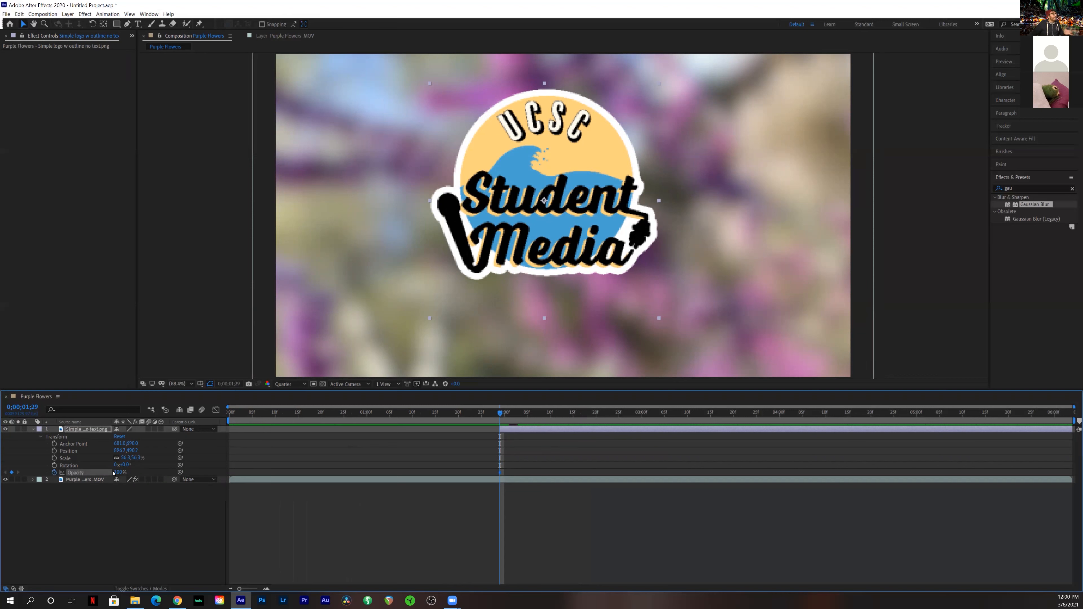
click(115, 472)
text(0)
key(Return)
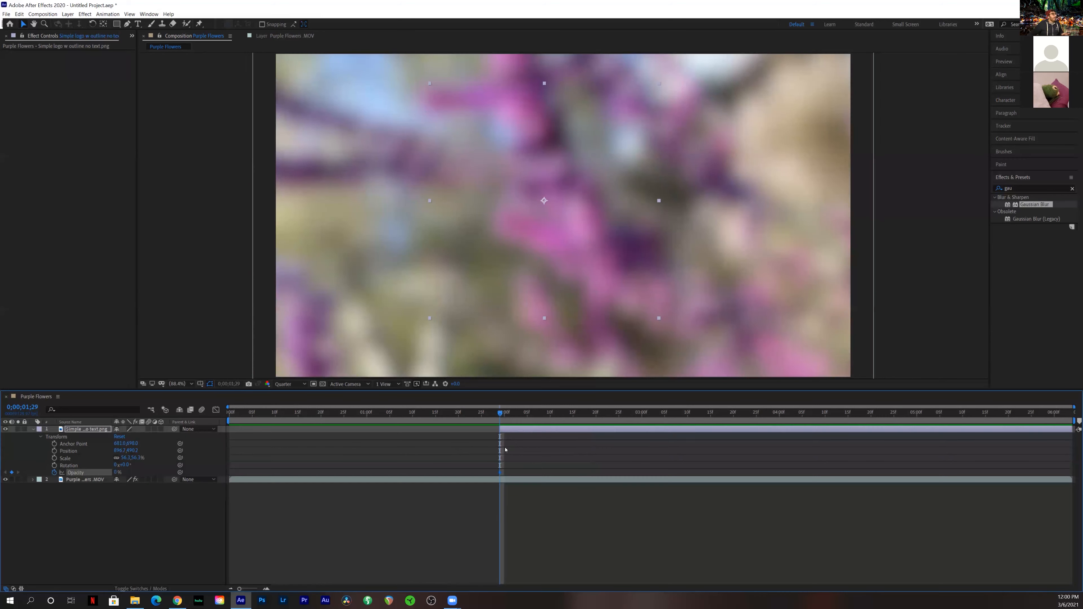
Add a second Opacity keyframe of 100% on the logo layer at 0;00;02;12.
drag(520, 420, 562, 425)
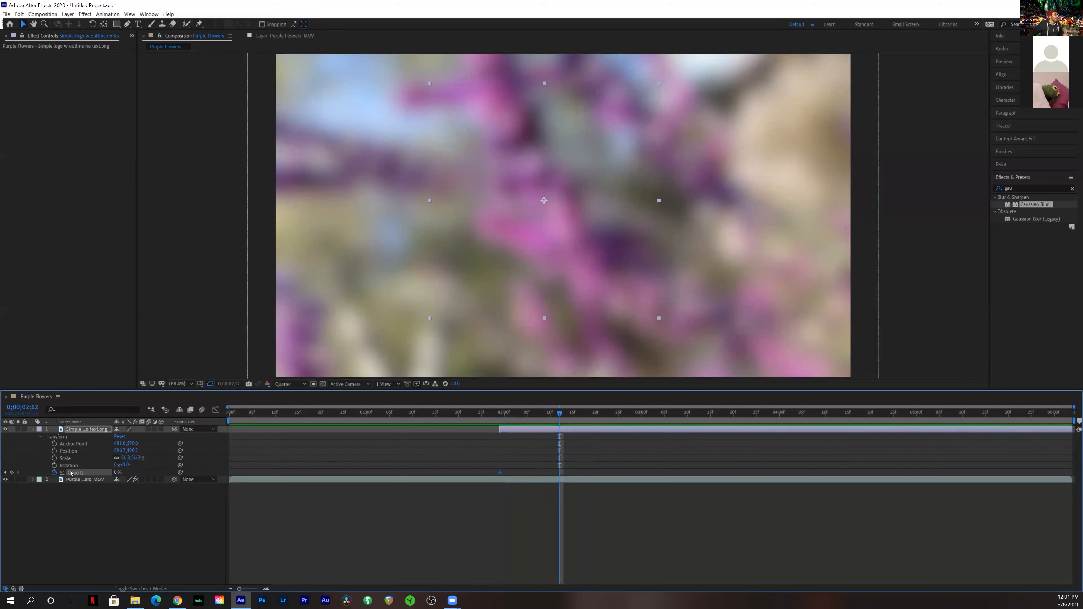
click(11, 473)
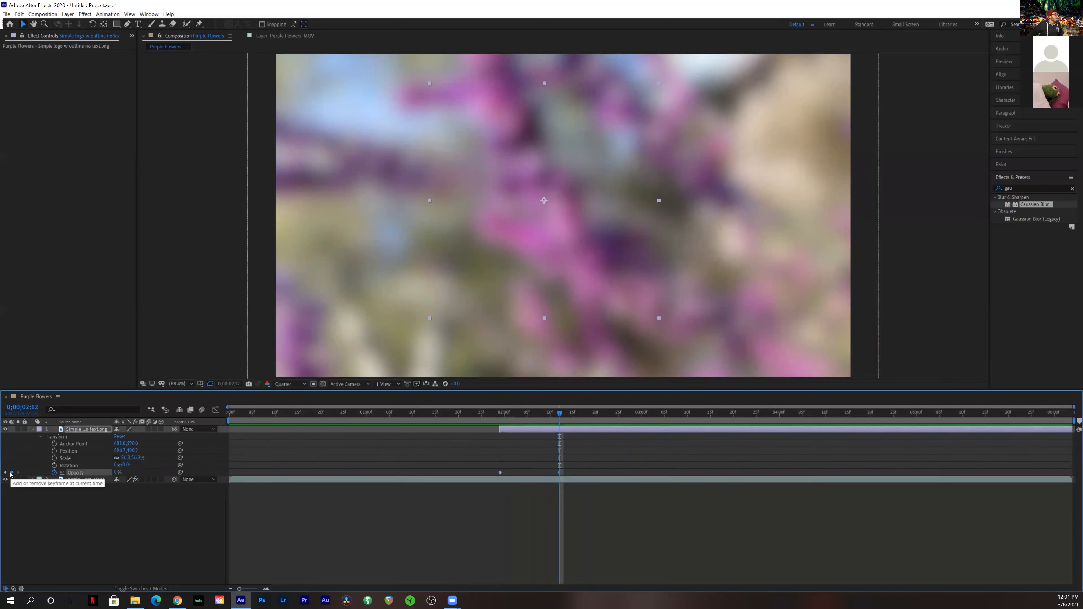
click(115, 472)
text(100)
key(Return)
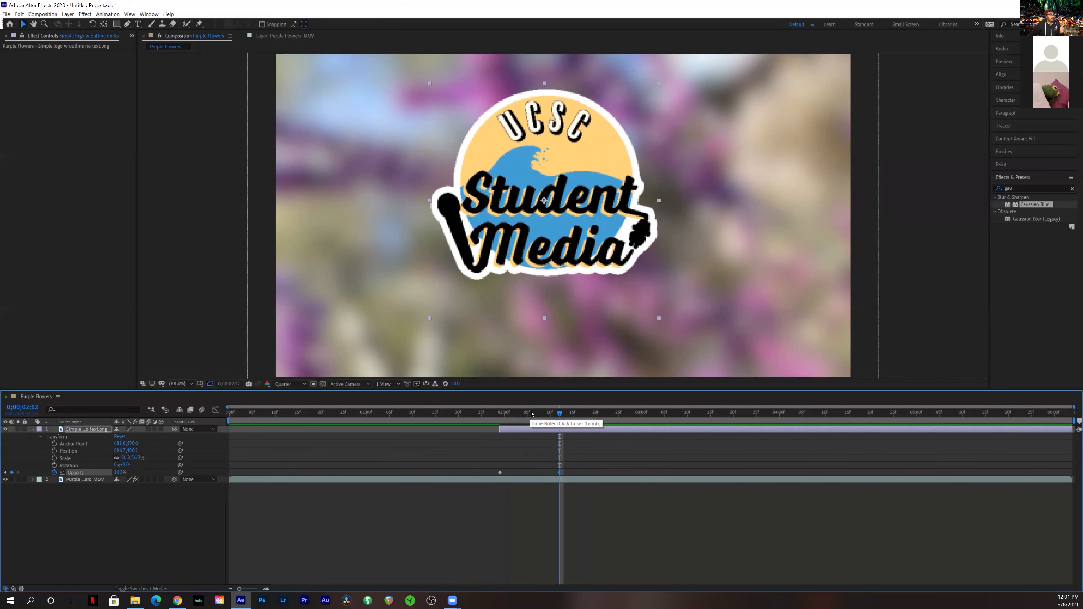
Preview the logo's opacity fade-in from near the start of the composition.
drag(531, 413, 394, 413)
drag(275, 428, 353, 430)
key(space)
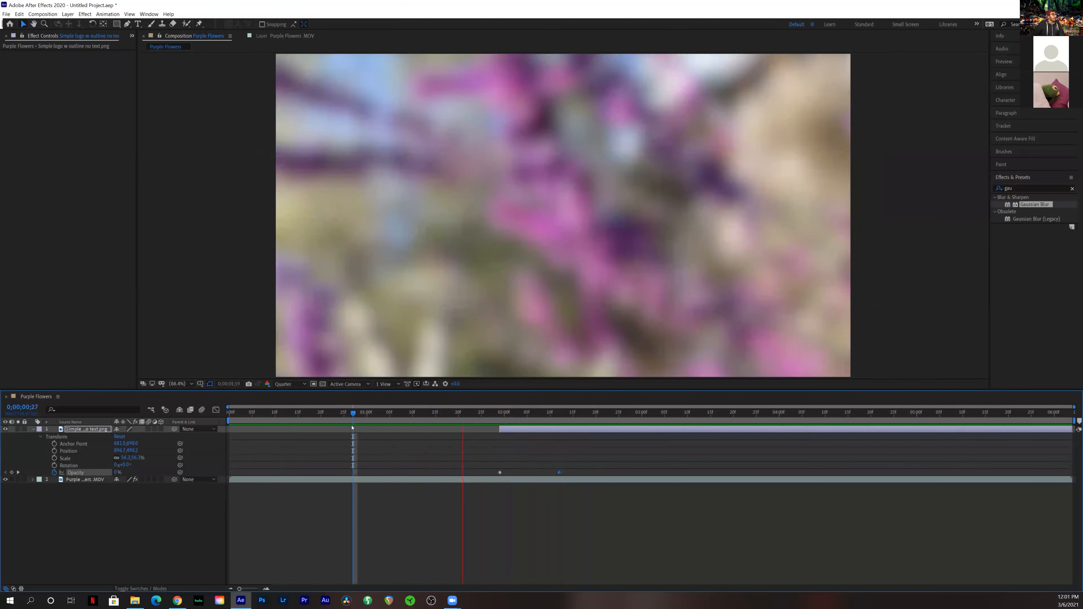
drag(352, 427, 248, 420)
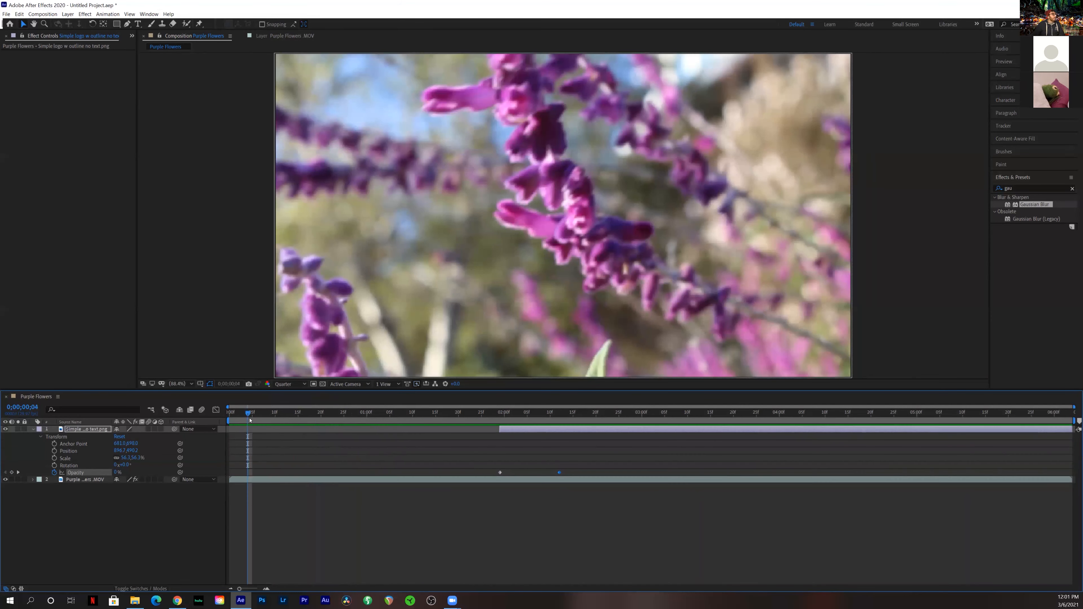
key(space)
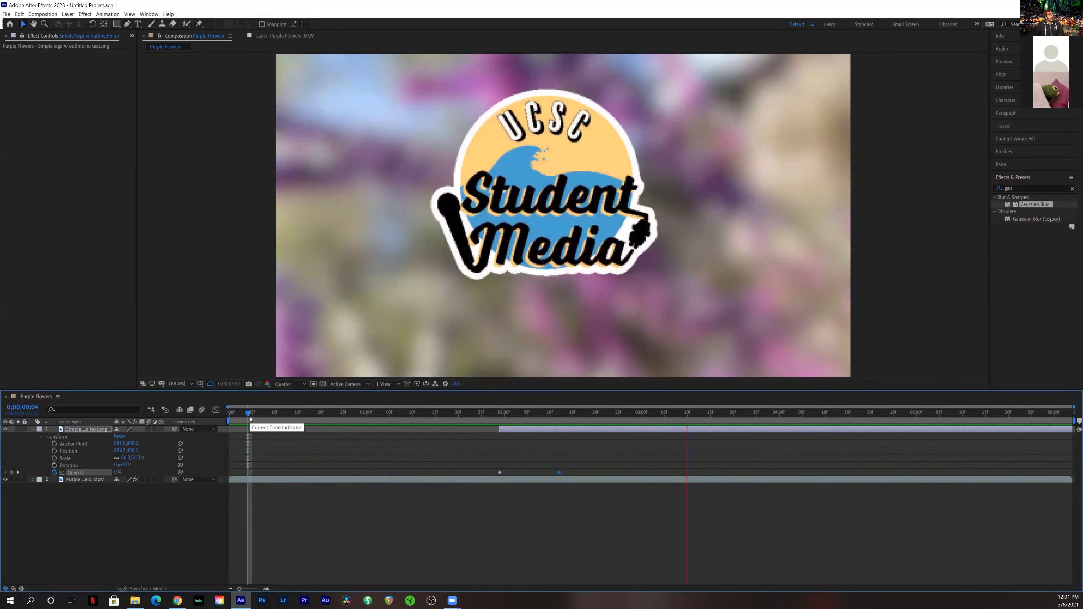
key(space)
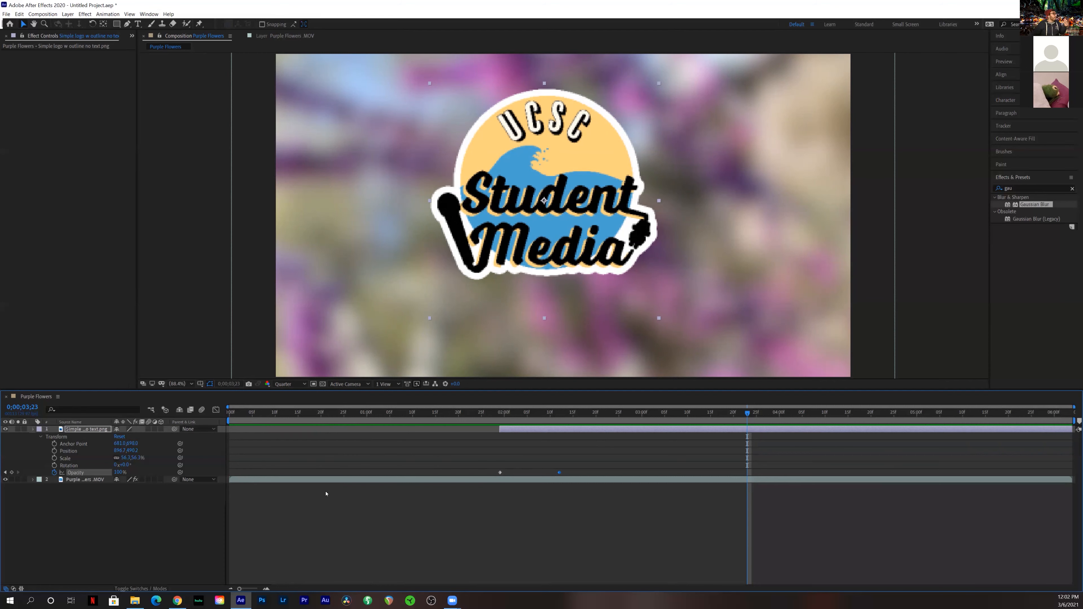
Collapse the logo layer's properties, add the text "After Effects Workshop", and place it centred below the logo.
key(ctrl+grave)
click(138, 24)
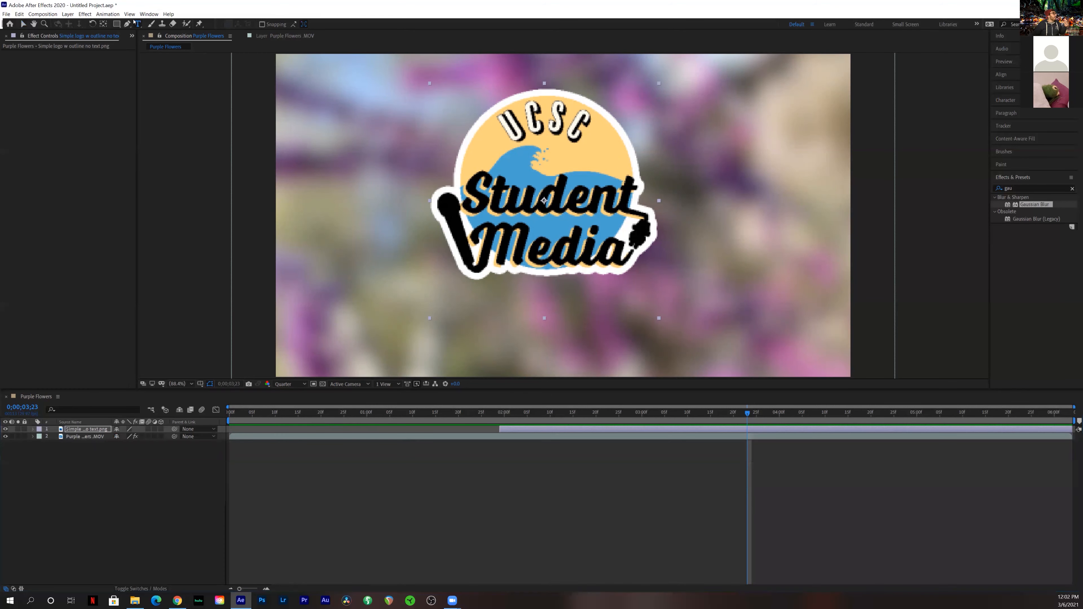
click(364, 314)
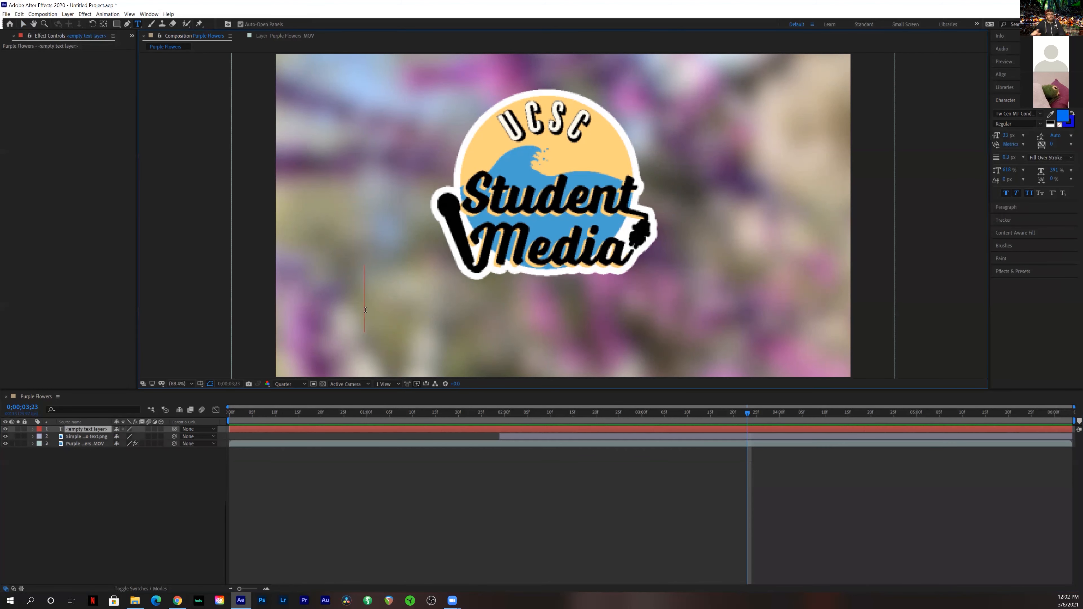
text(After Effecrs)
key(BackSpace)
key(BackSpace)
text(ts W)
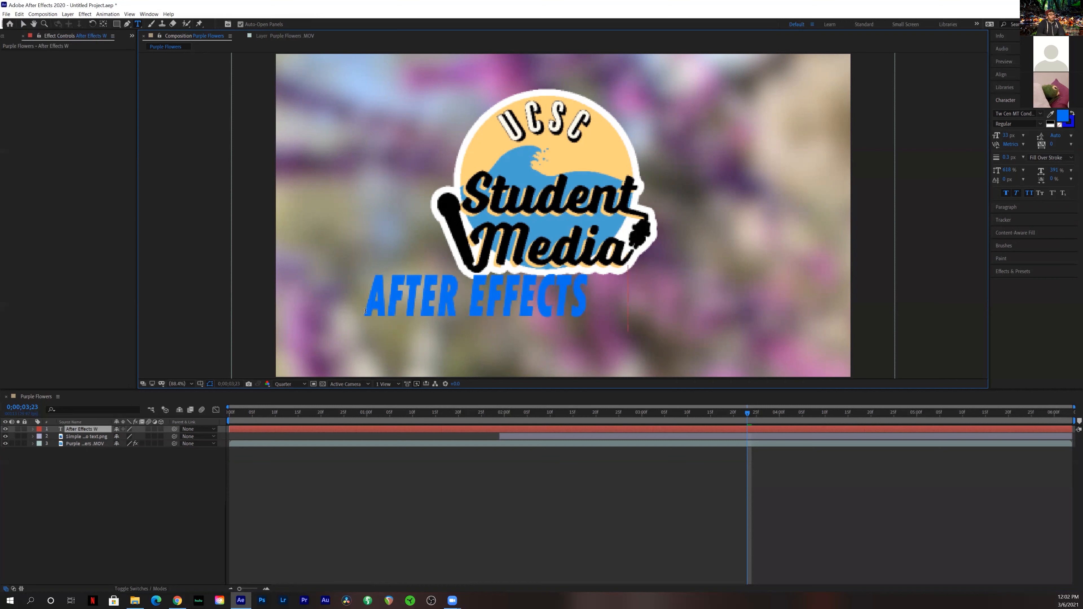
text(orksho)
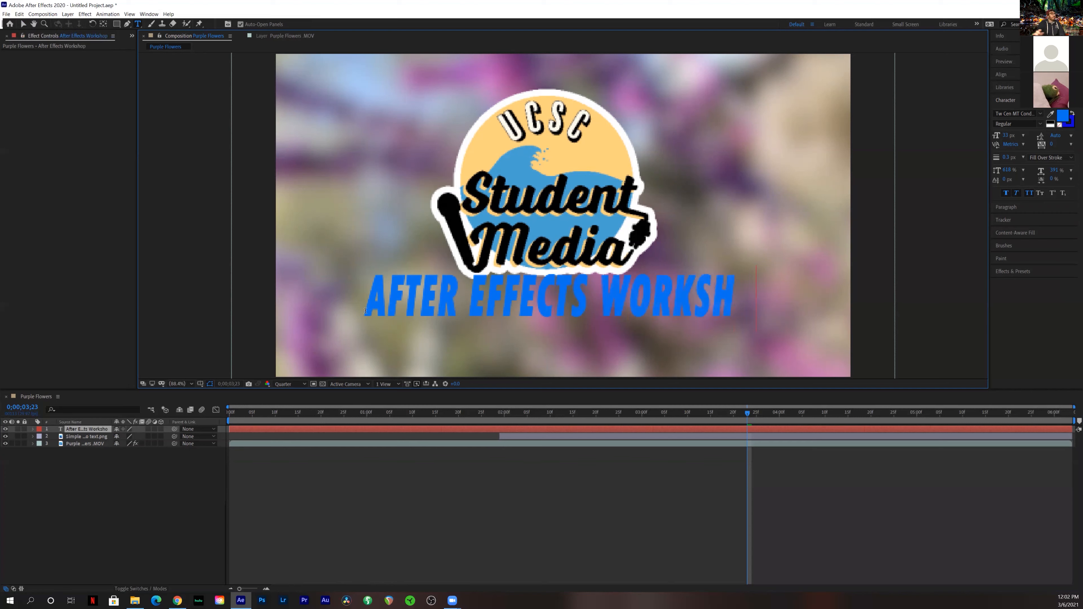
text(p)
click(23, 25)
drag(672, 314, 659, 328)
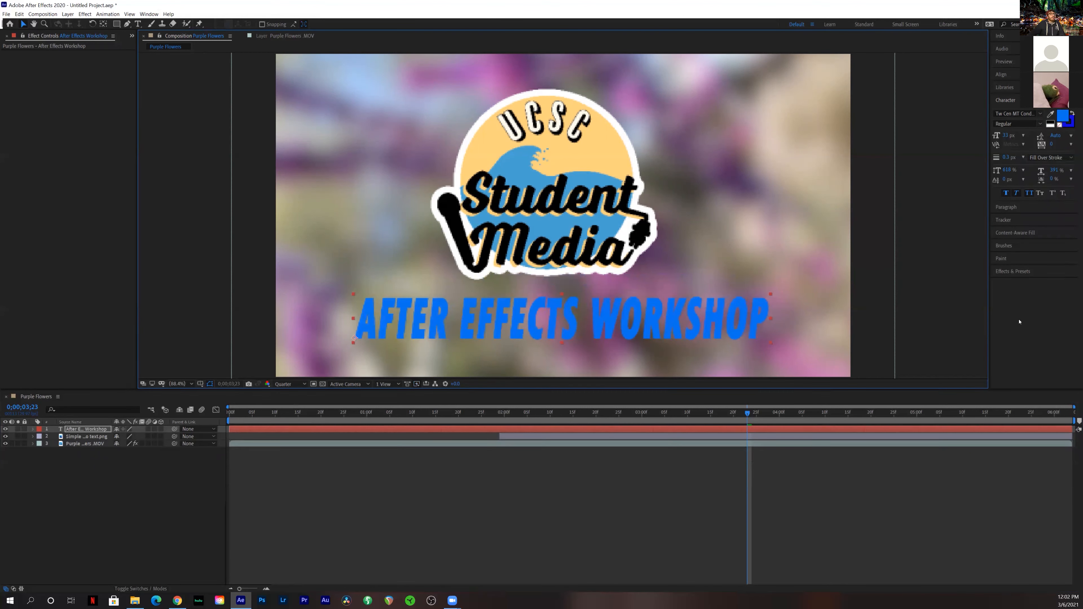
Change the fill colour of the After Effects Workshop text to purple, 700AEF.
double_click(679, 315)
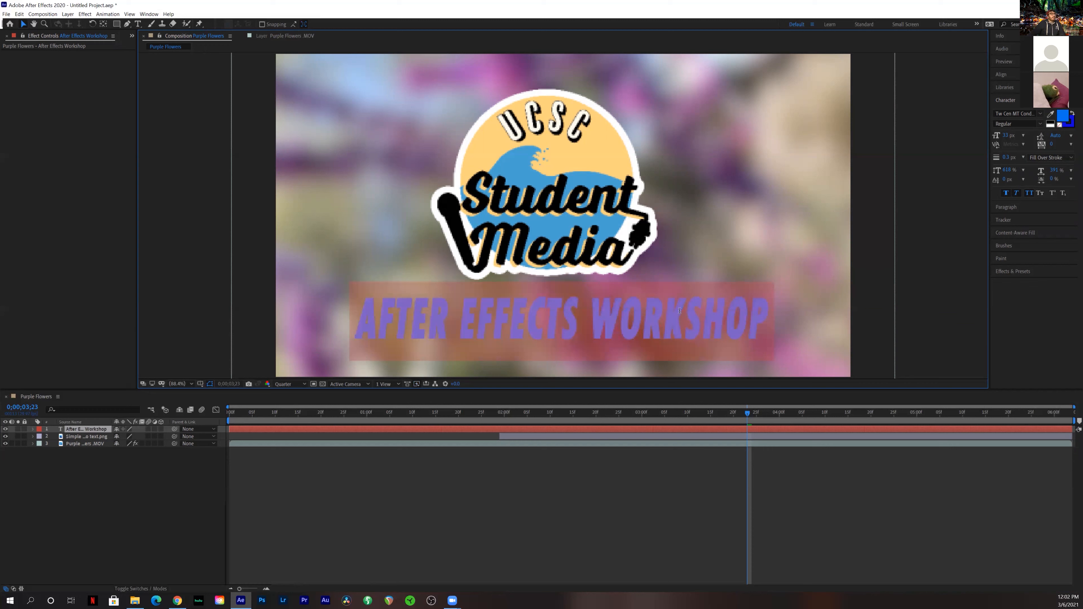
click(1052, 115)
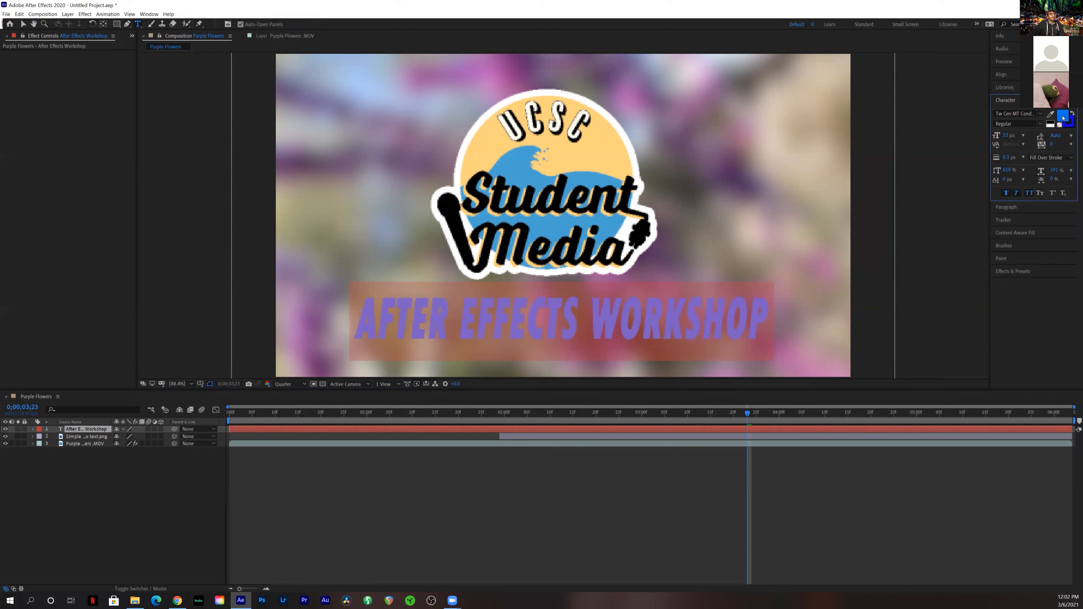
click(1063, 119)
click(768, 171)
drag(767, 171, 770, 172)
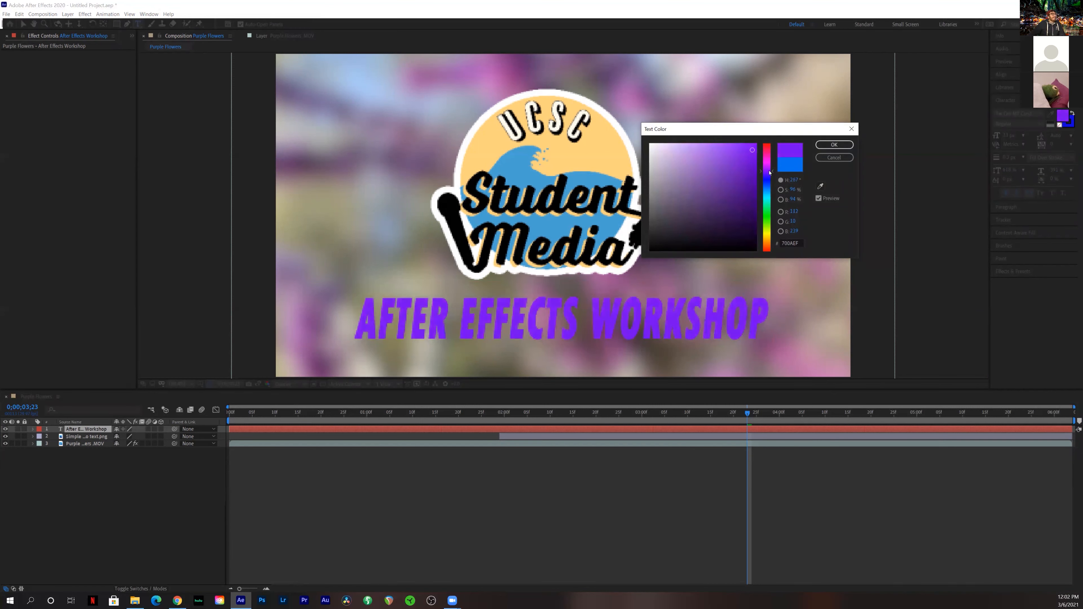
click(834, 145)
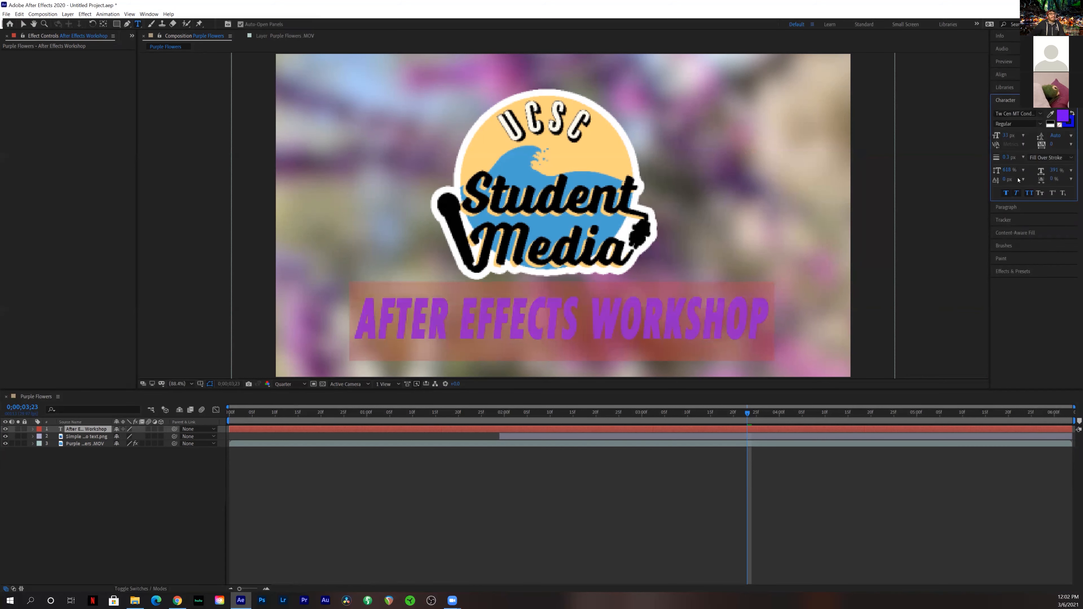
Change the font of the After Effects Workshop text to Comic Sans MS Regular.
click(1041, 113)
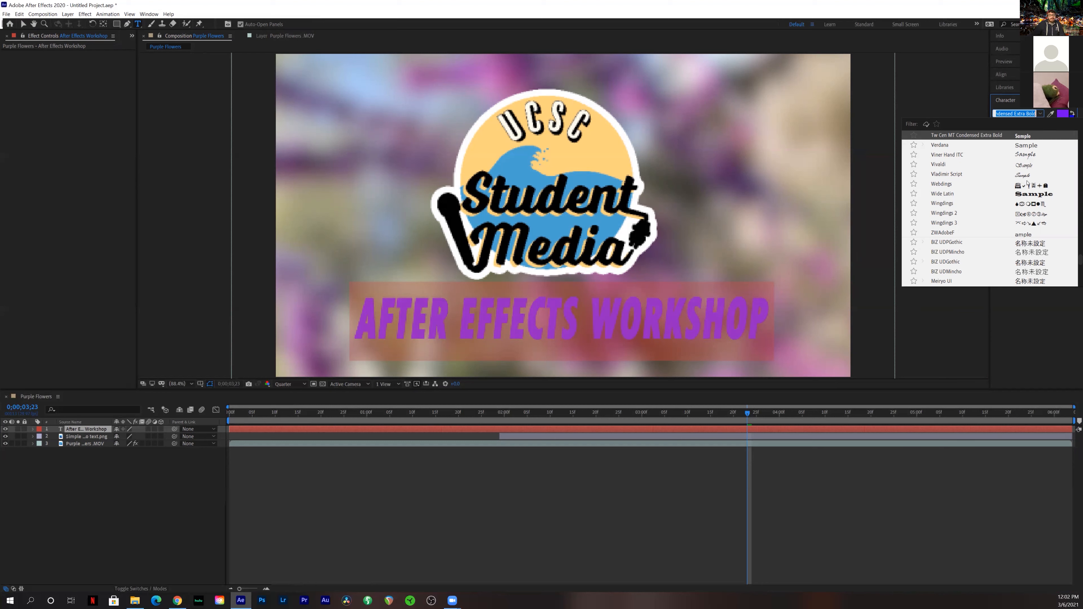
text(comic)
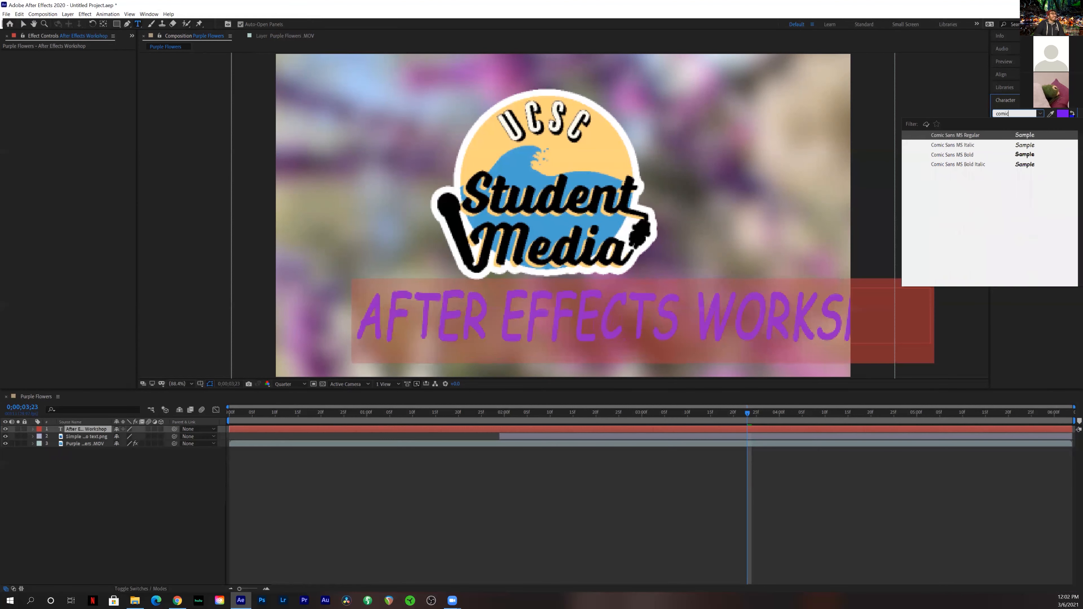
key(Return)
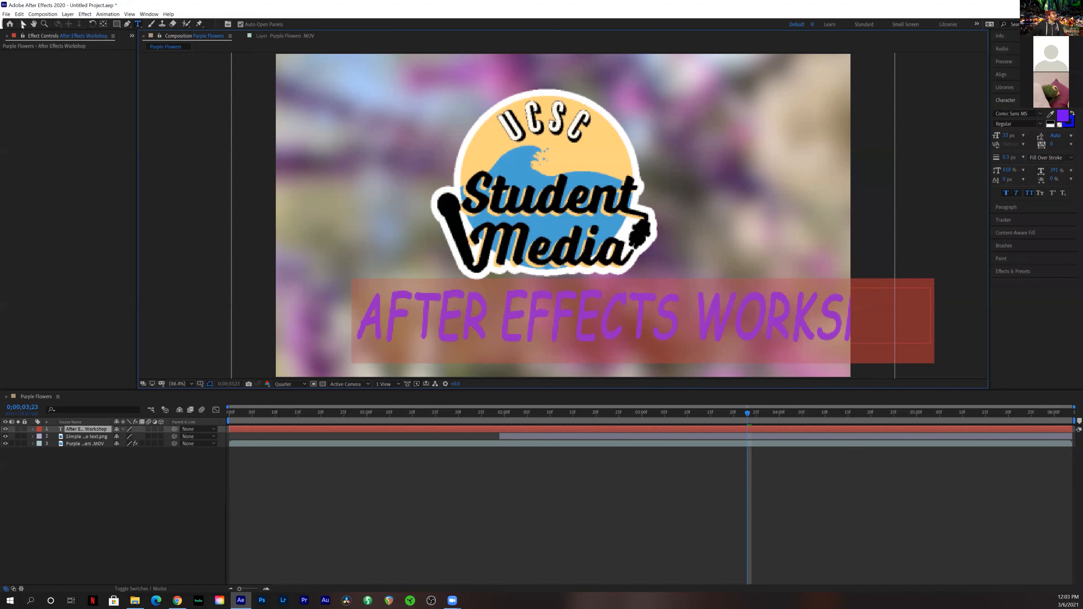
Reduce the horizontal scale of the After Effects Workshop text so the whole title fits inside the frame.
click(23, 23)
click(816, 315)
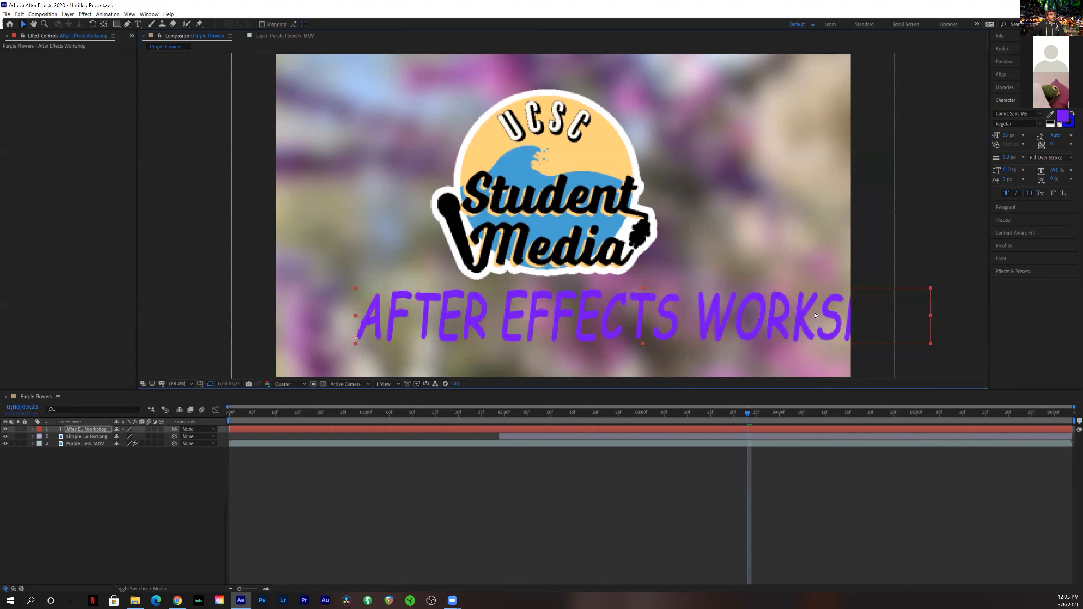
double_click(816, 313)
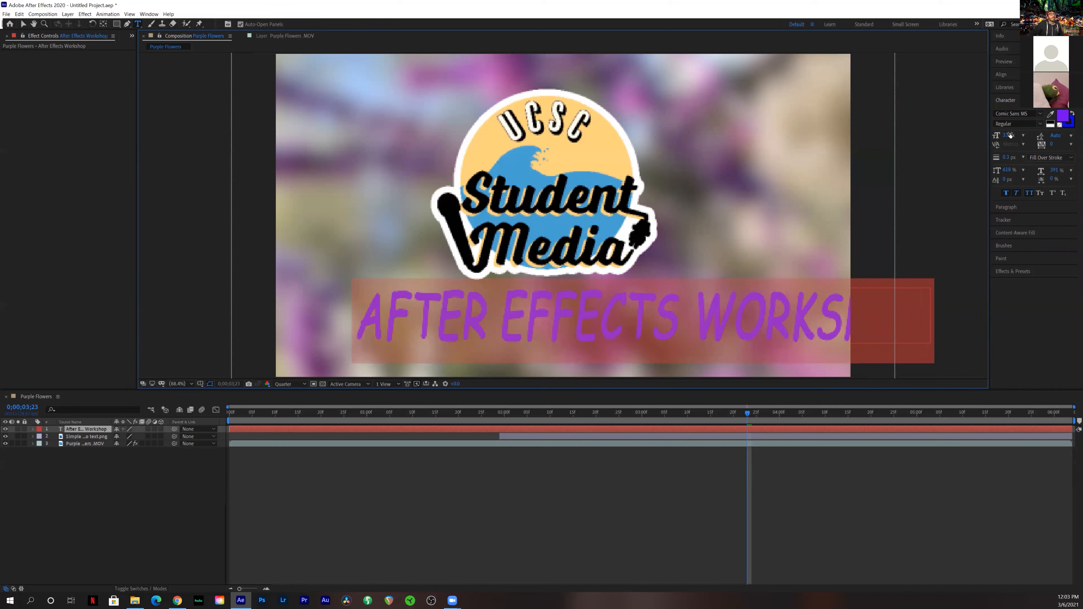
drag(1054, 170, 1013, 196)
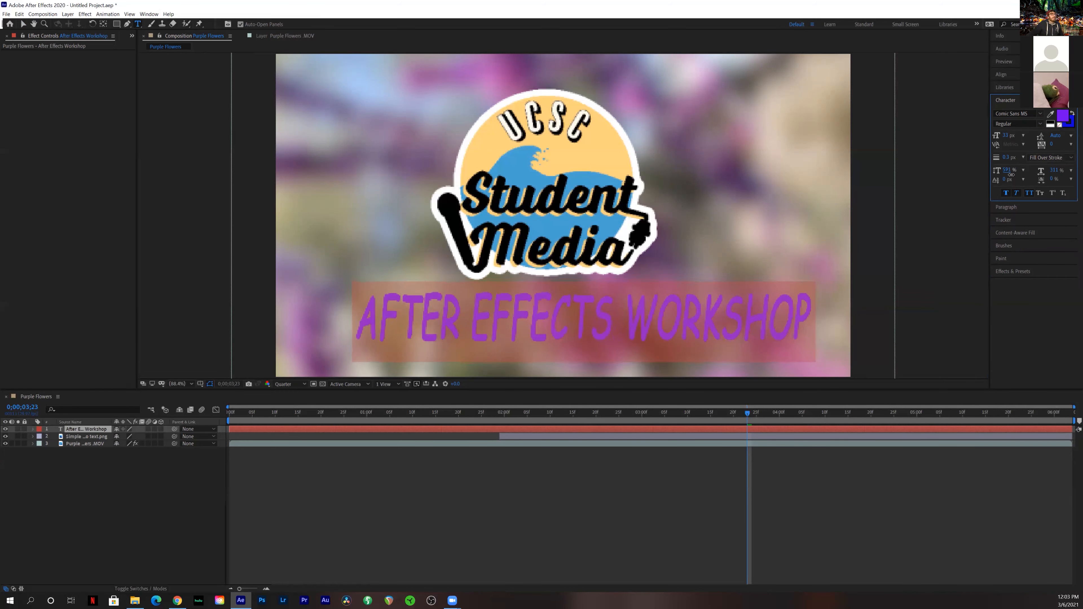
Try the Small Caps, Superscript and Subscript styles on the title text, keeping only its existing All Caps styling.
click(1040, 193)
click(1041, 193)
click(1029, 193)
click(1055, 195)
click(1055, 195)
click(1063, 194)
click(1062, 193)
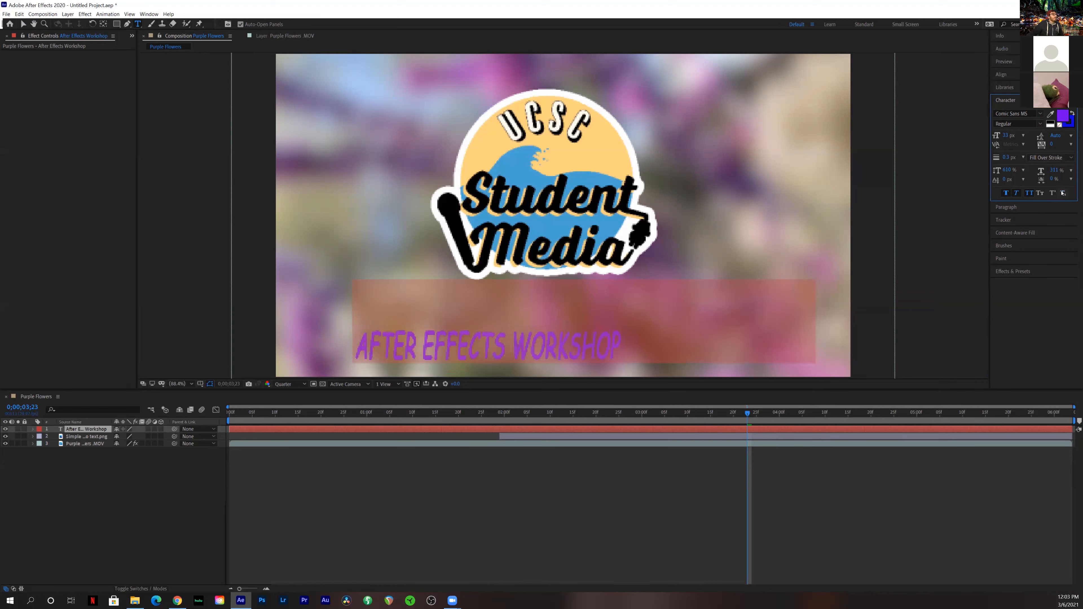
Centre the title text below the logo and trim the start of its layer to 0;00;02;15.
click(23, 24)
mouse_move(603, 312)
mouse_down()
mouse_move(586, 315)
mouse_move(596, 315)
mouse_up()
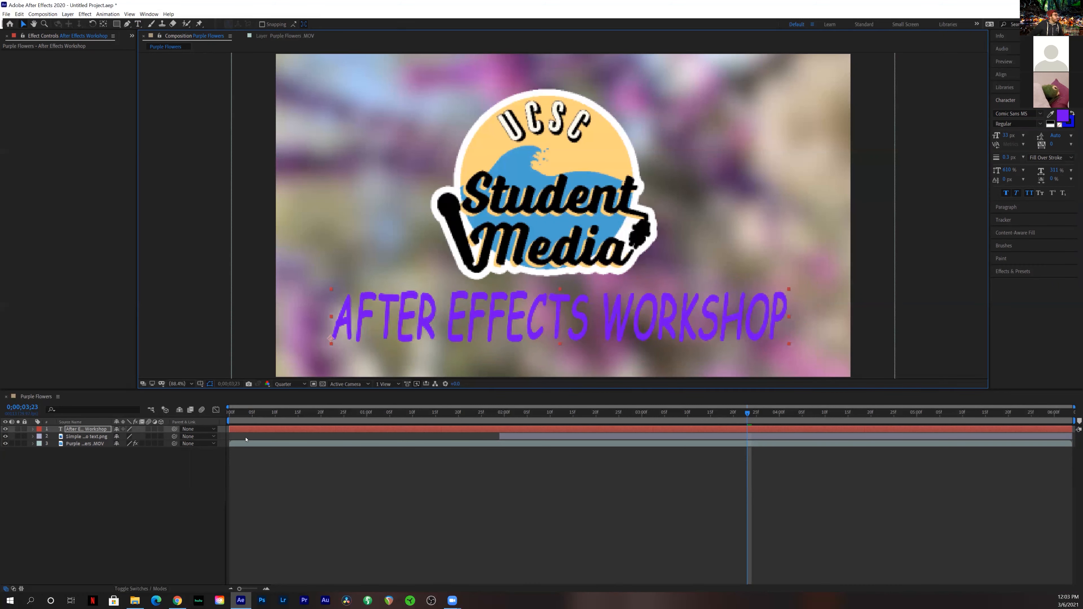
drag(227, 430, 504, 429)
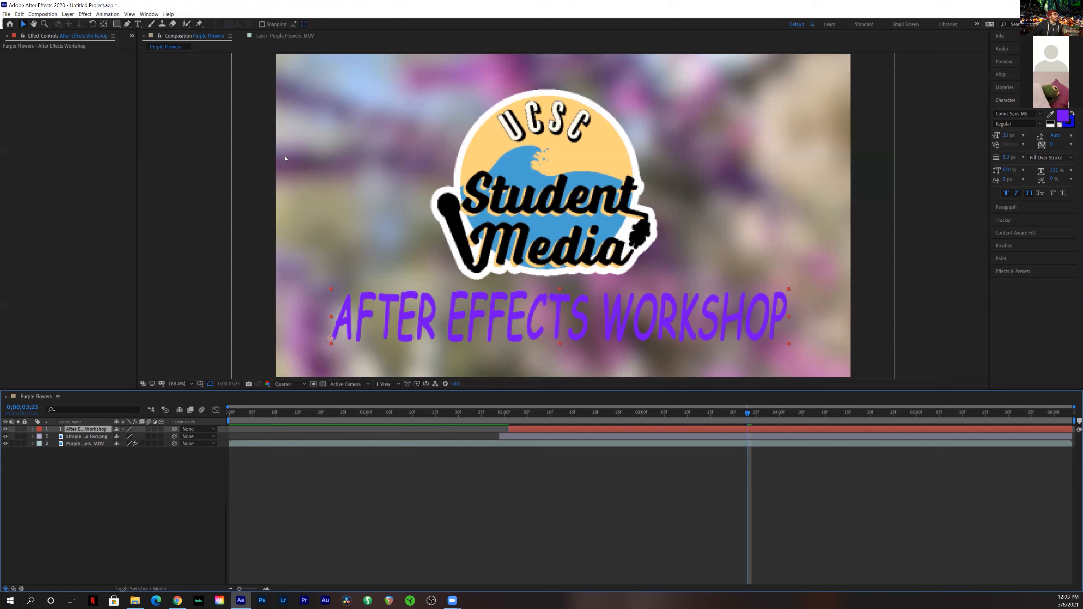
key(space)
drag(511, 433, 574, 432)
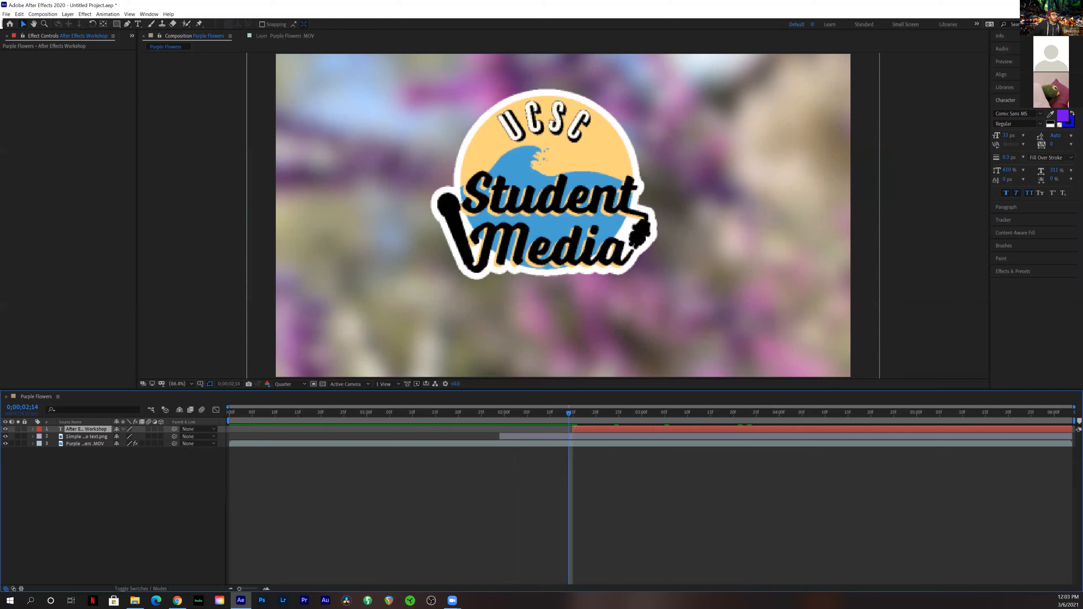
Preview the composition to check when the title text appears relative to the logo.
drag(569, 417, 335, 417)
drag(430, 438, 458, 431)
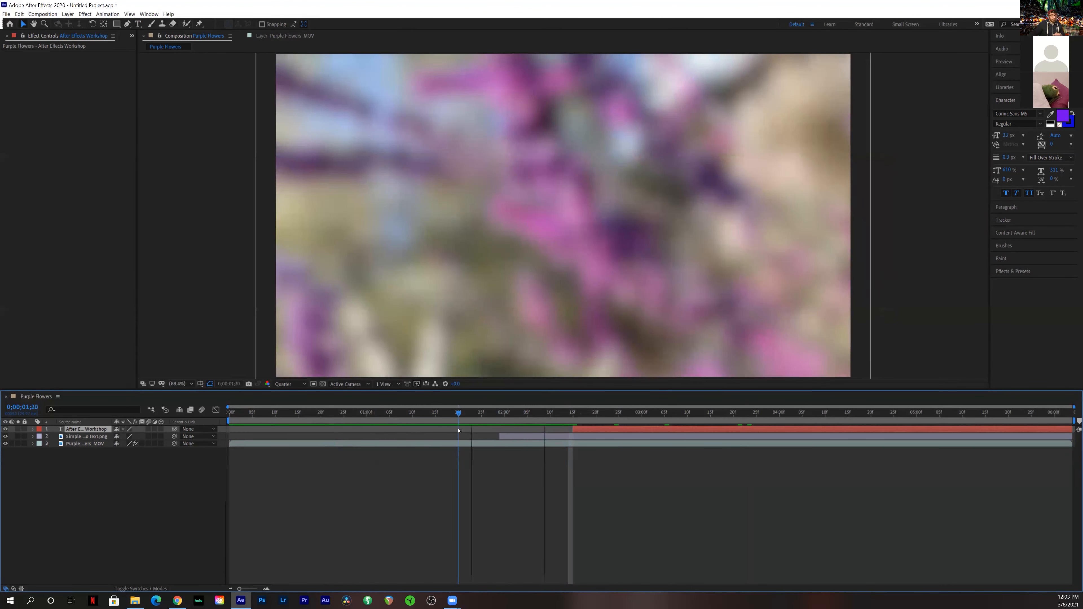
key(space)
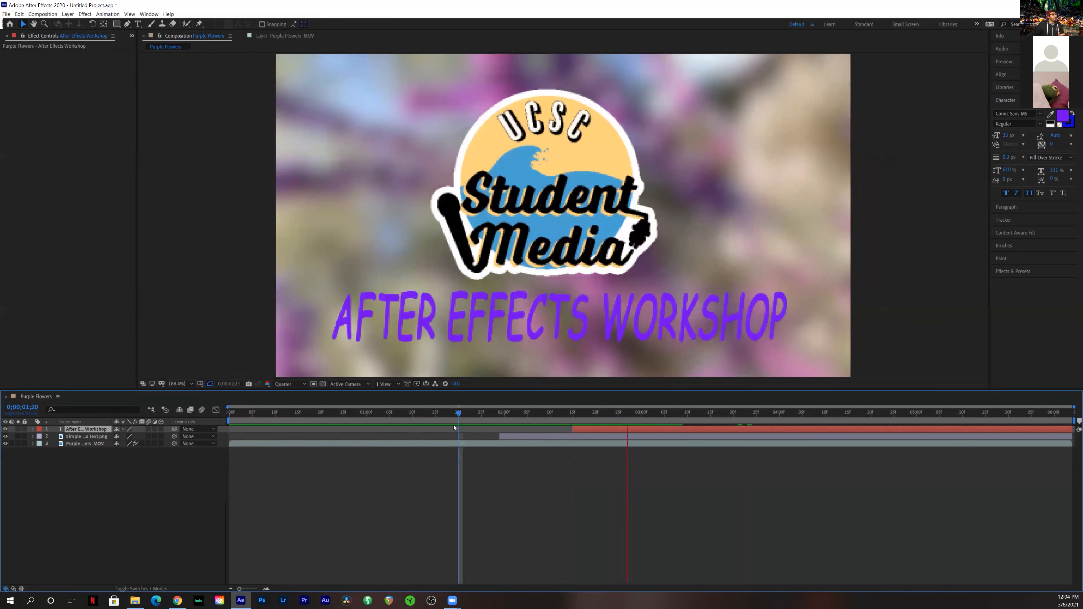
At 0;00;02;15, expand the title layer's properties and move the text horizontally out of the frame past its left edge.
drag(609, 412, 572, 412)
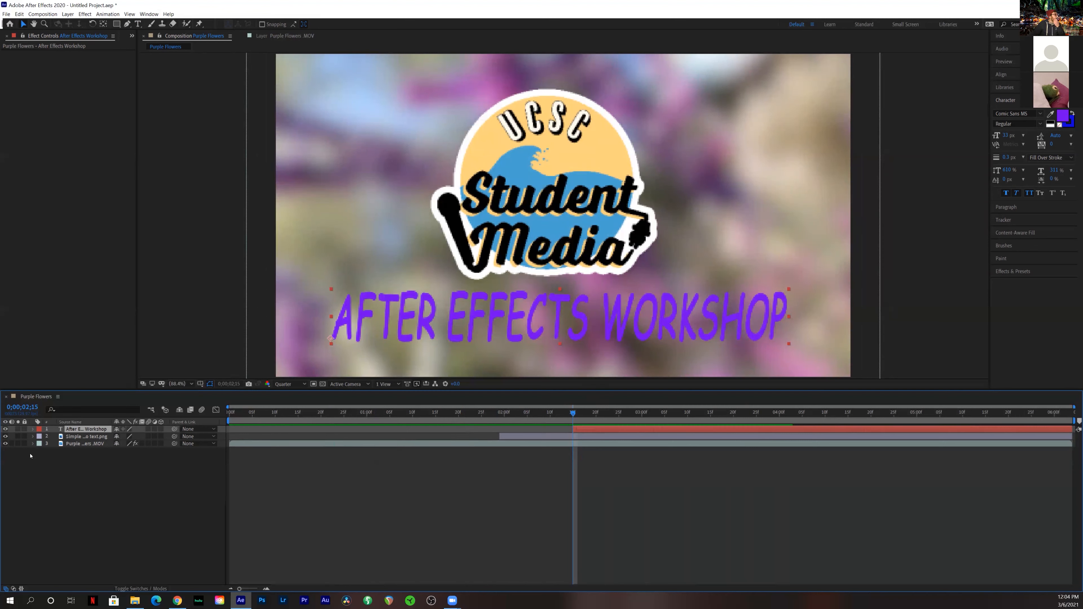
click(34, 430)
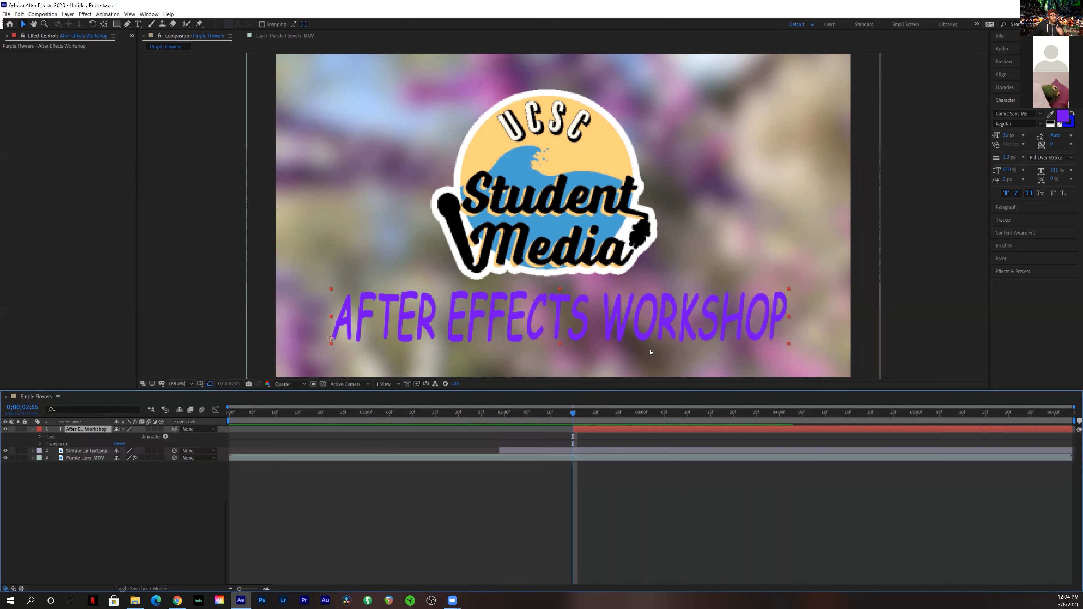
click(657, 333)
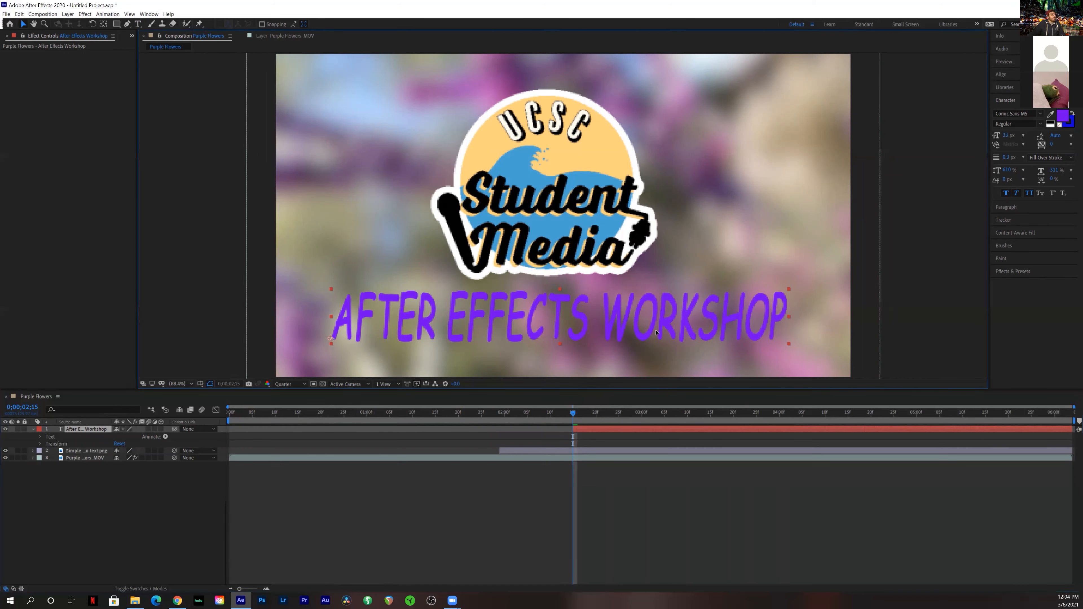
mouse_move(646, 335)
mouse_down()
mouse_move(578, 335)
mouse_move(655, 335)
mouse_up()
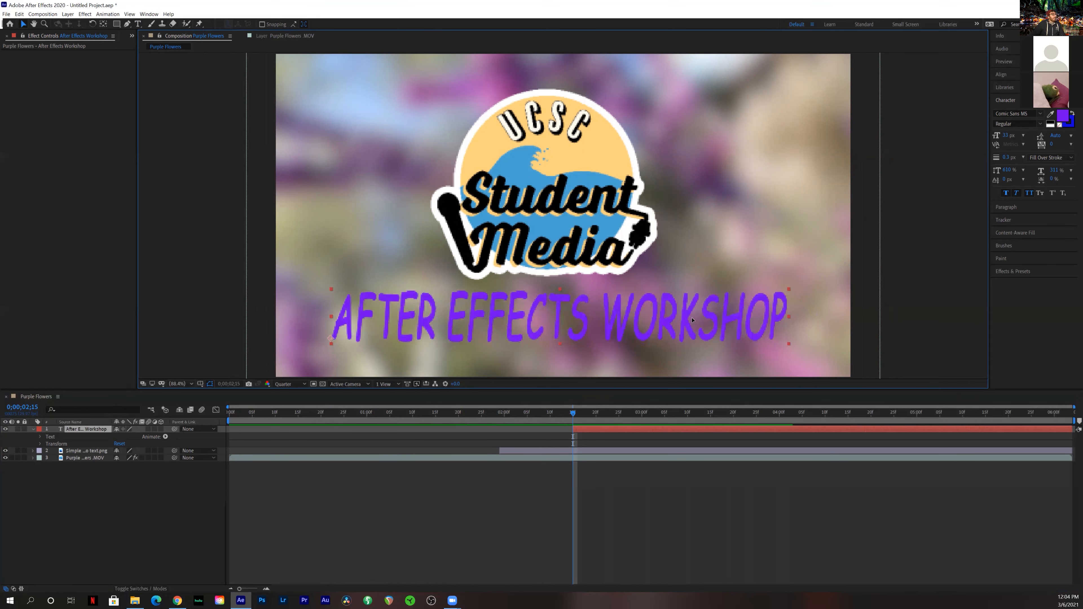
drag(692, 320, 251, 333)
drag(366, 318, 262, 321)
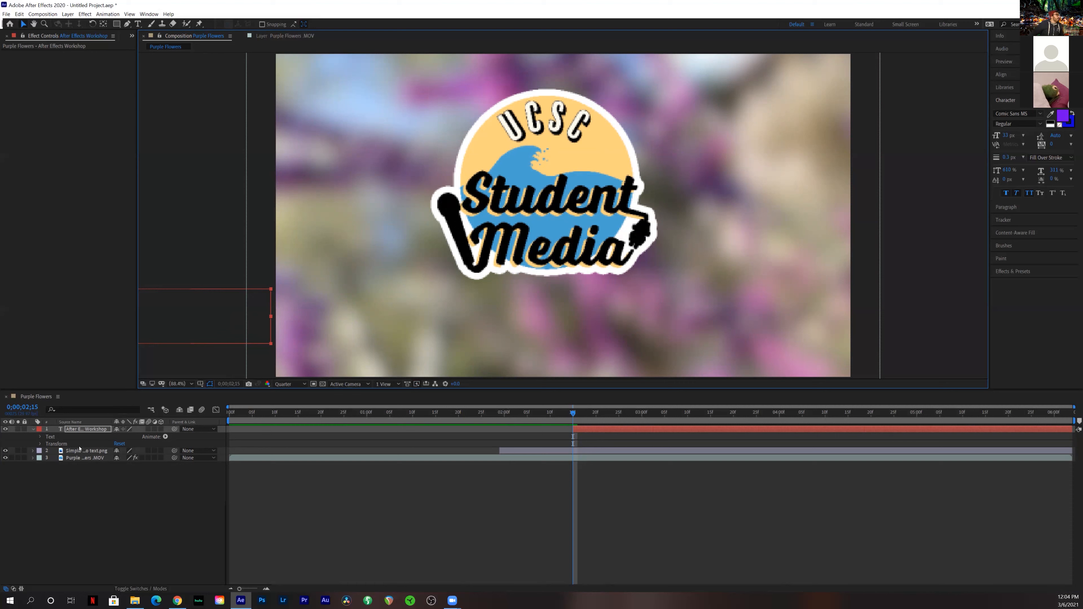
Add a Position animator to the title text and set its first Position keyframe at 0;00;02;15.
click(148, 438)
click(165, 437)
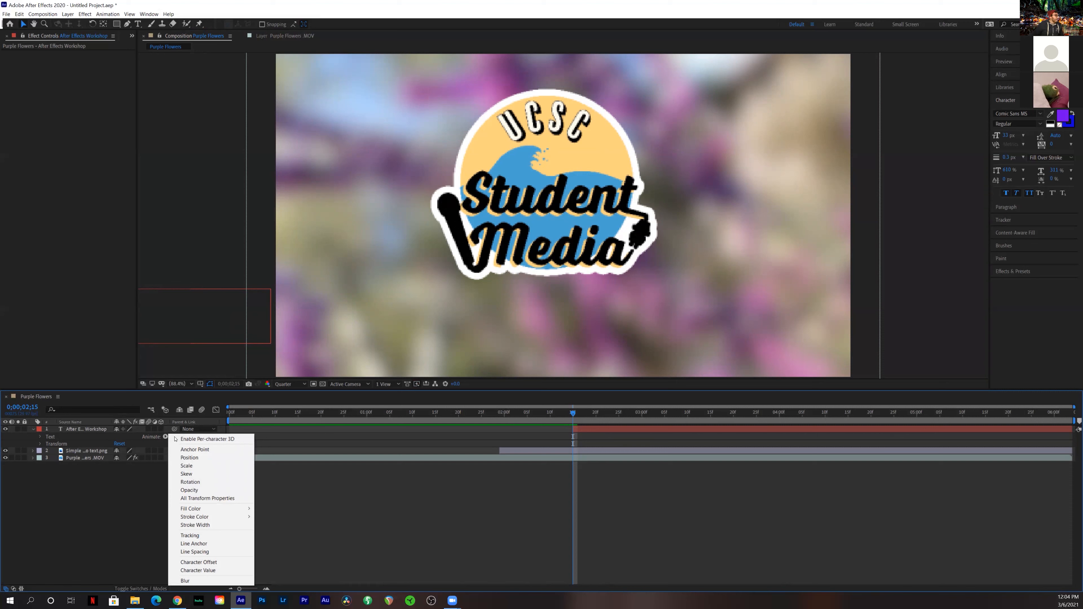
click(215, 458)
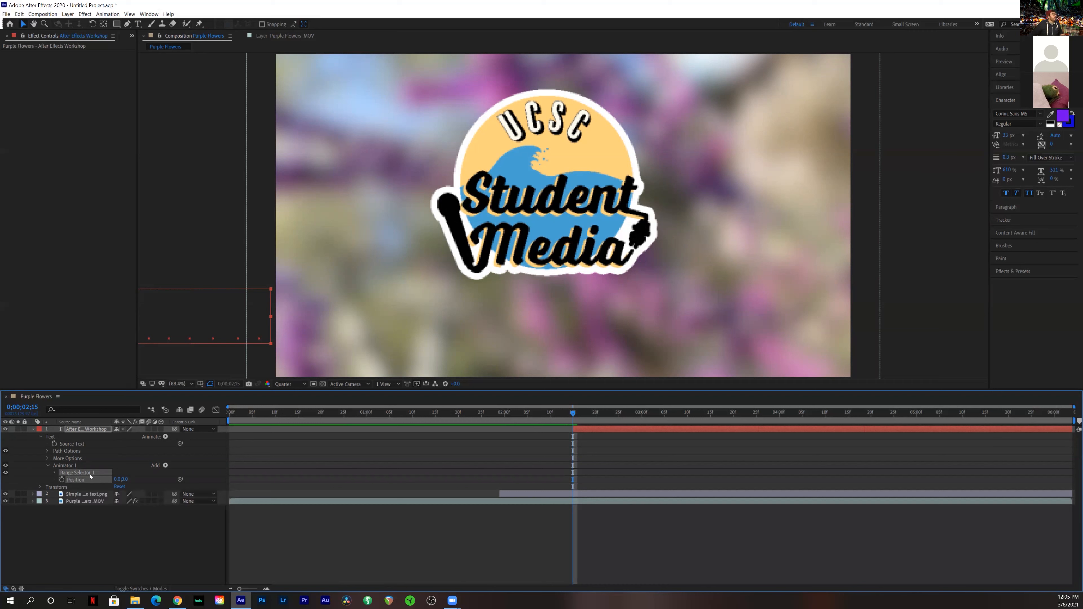
click(62, 480)
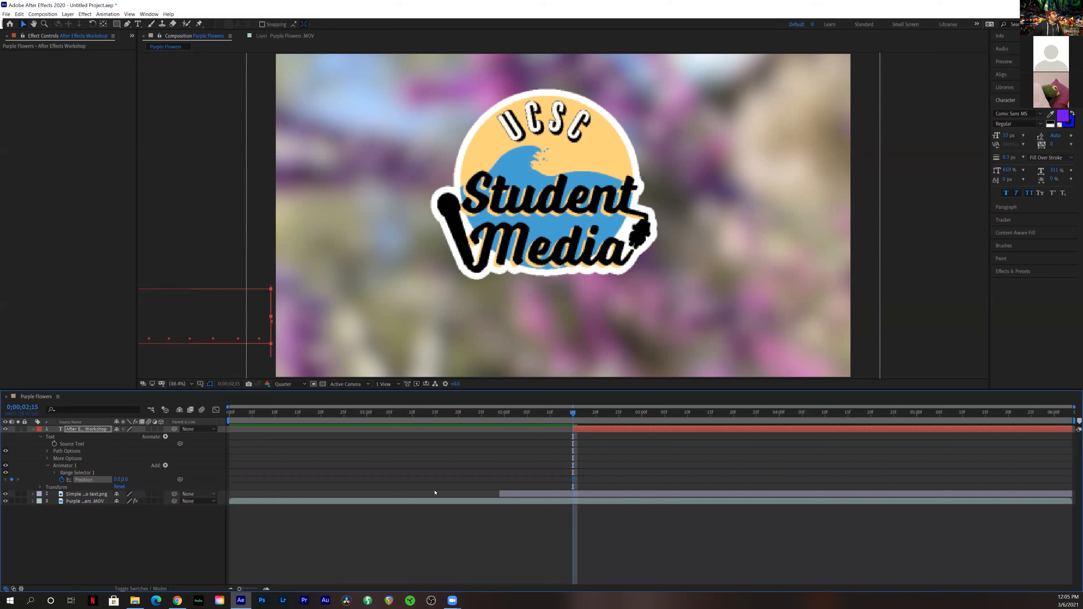
Add a second animator Position keyframe at 0;00;02;24 with the title text placed back in frame, centred below the logo.
drag(582, 415, 613, 422)
click(228, 313)
key(Right)
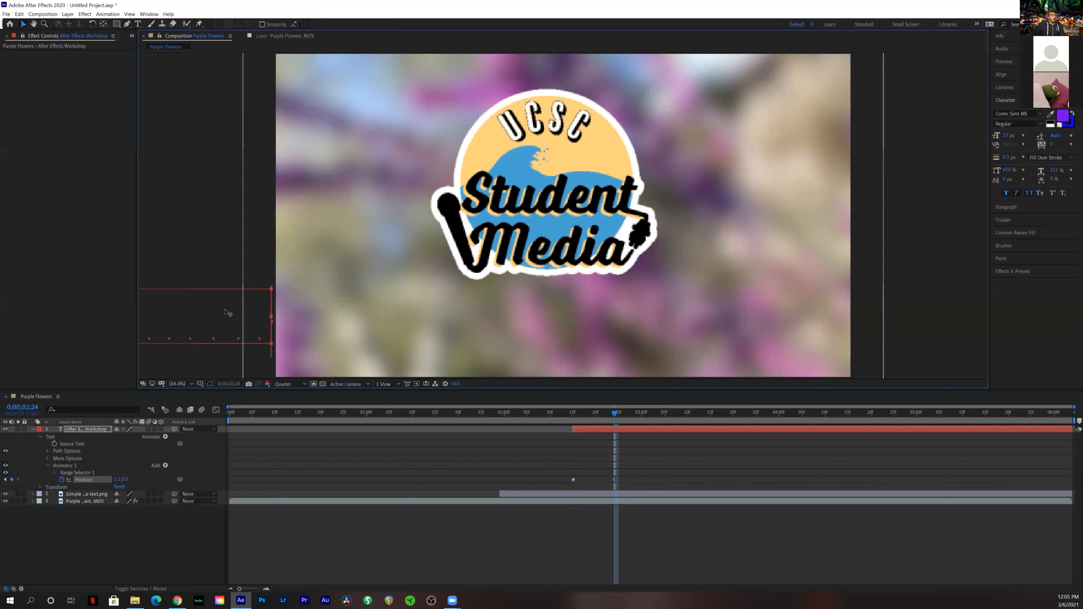
drag(257, 314, 743, 327)
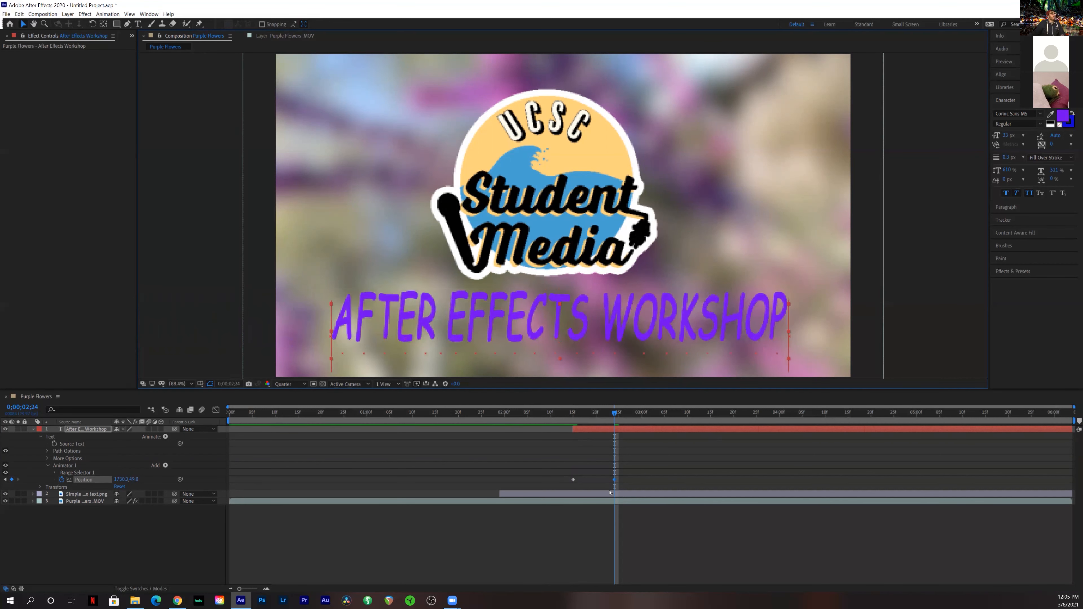
Preview the title text's slide-in twice, starting shortly before its first Position keyframe.
drag(611, 416, 504, 455)
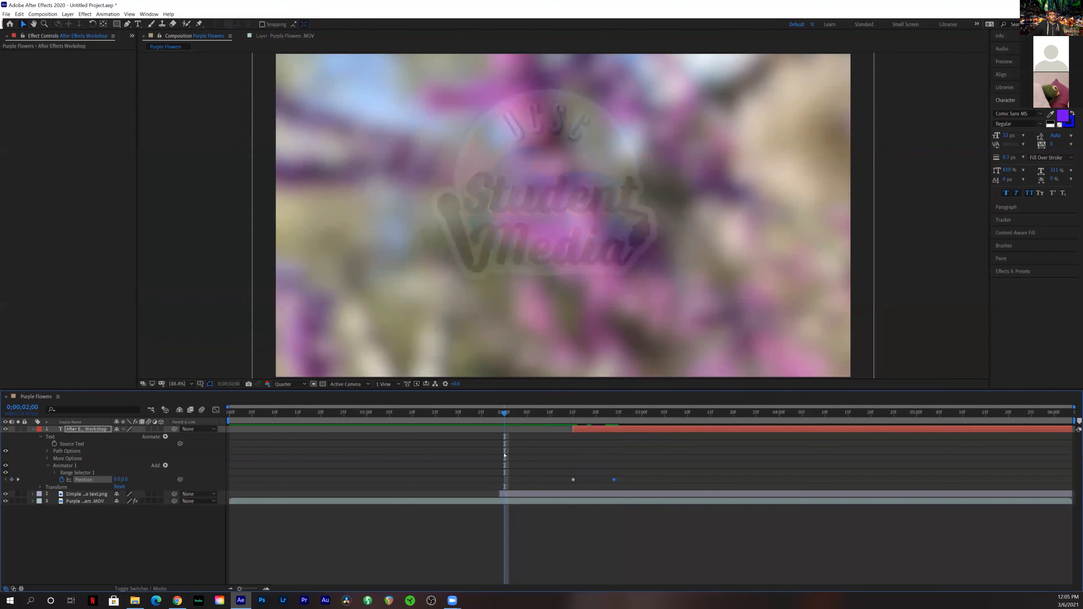
key(space)
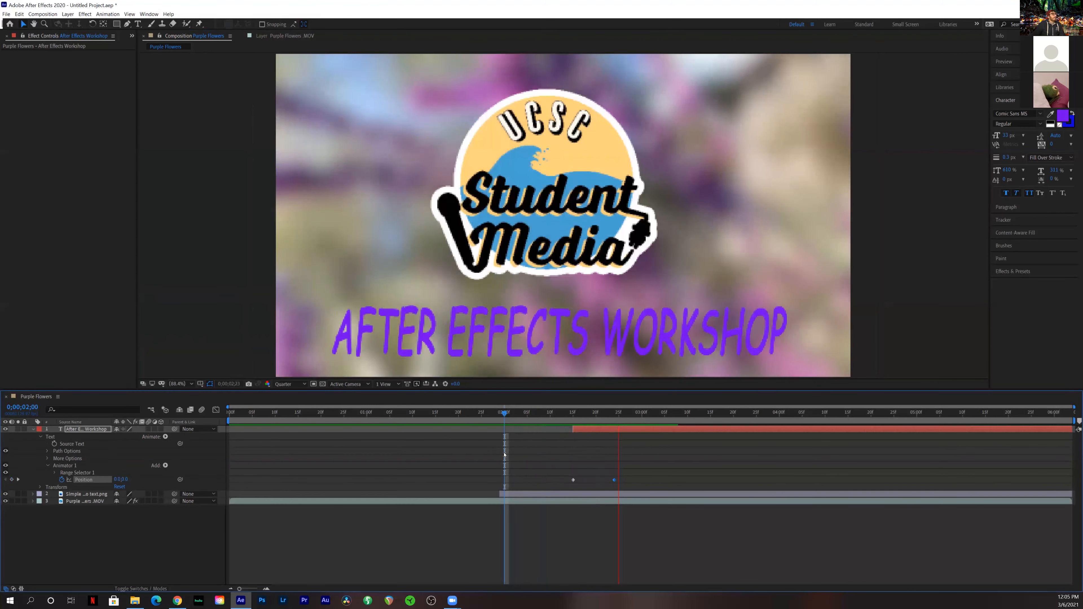
key(space)
drag(607, 409, 538, 414)
key(space)
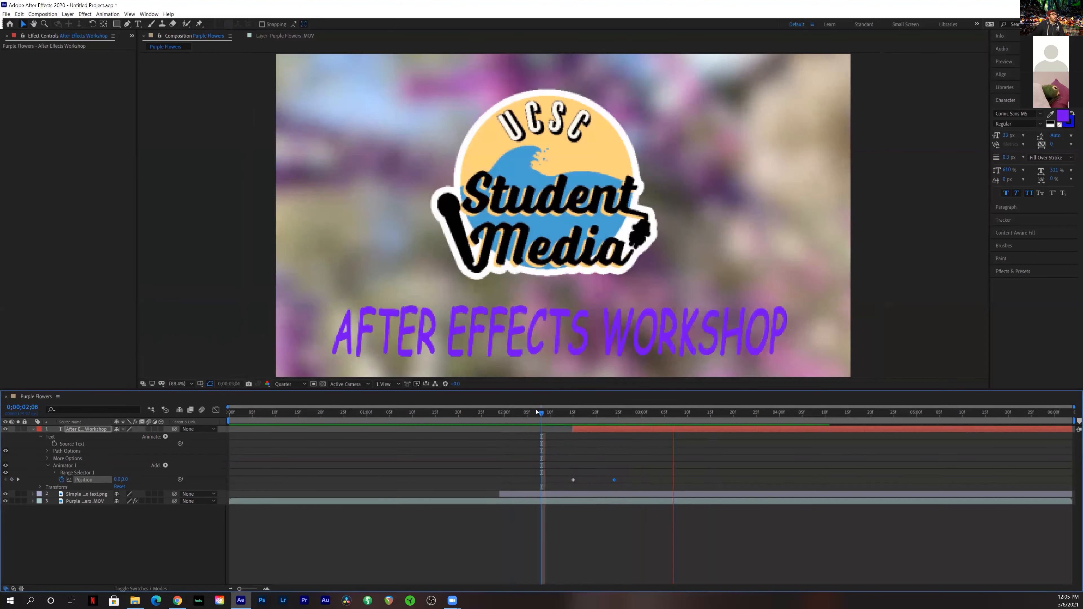
key(space)
Shift the second Position keyframe earlier to 0;00;02;21 to speed up the title's slide-in, and preview the animation.
drag(613, 478, 596, 479)
click(560, 412)
key(space)
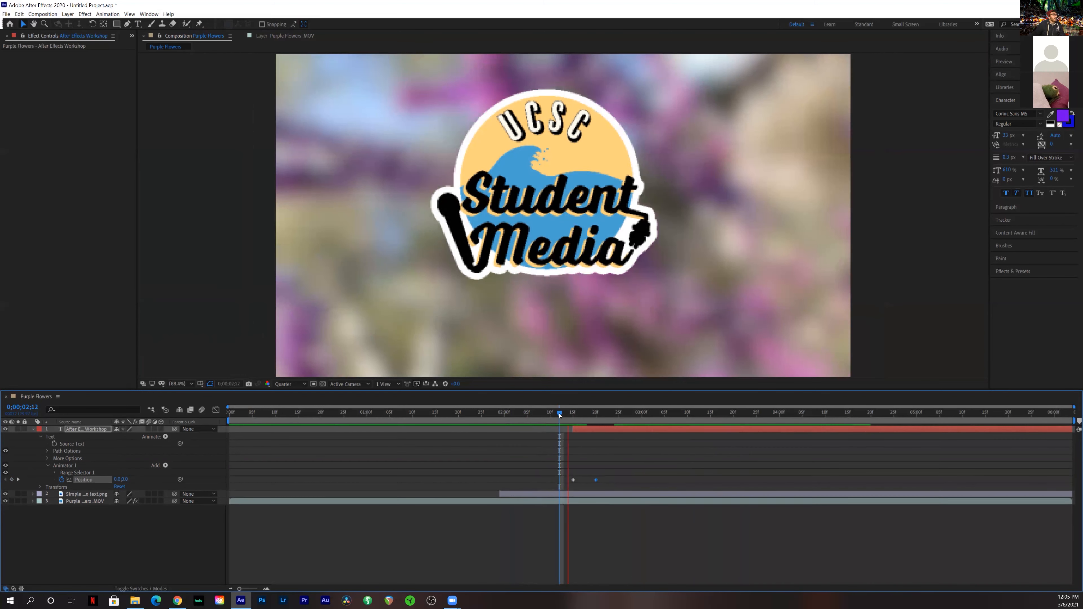
click(596, 480)
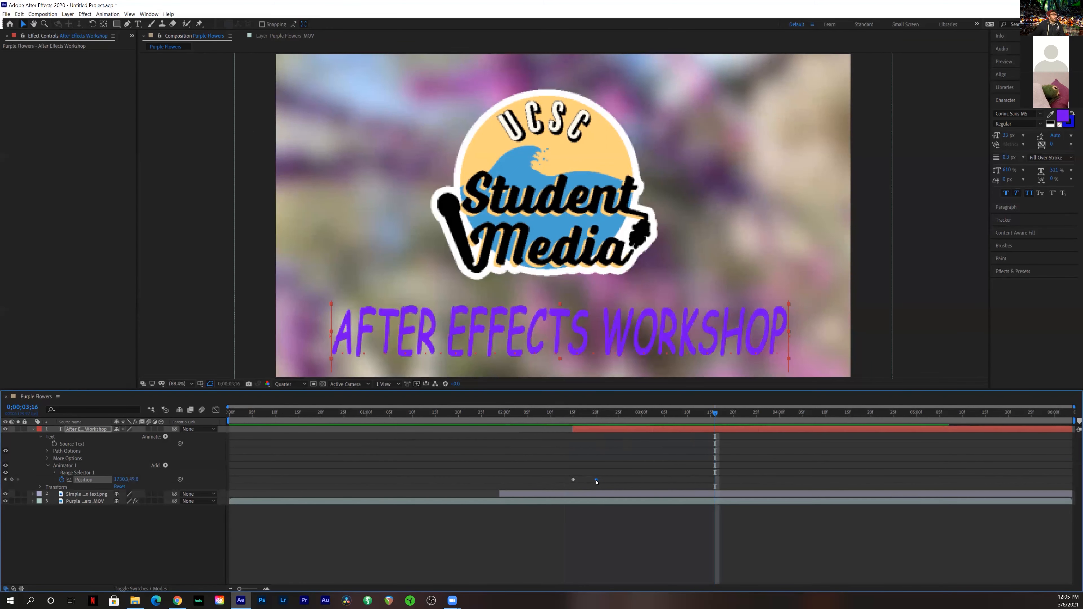
drag(601, 481, 606, 480)
click(550, 412)
key(space)
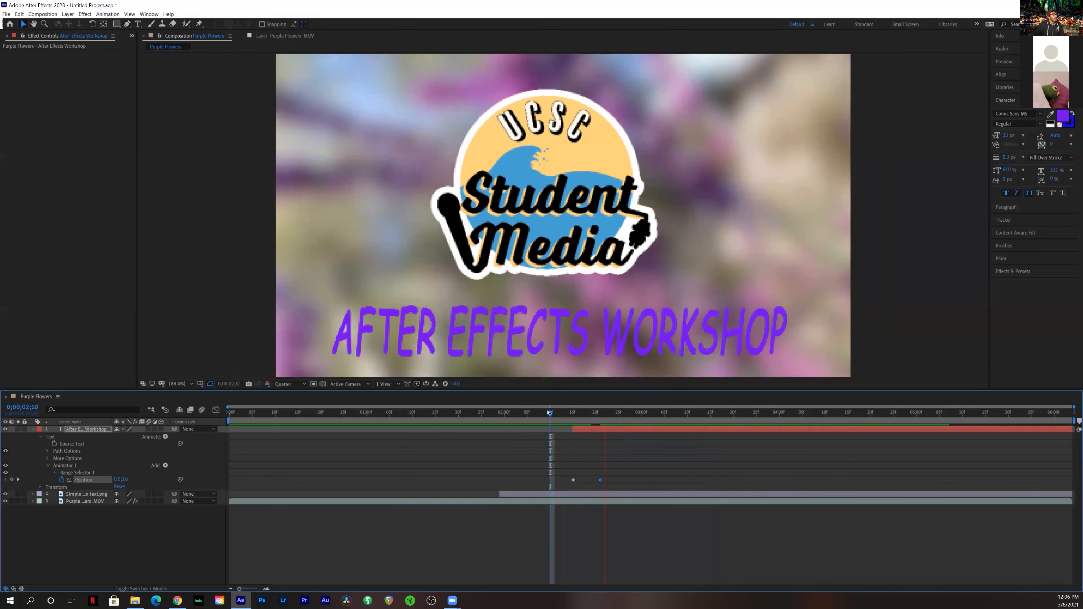
key(space)
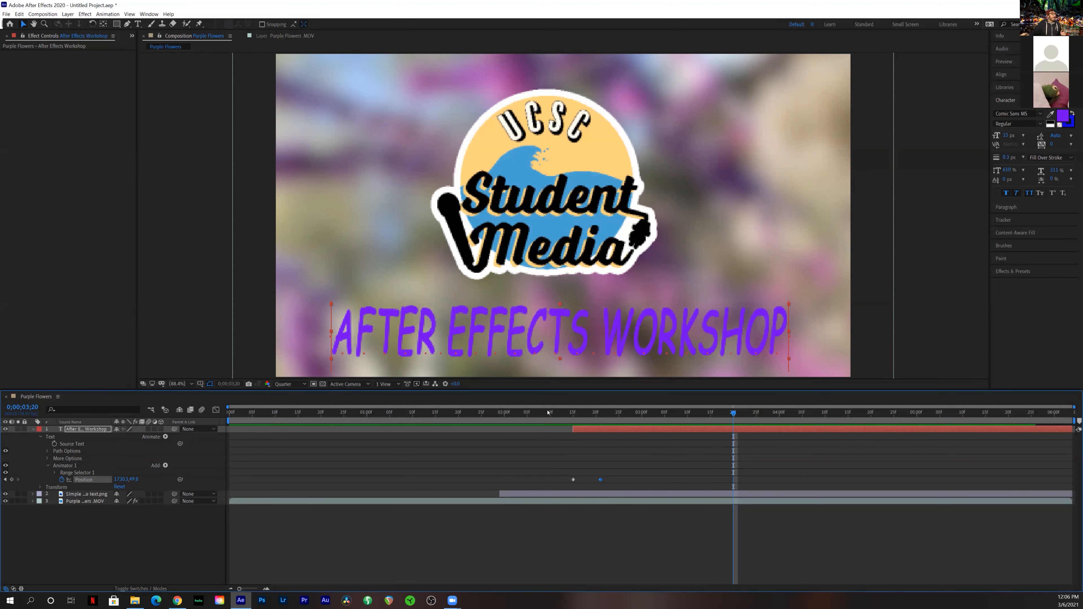
Add the Skew property to the title's text animator and skew the letters backward with a negative Skew value.
click(165, 437)
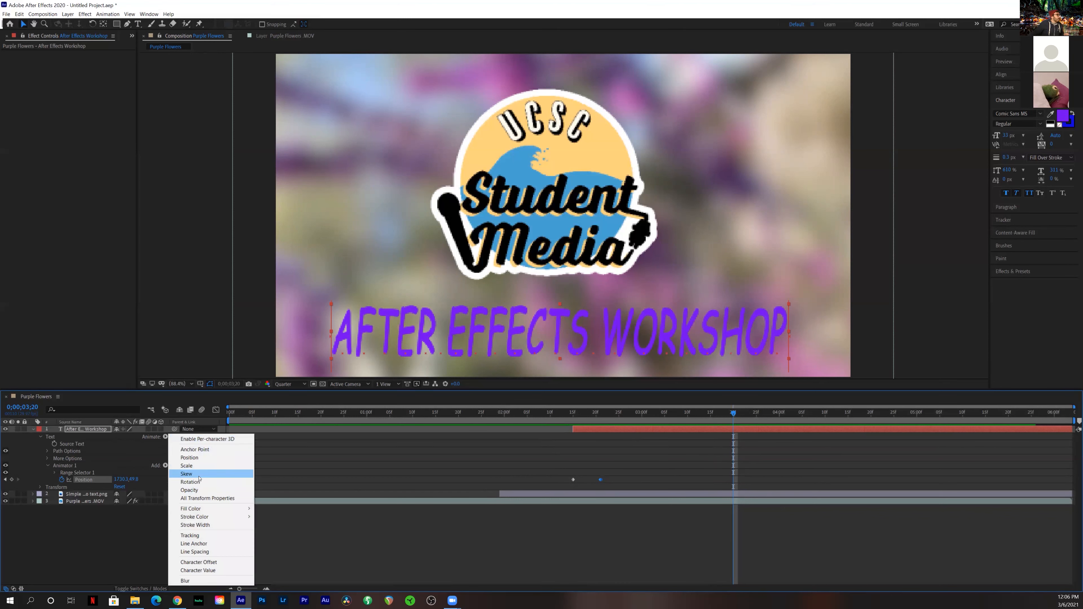
click(186, 474)
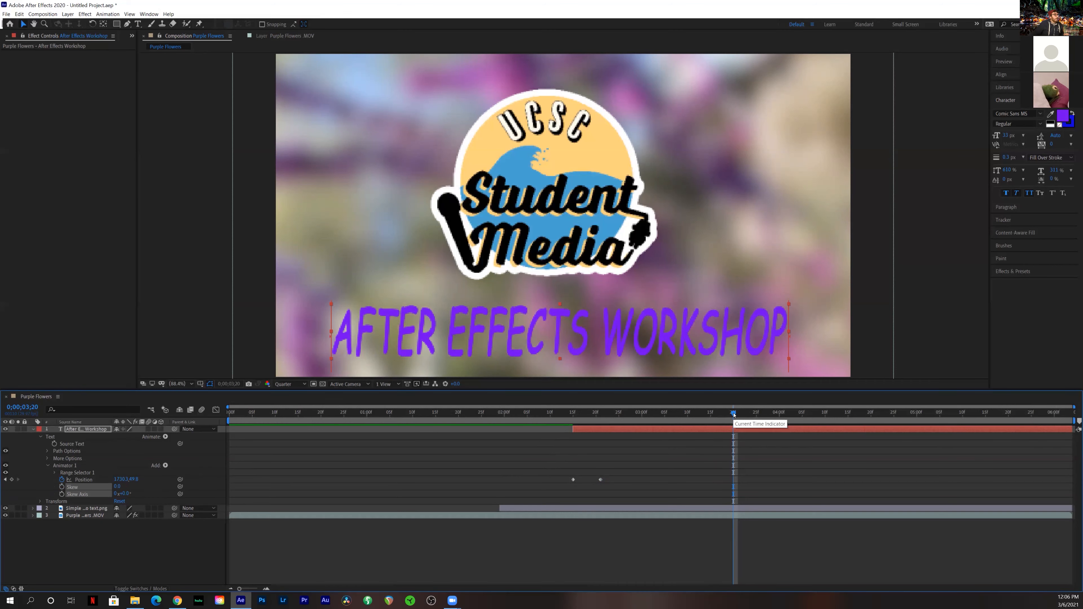
drag(734, 414, 625, 436)
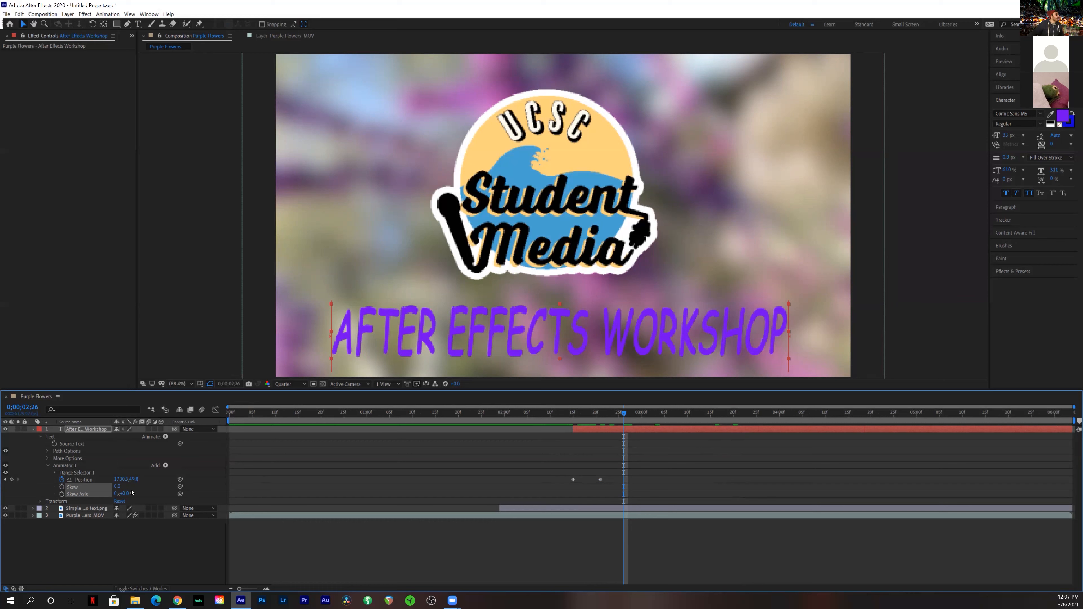
drag(118, 486, 112, 489)
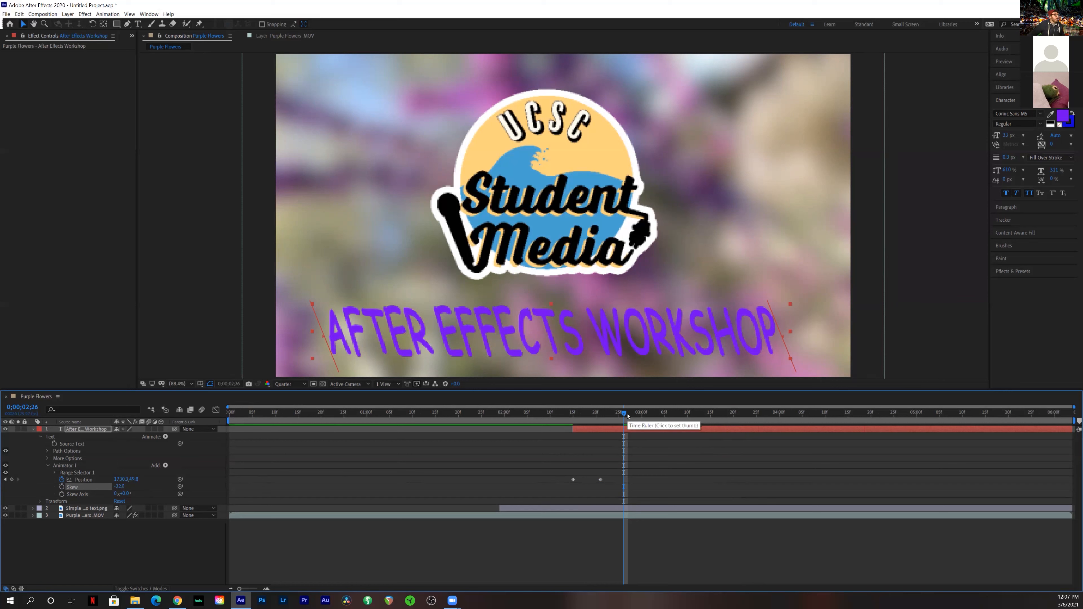
Set the first Skew keyframe at 0;00;02;15 and move the current time to the second Position keyframe at 0;00;02;21.
drag(624, 415, 573, 423)
click(584, 423)
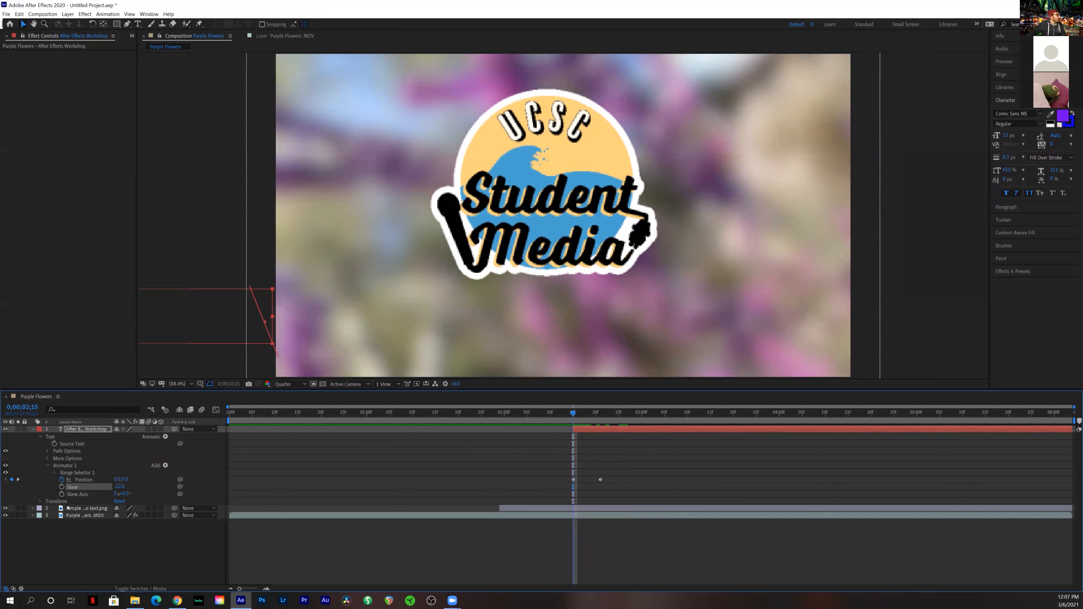
click(61, 487)
drag(574, 415, 601, 421)
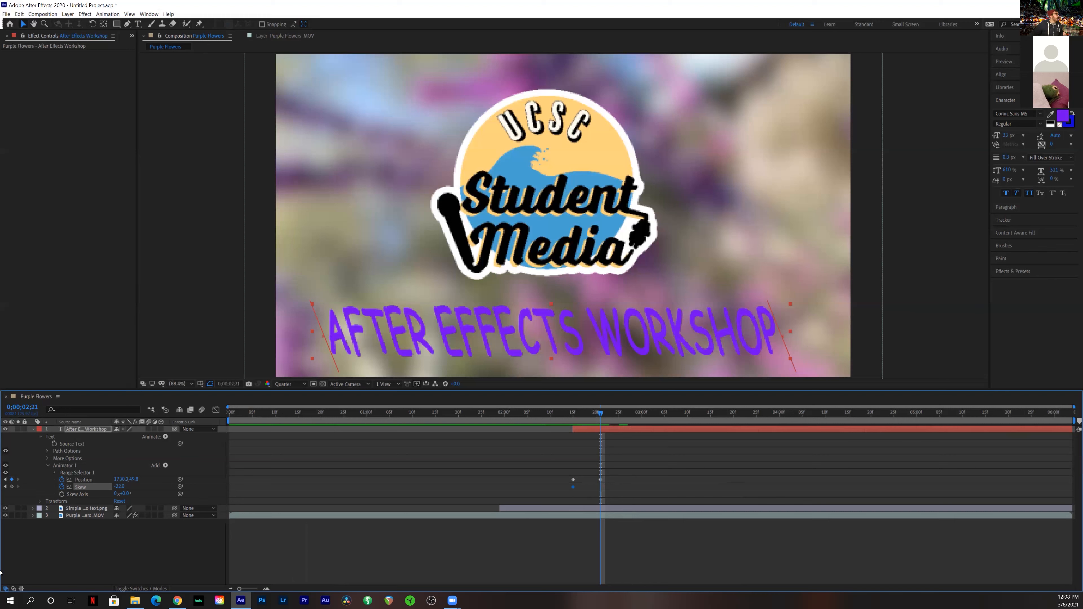
Add a second Skew keyframe at 0;00;02;21 with a smaller negative value, so the title letters lean back only slightly.
click(119, 486)
text(-1)
key(Return)
drag(131, 486, 122, 486)
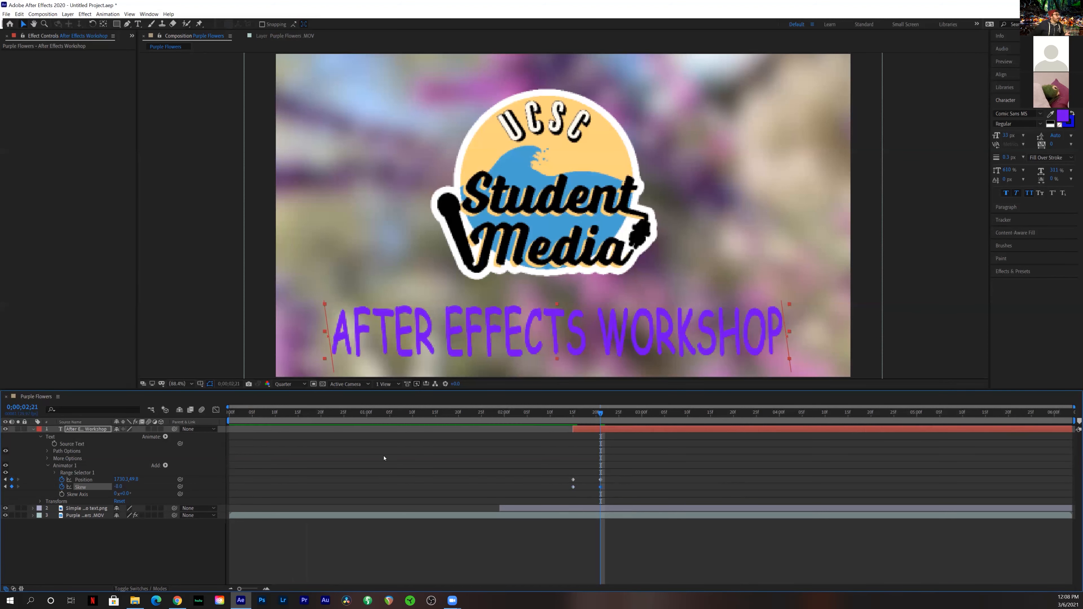
Keyframe a positive Skew at 0;00;02;23 to tilt the title forward, and a Skew of 0 at 0;00;02;24.
drag(603, 415, 609, 417)
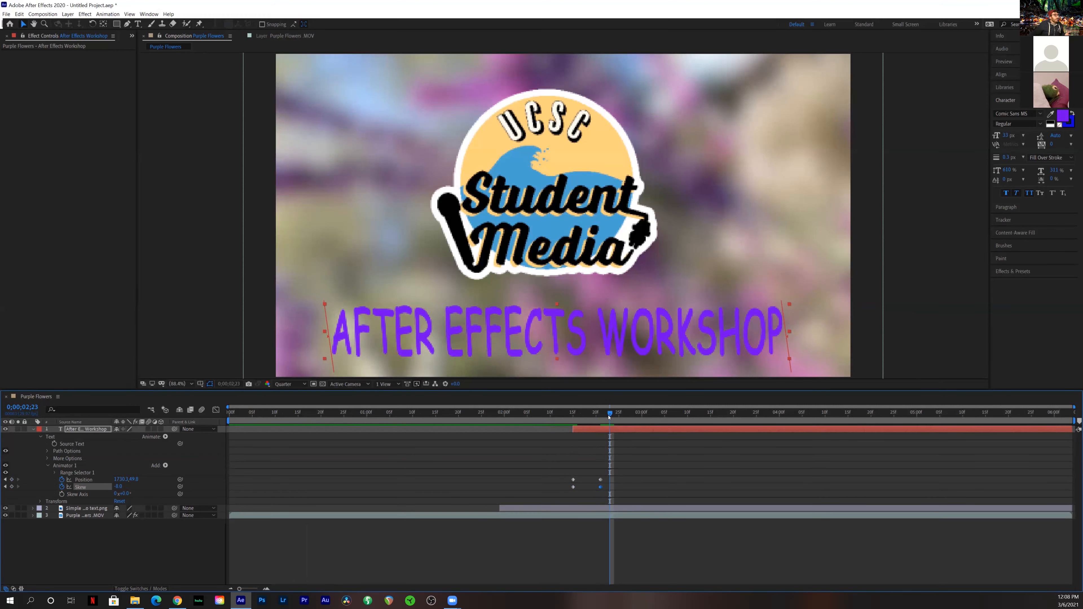
drag(119, 486, 129, 486)
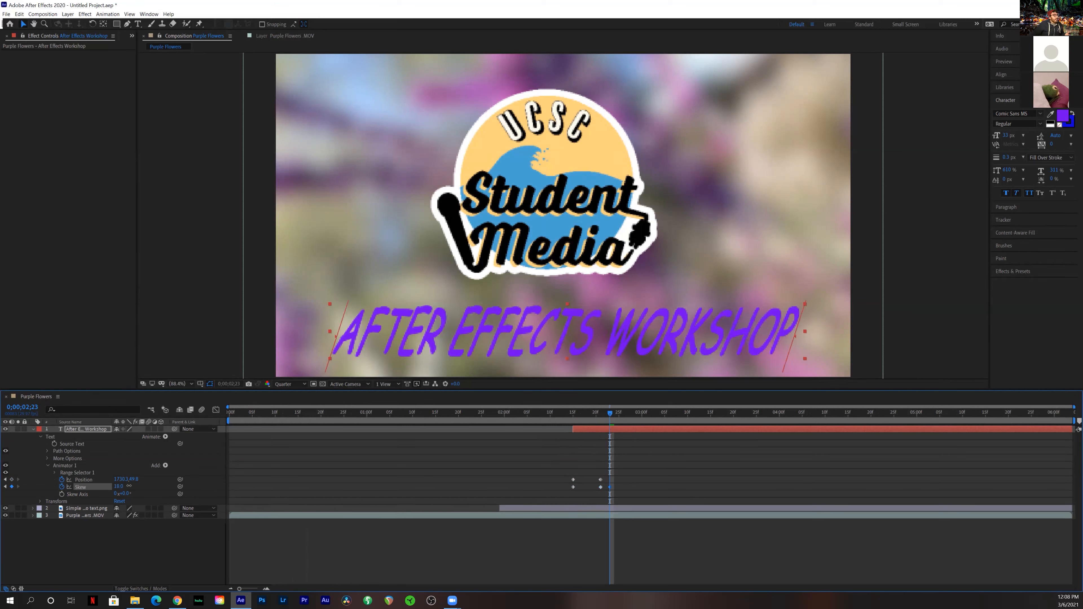
click(614, 414)
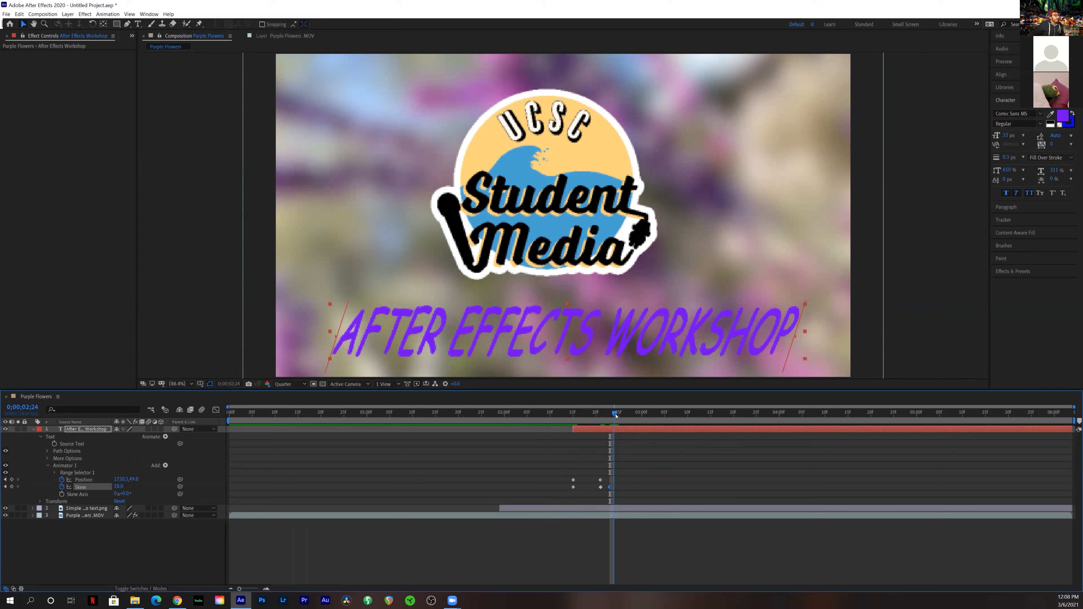
click(118, 486)
text(0)
key(Return)
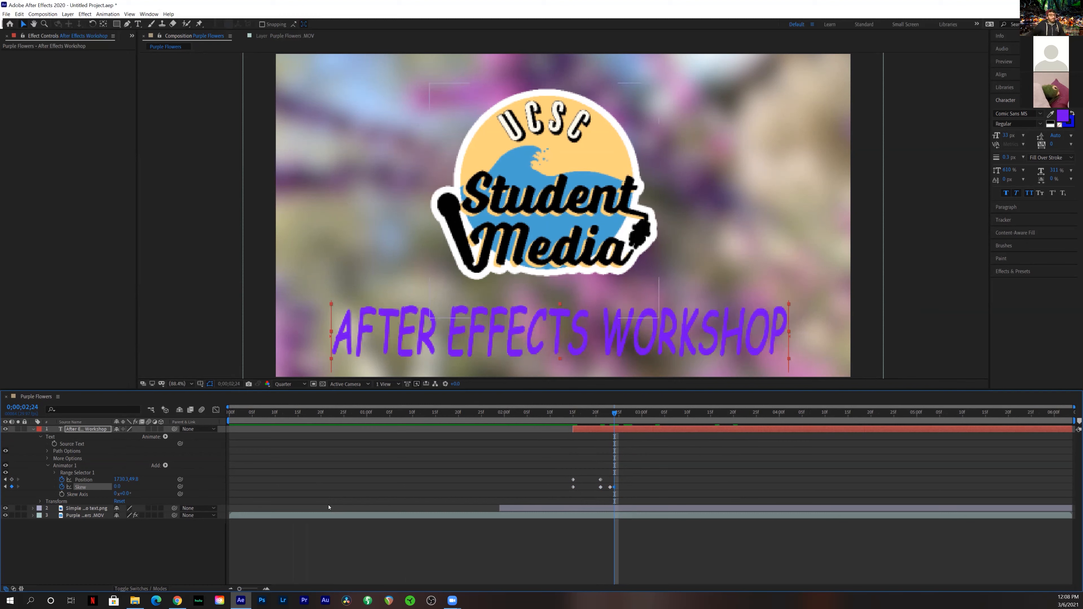
Preview the title's slide-in with the skew keyframes several times, starting shortly before the text enters.
drag(584, 415, 539, 413)
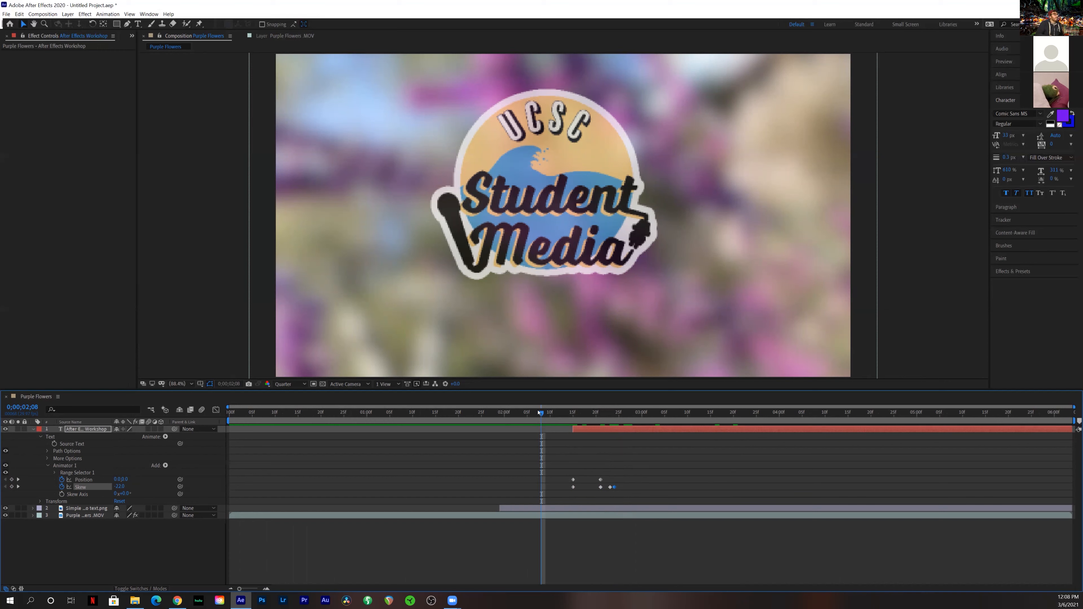
key(space)
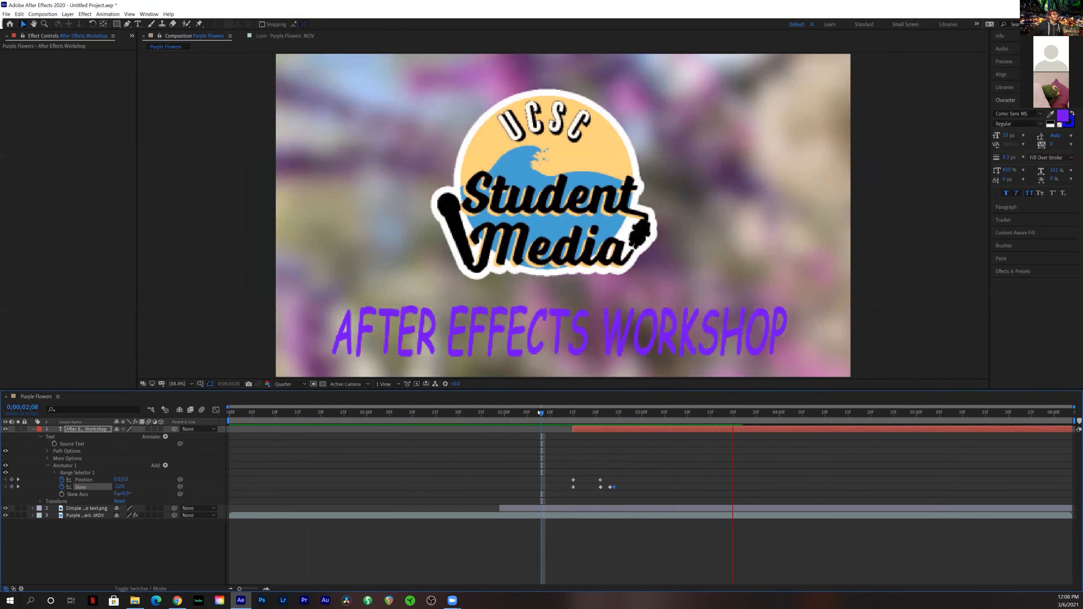
click(536, 412)
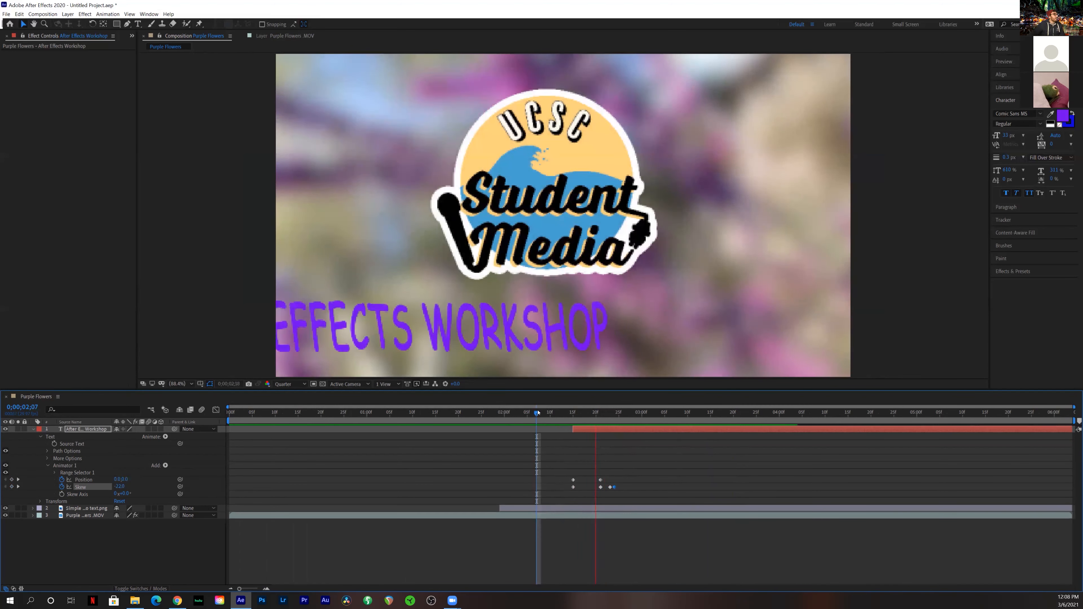
click(521, 413)
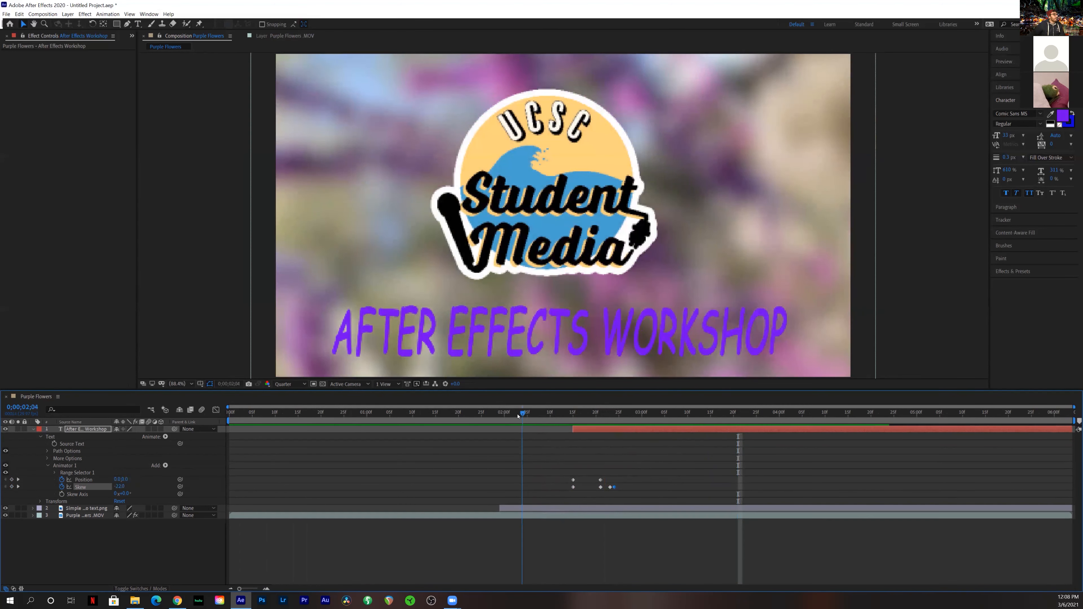
click(518, 413)
key(space)
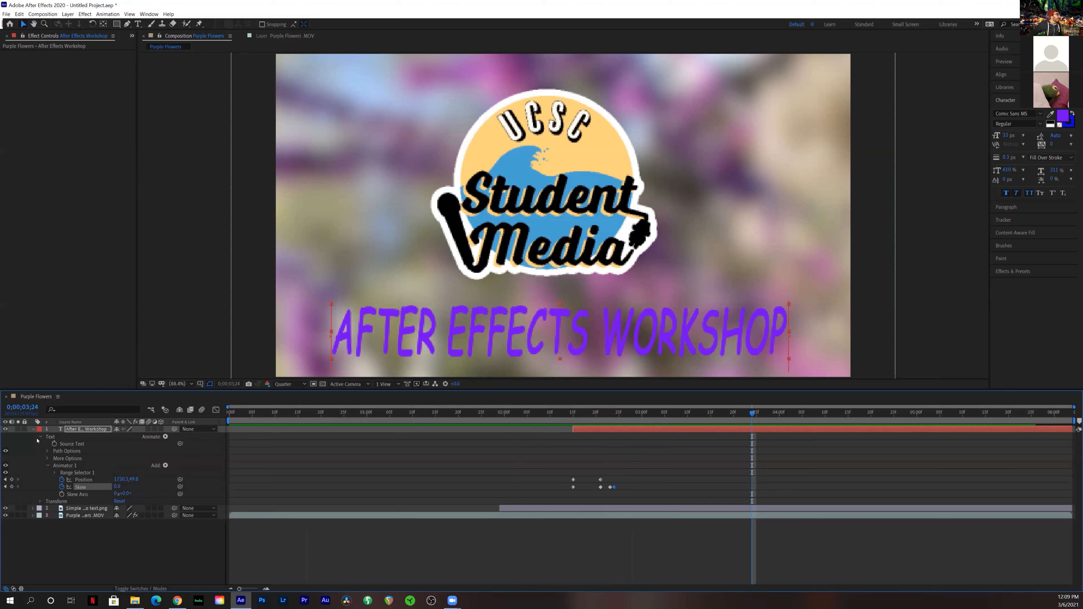
Collapse the title text layer's properties and enable motion blur for that layer and the composition.
click(48, 465)
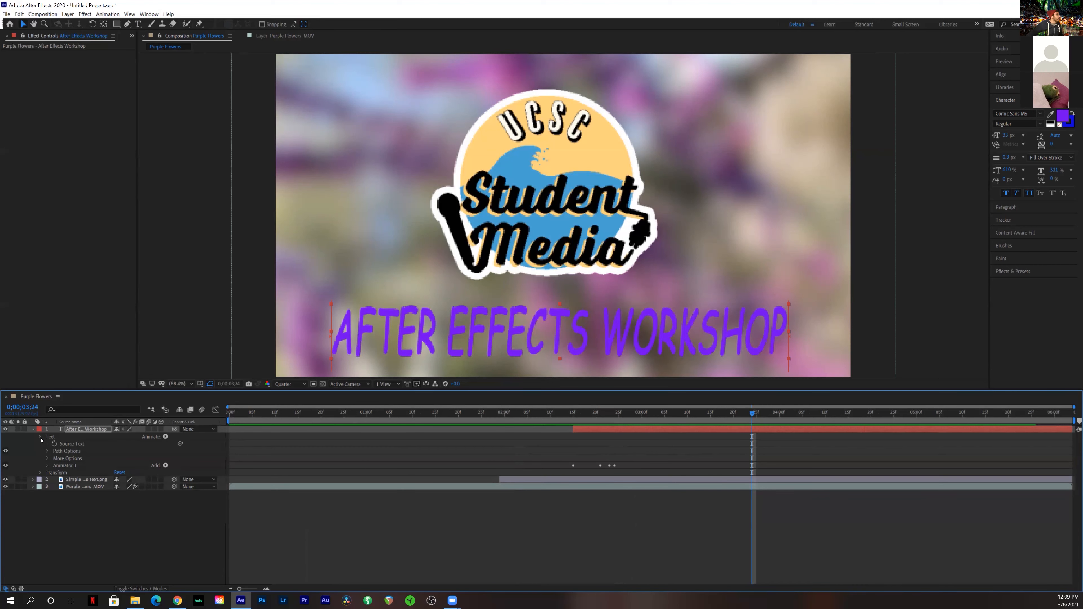
click(41, 437)
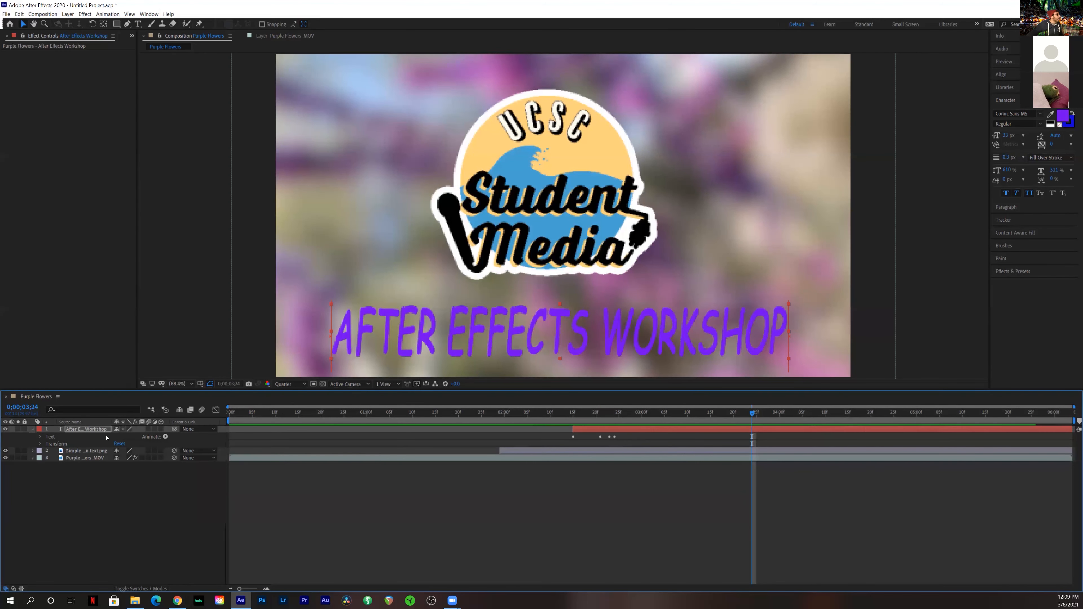
key(ctrl+grave)
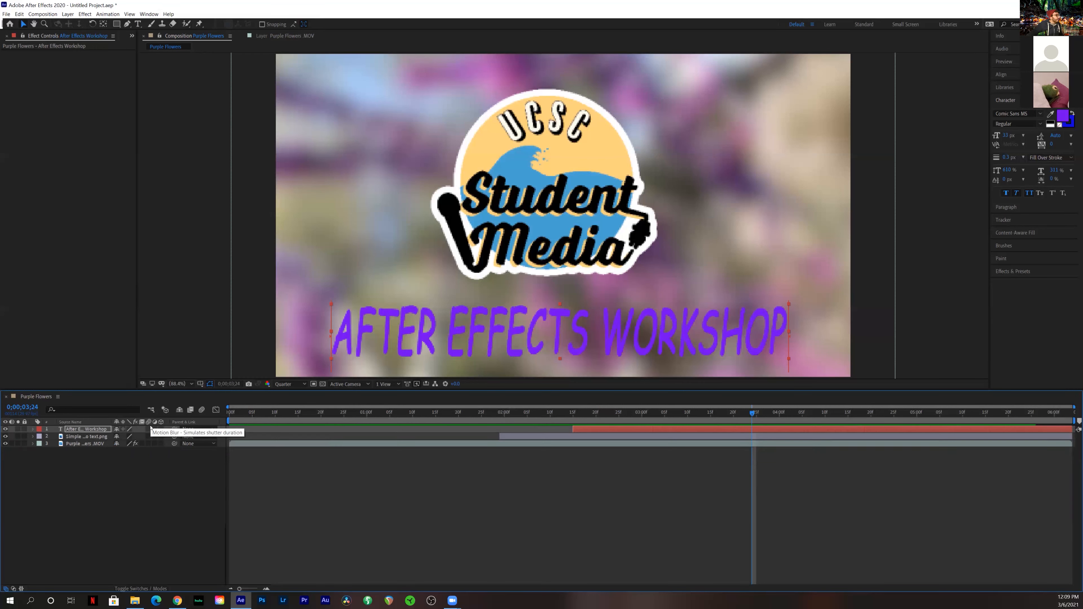
click(149, 428)
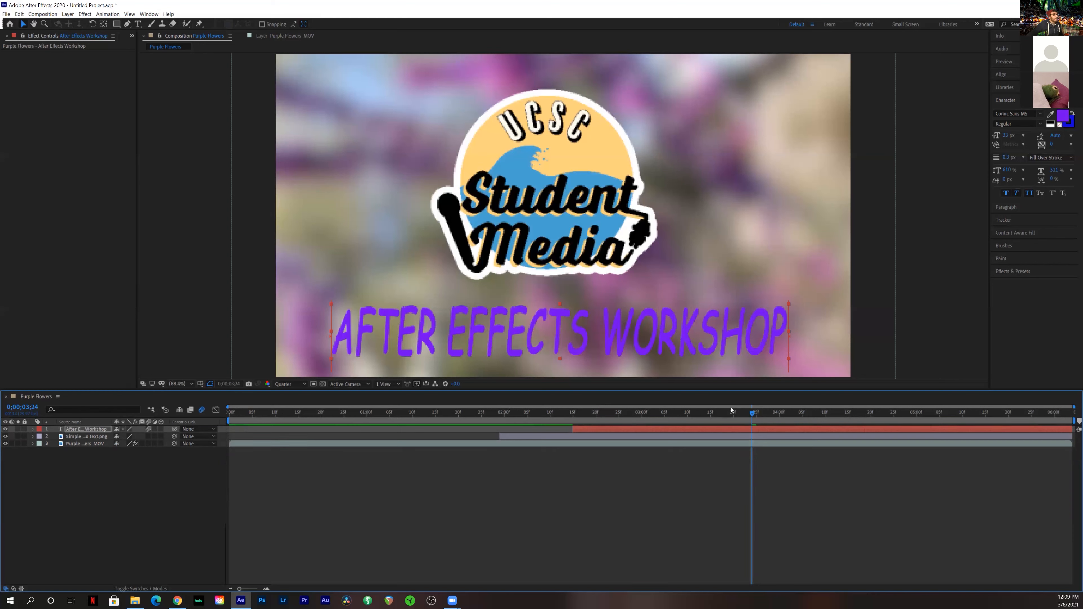
Preview the title's motion-blurred slide-in from before the logo's fade-in, and replay it from 0;00;02;03.
key(space)
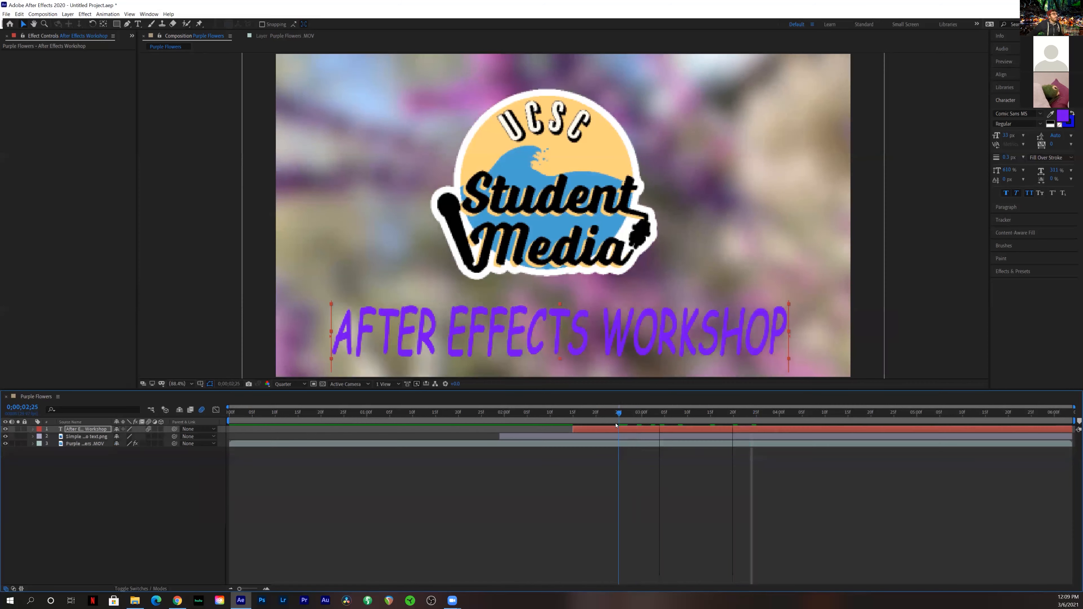
drag(588, 427, 414, 422)
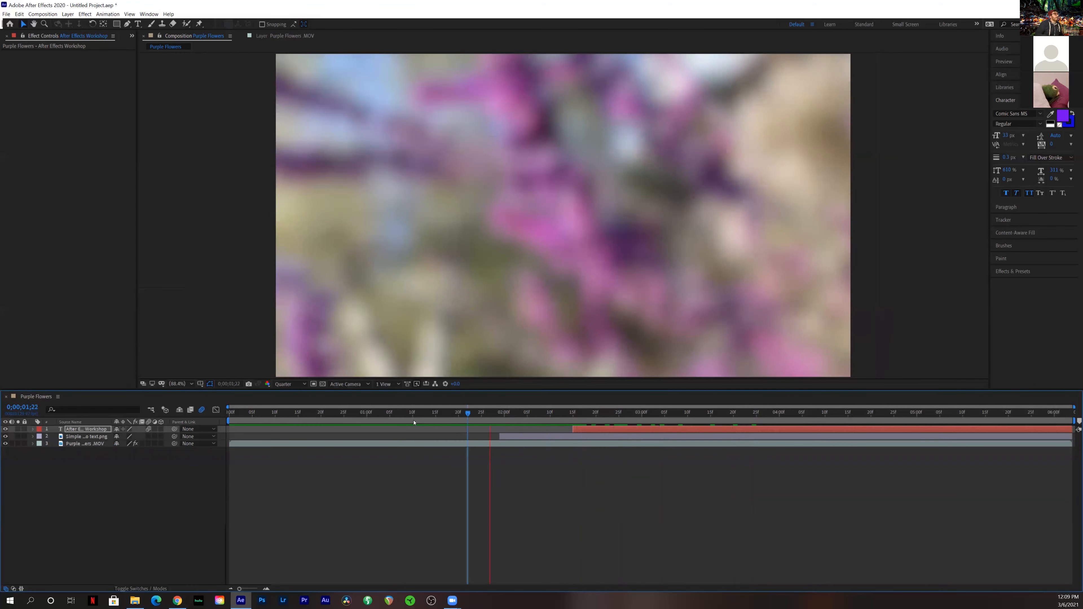
key(space)
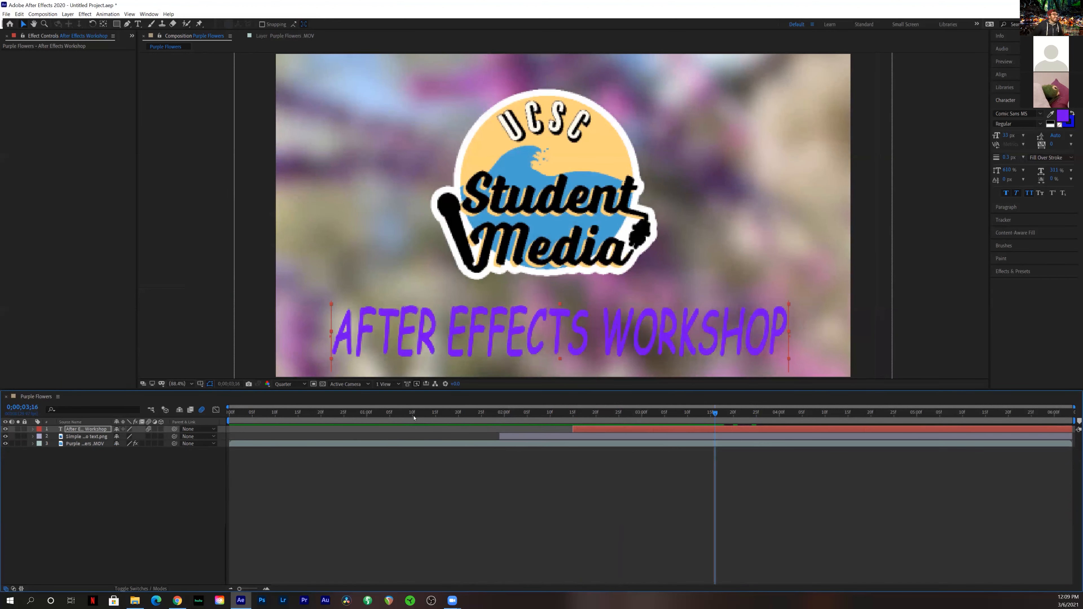
click(520, 417)
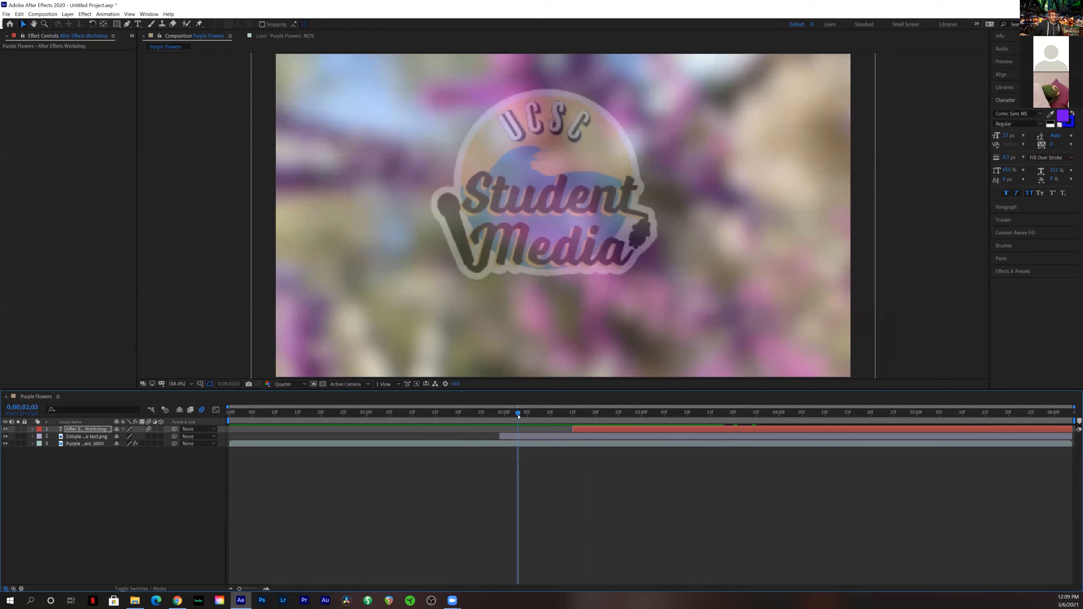
key(space)
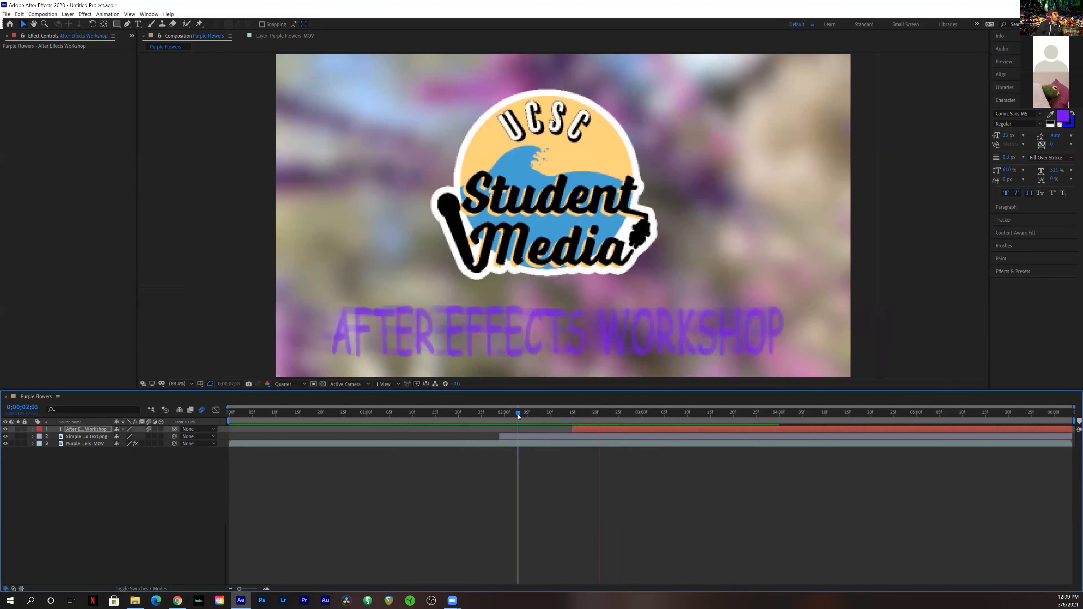
Save the project as After Effects Intro.aep in the Exports folder of After Effects Workshop.
key(ctrl+shift+s)
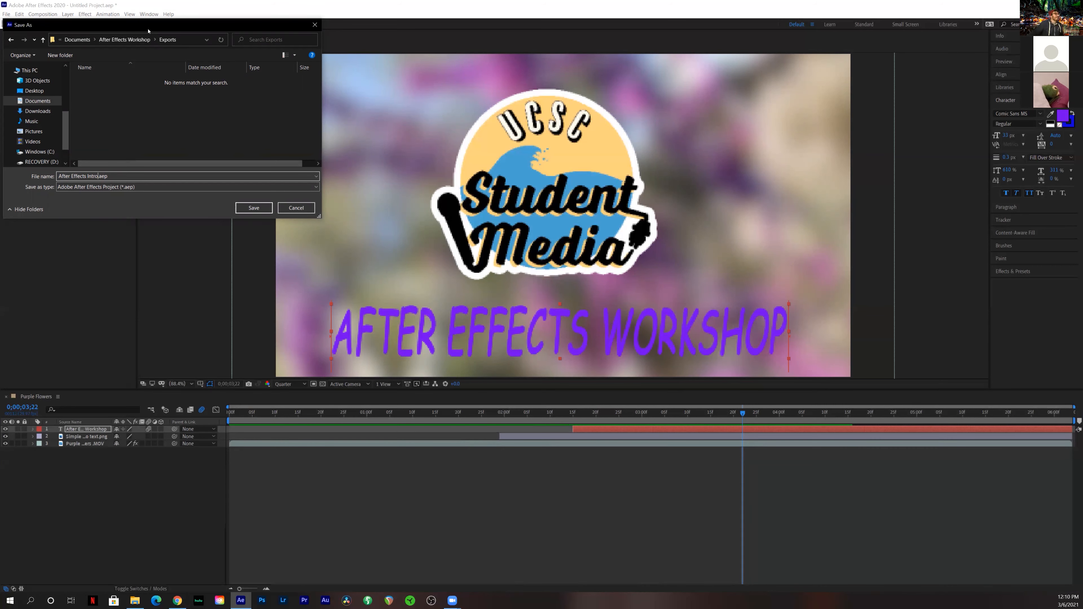
drag(142, 28, 454, 240)
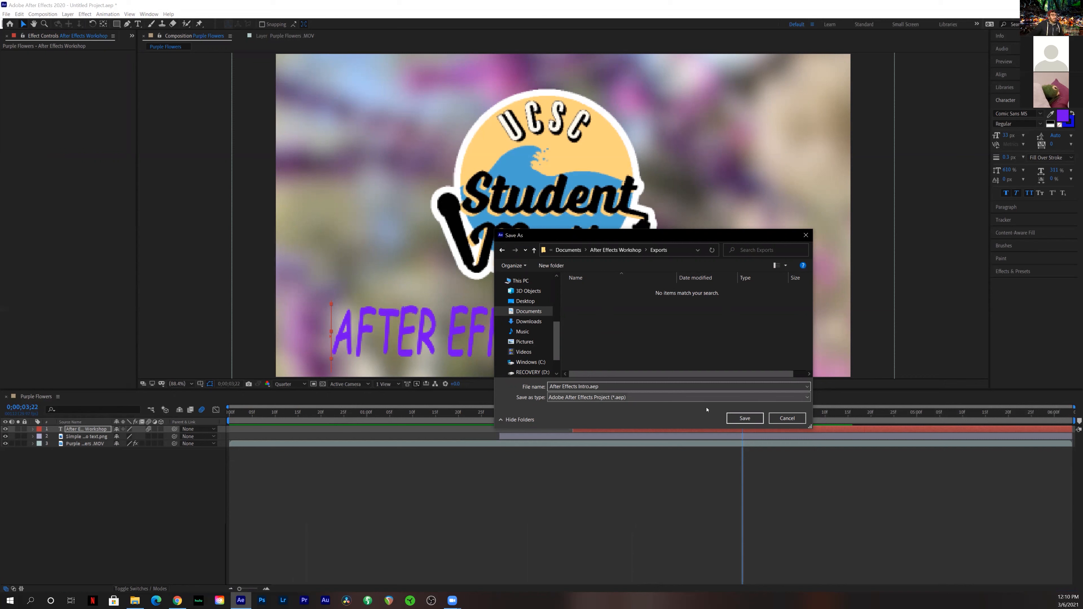
click(745, 418)
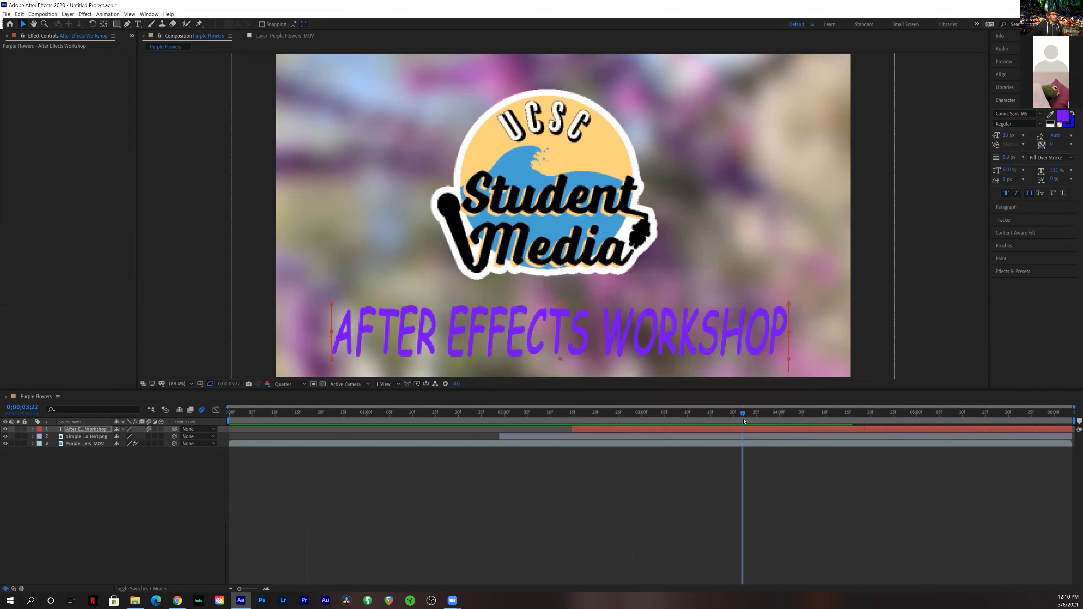
Add the Purple Flowers composition to the Render Queue for export.
drag(743, 420, 422, 413)
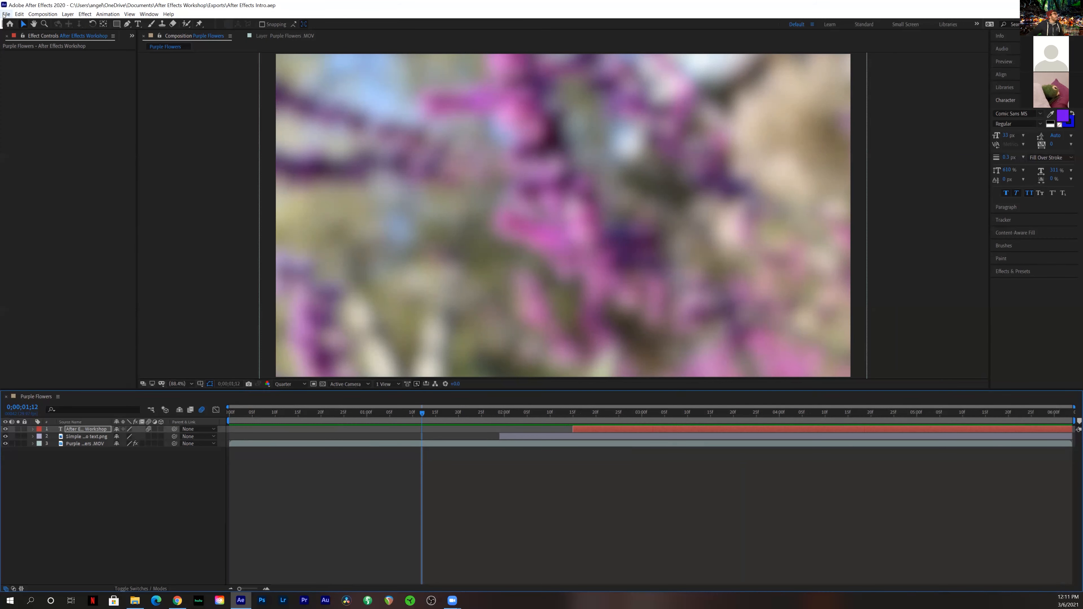
click(5, 14)
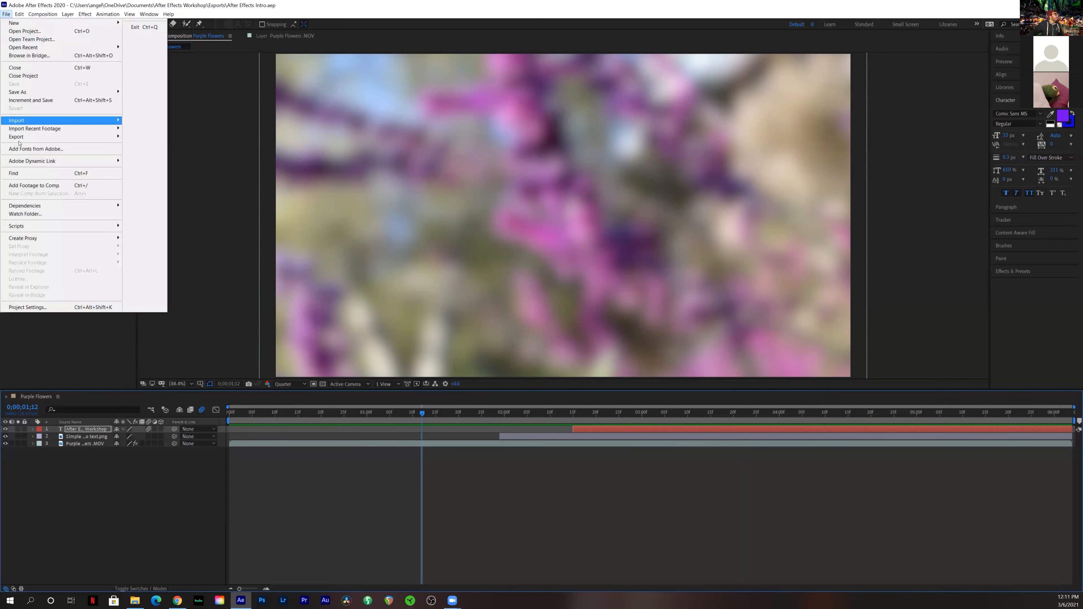
mouse_move(20, 161)
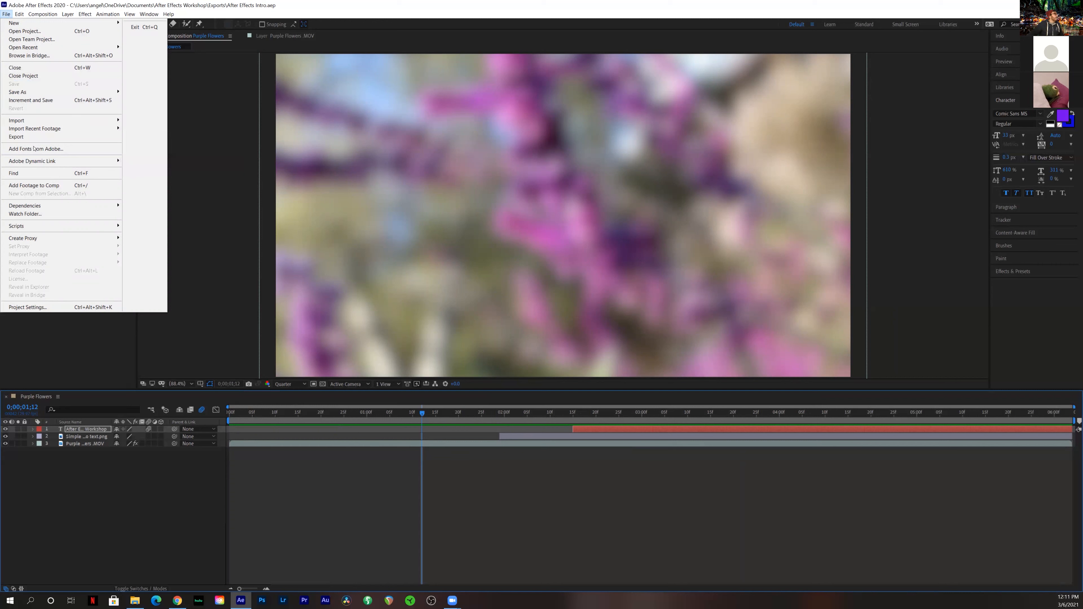
mouse_move(59, 137)
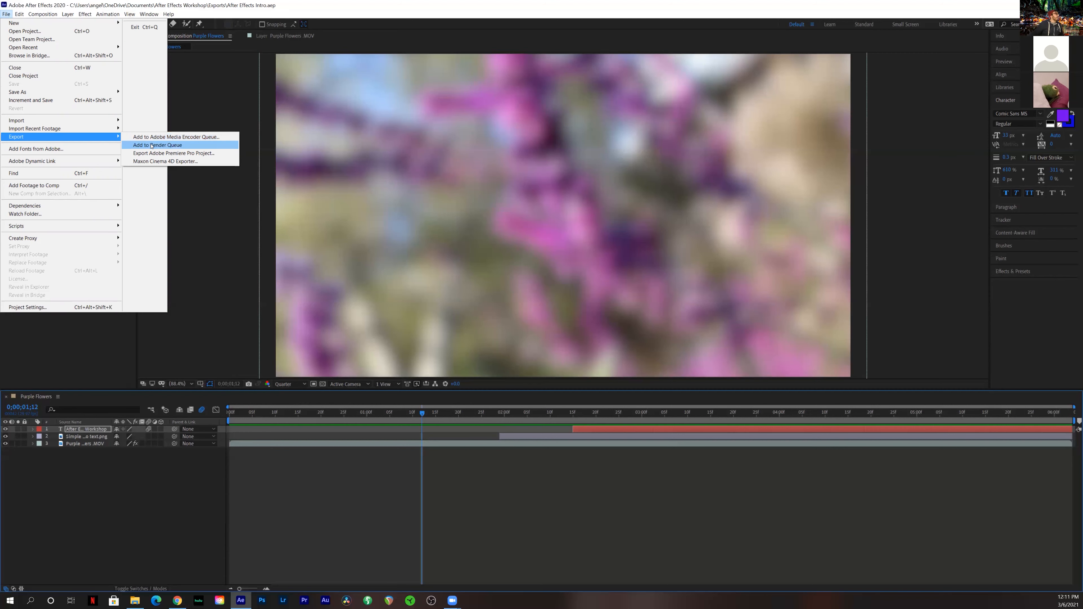
click(152, 145)
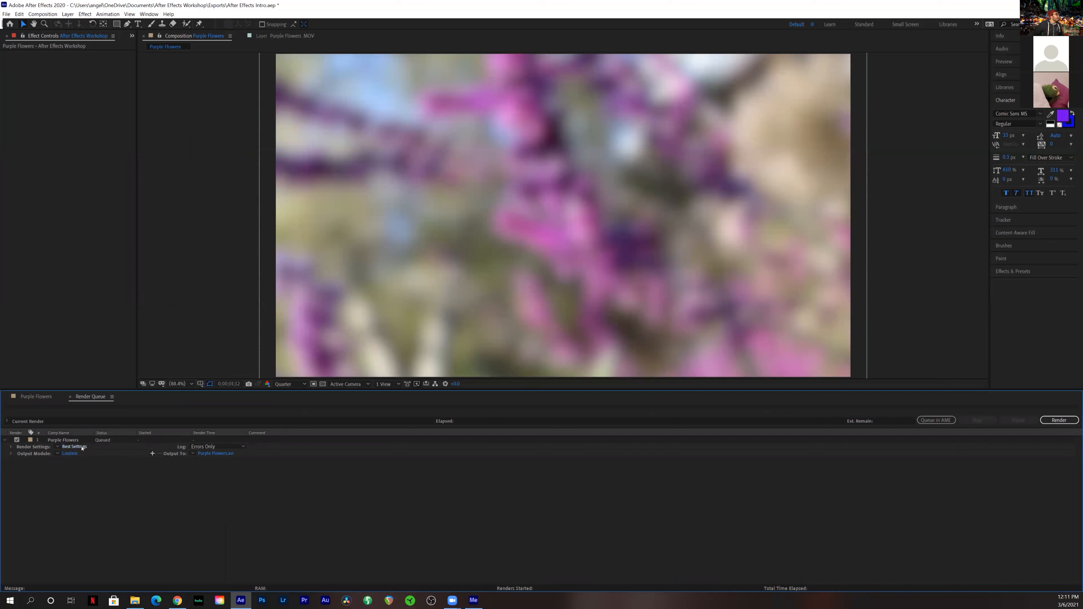
Set the resolution in the Purple Flowers render settings to Current Settings and apply the change.
click(74, 447)
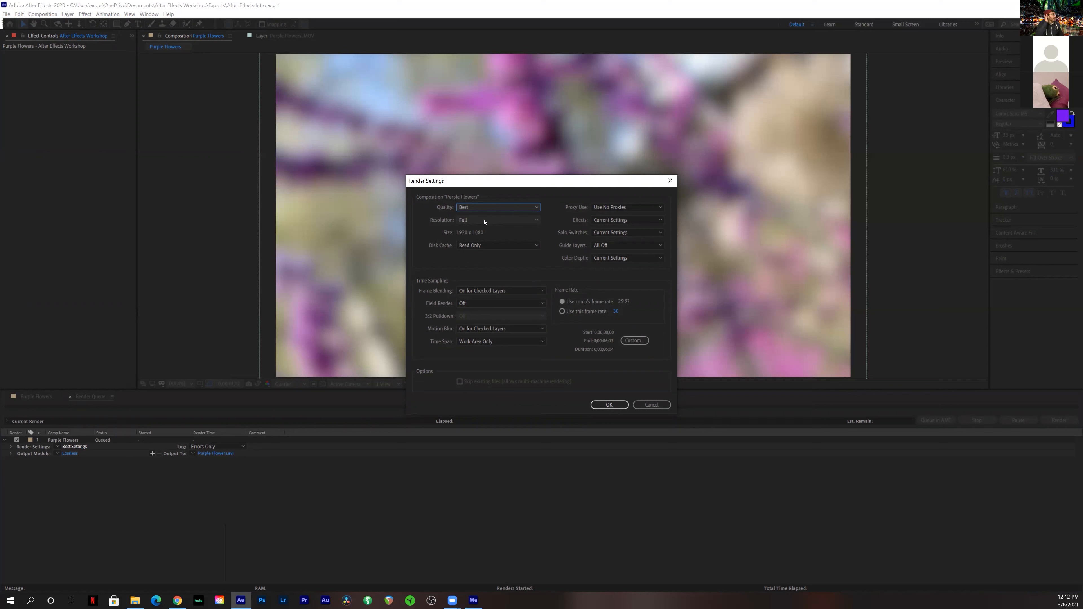
click(485, 221)
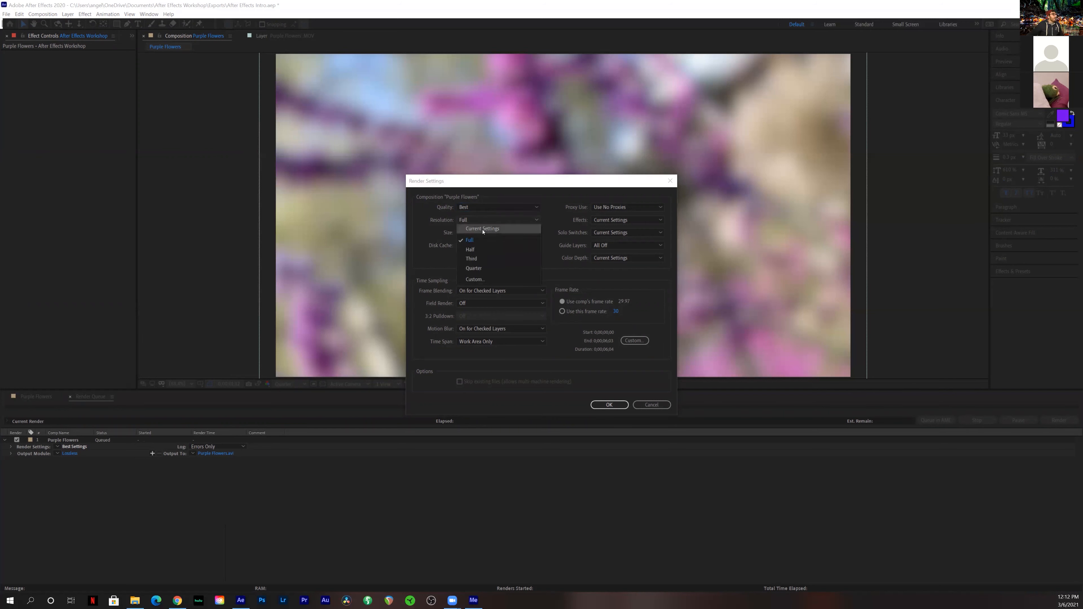
click(484, 230)
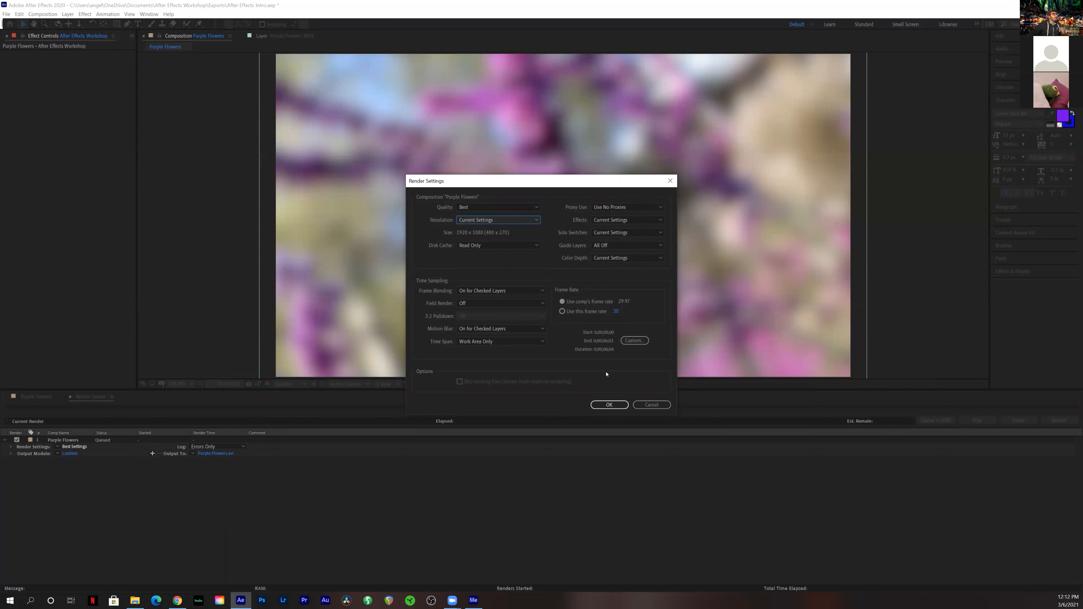
click(610, 405)
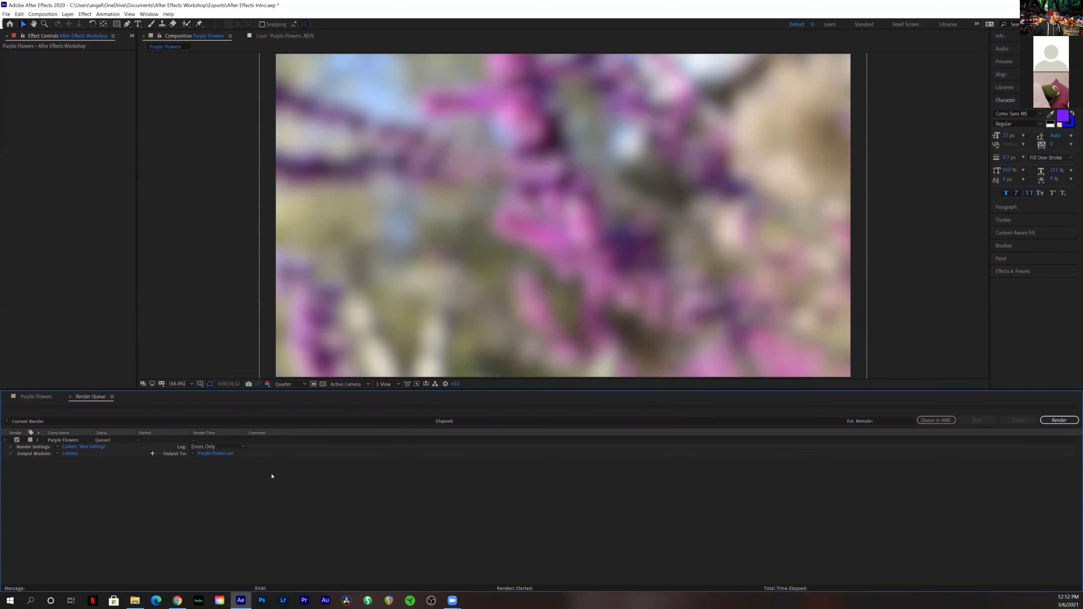
Choose AVI as the output module format for the queued Purple Flowers render and accept the settings.
click(72, 454)
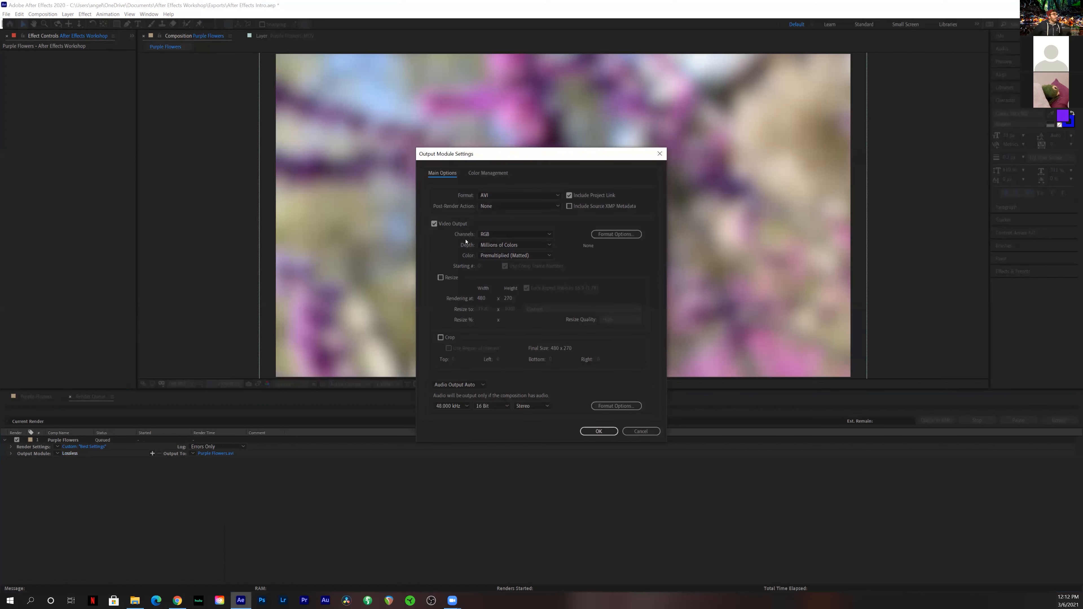
click(518, 196)
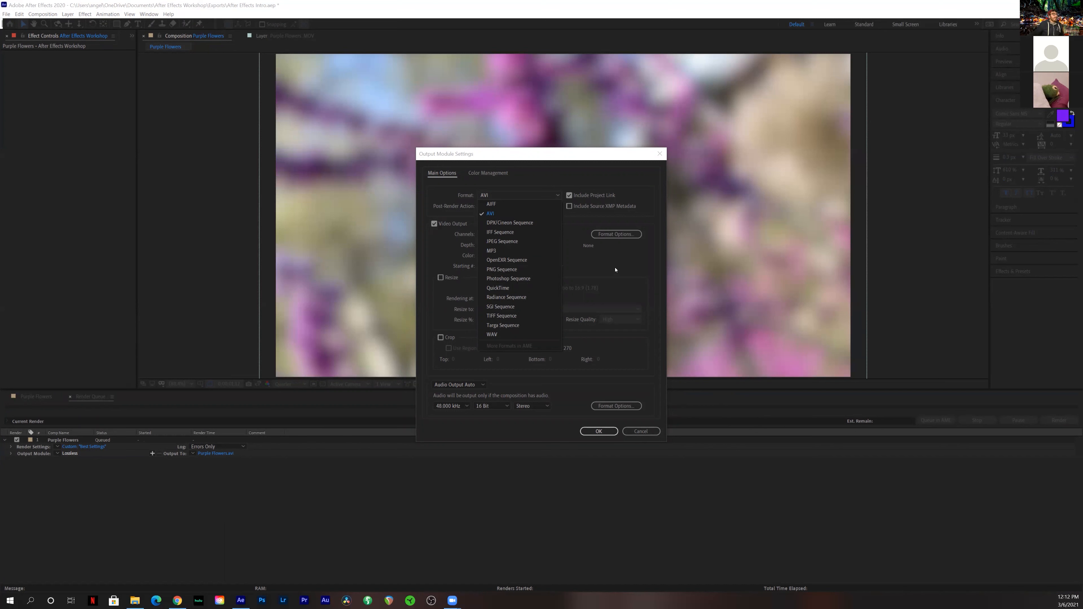
click(493, 213)
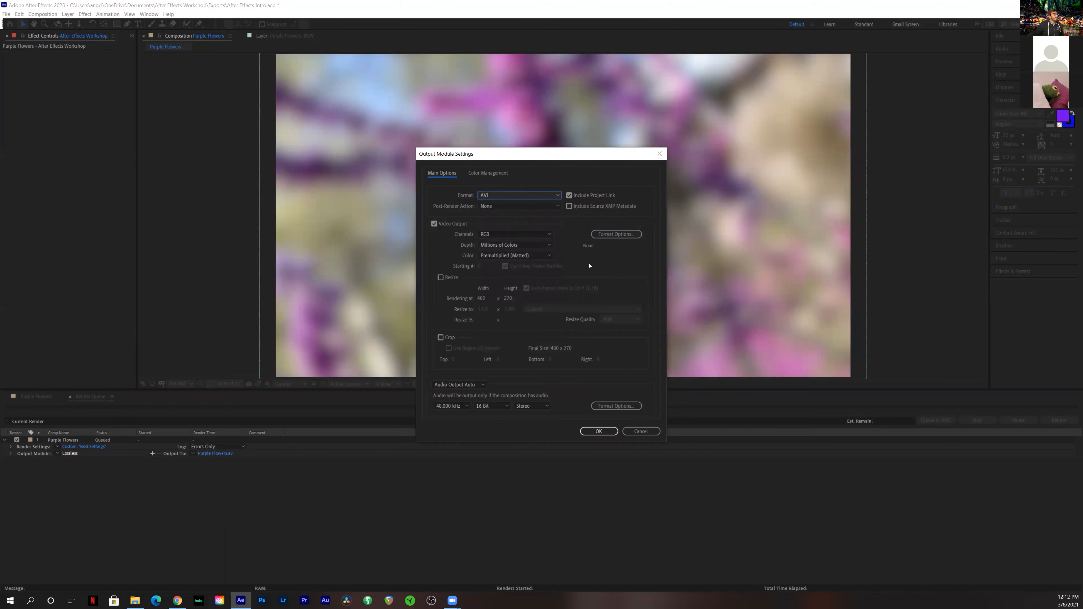
click(601, 432)
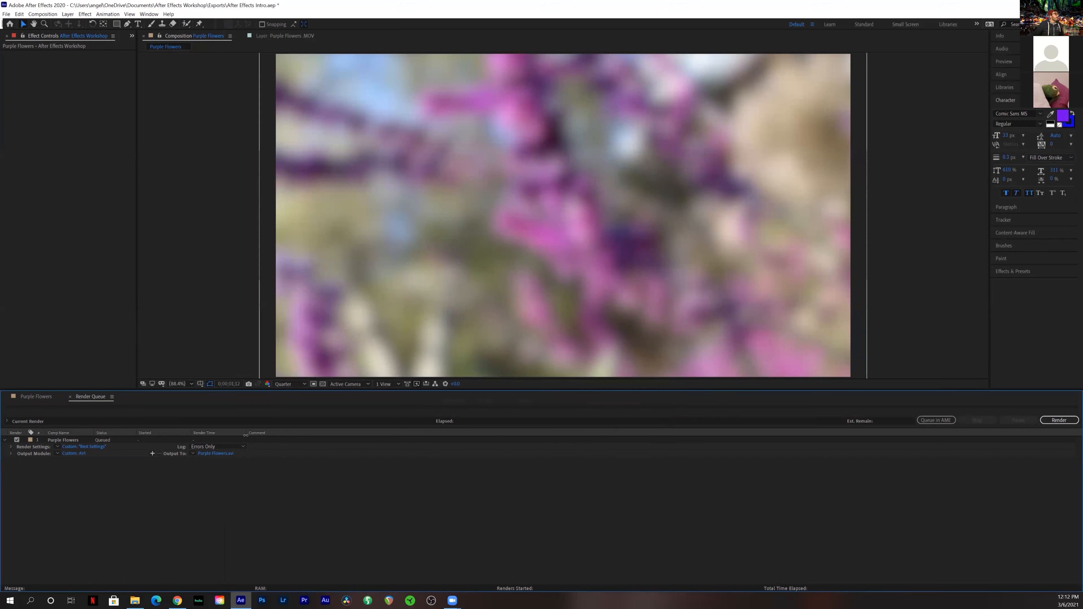
Name the Purple Flowers render's output movie After Effects Workshop Intro.avi.
click(223, 455)
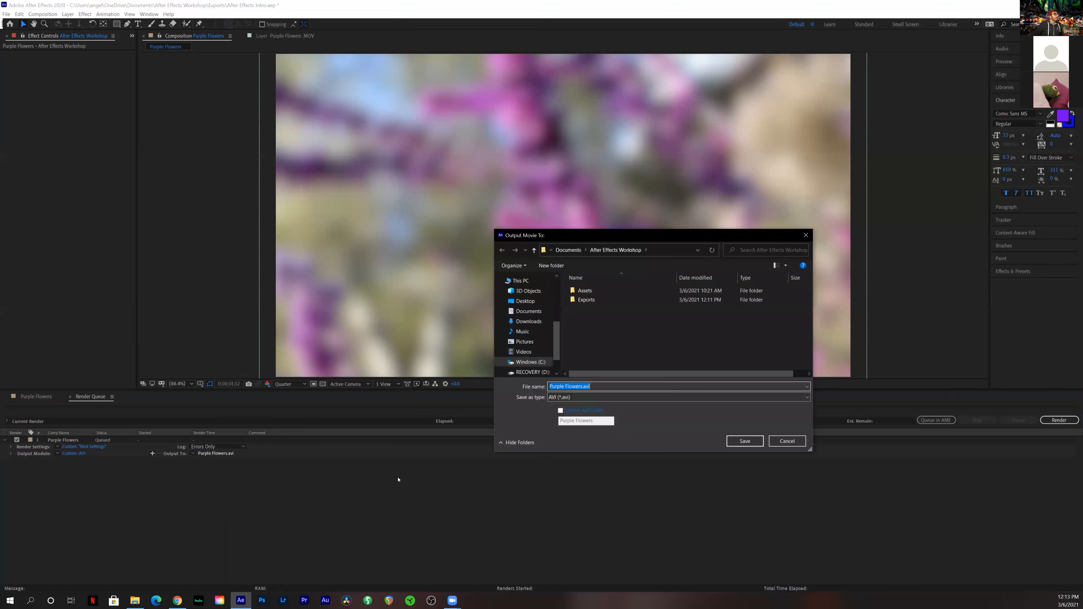
click(583, 385)
key(BackSpace)
key(BackSpace)
key(BackSpace)
key(BackSpace)
key(BackSpace)
key(BackSpace)
key(BackSpace)
key(BackSpace)
key(BackSpace)
key(BackSpace)
key(BackSpace)
key(BackSpace)
key(BackSpace)
key(BackSpace)
text(After Ef)
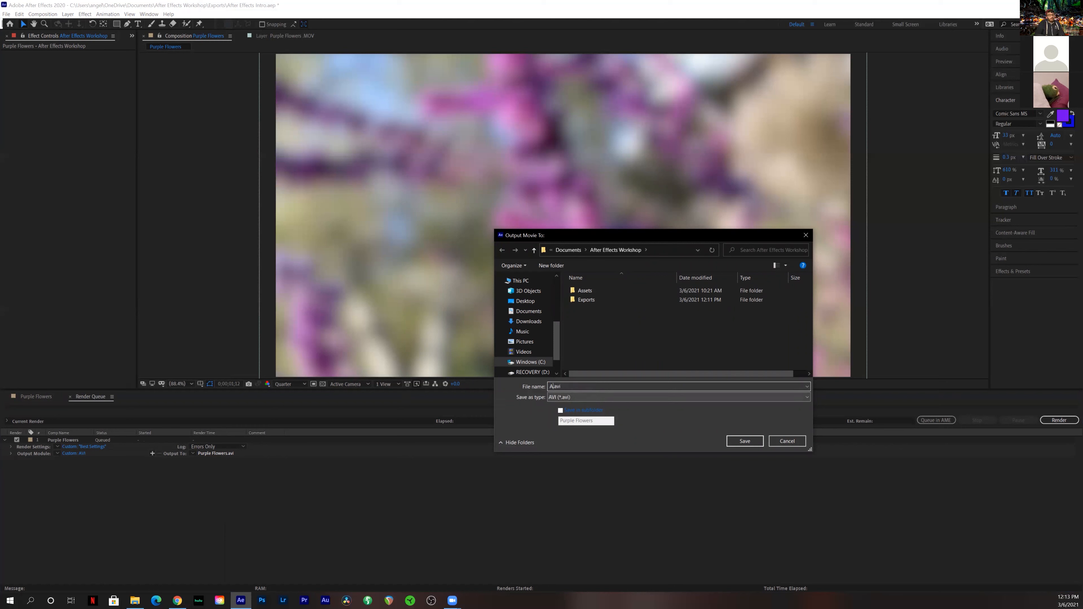
text(fects Workshop Intro)
Set the Exports folder as the output movie's destination and start rendering the queued composition.
click(616, 300)
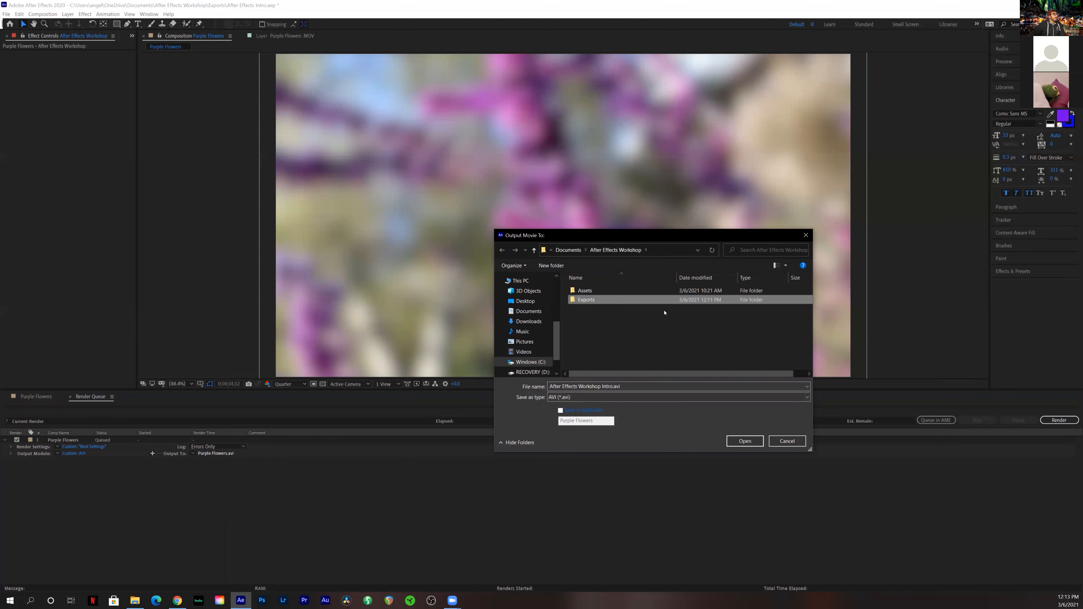
double_click(622, 302)
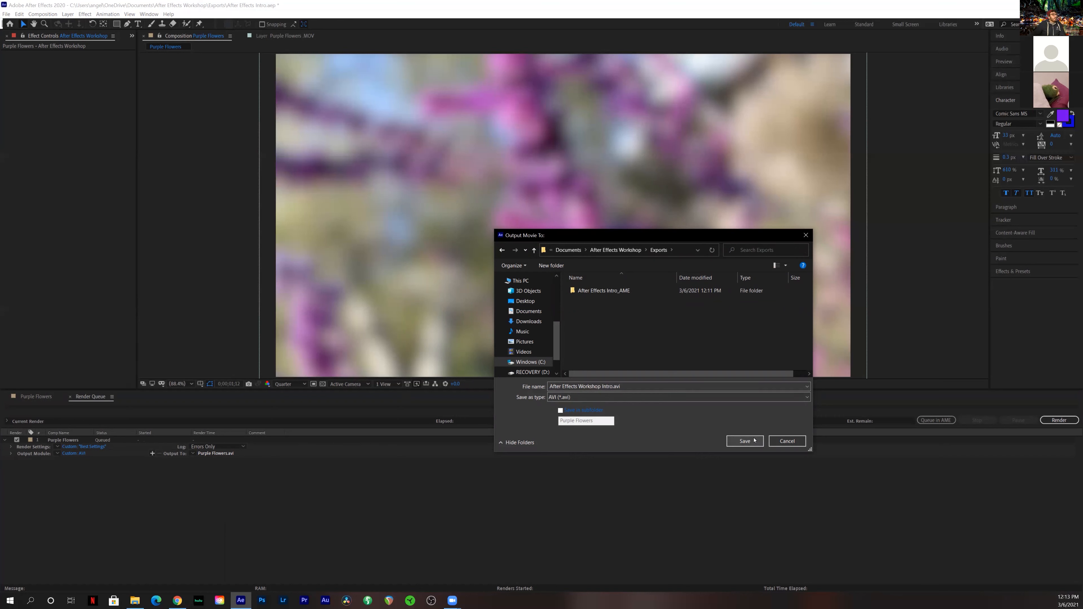
click(745, 441)
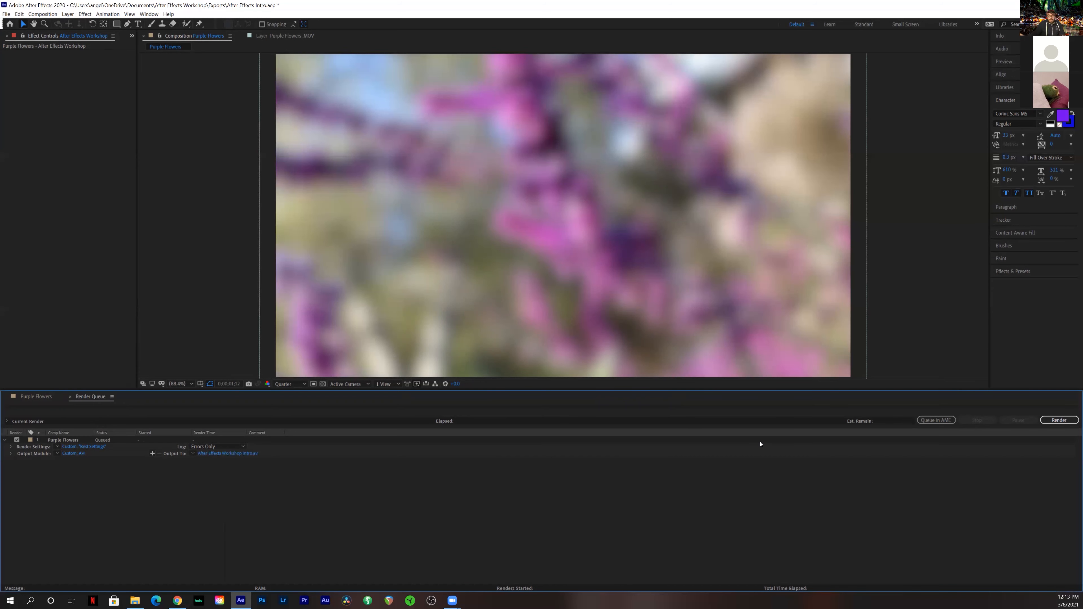
click(1058, 421)
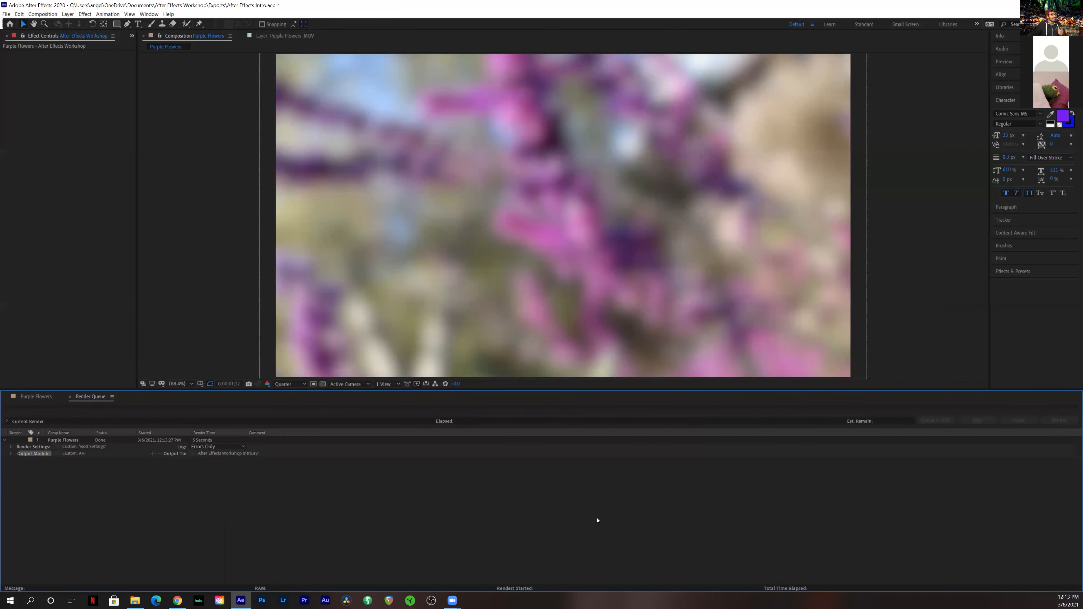
Open After Effects Workshop Intro.avi from the Exports folder in File Explorer, play it through and close the player.
click(144, 602)
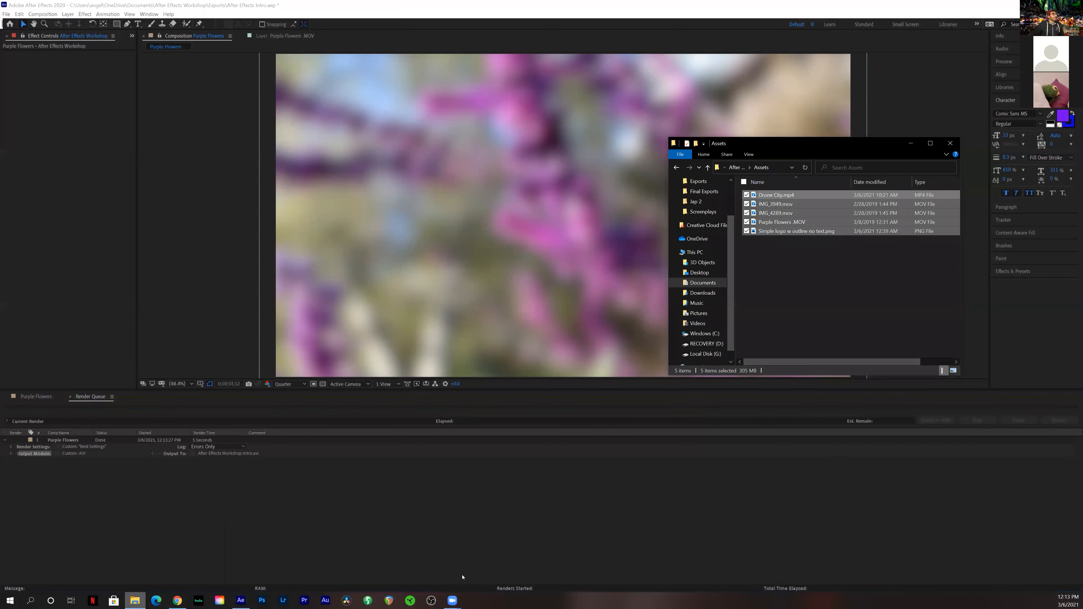
click(772, 301)
click(737, 168)
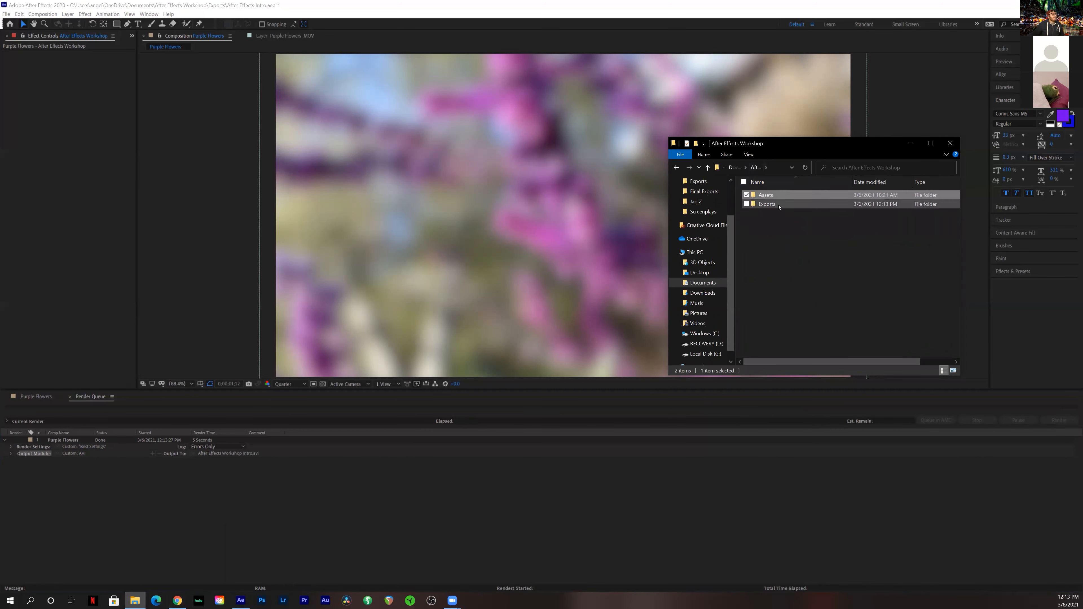
double_click(779, 204)
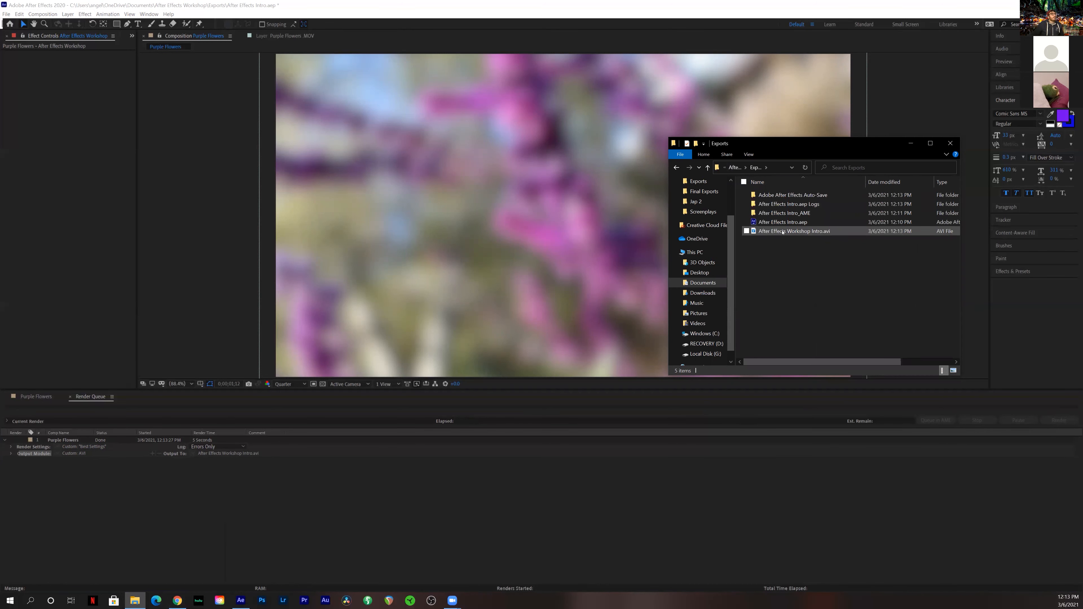
double_click(782, 232)
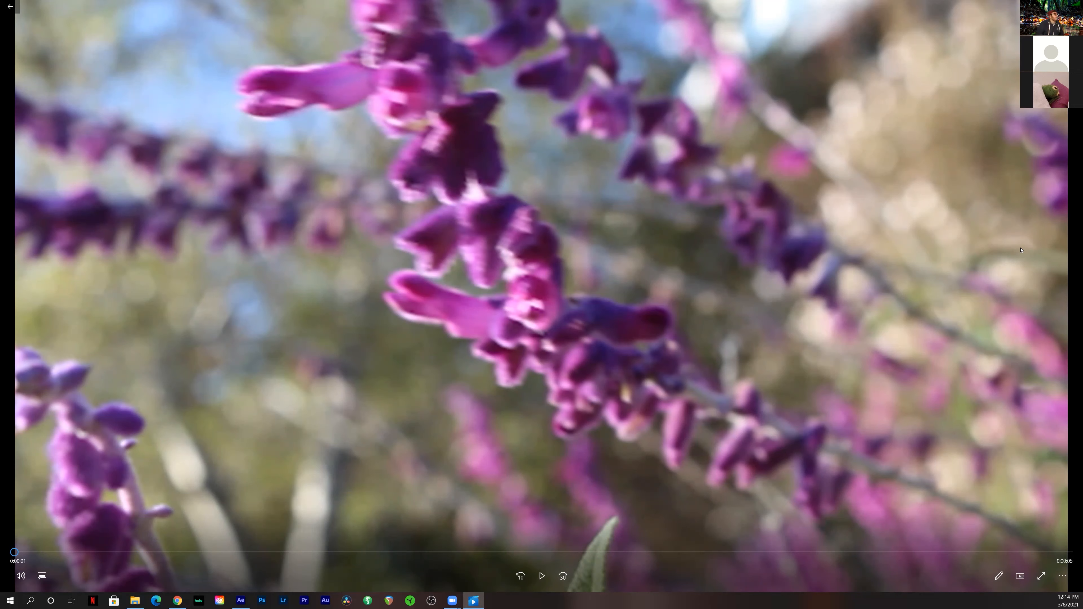
key(space)
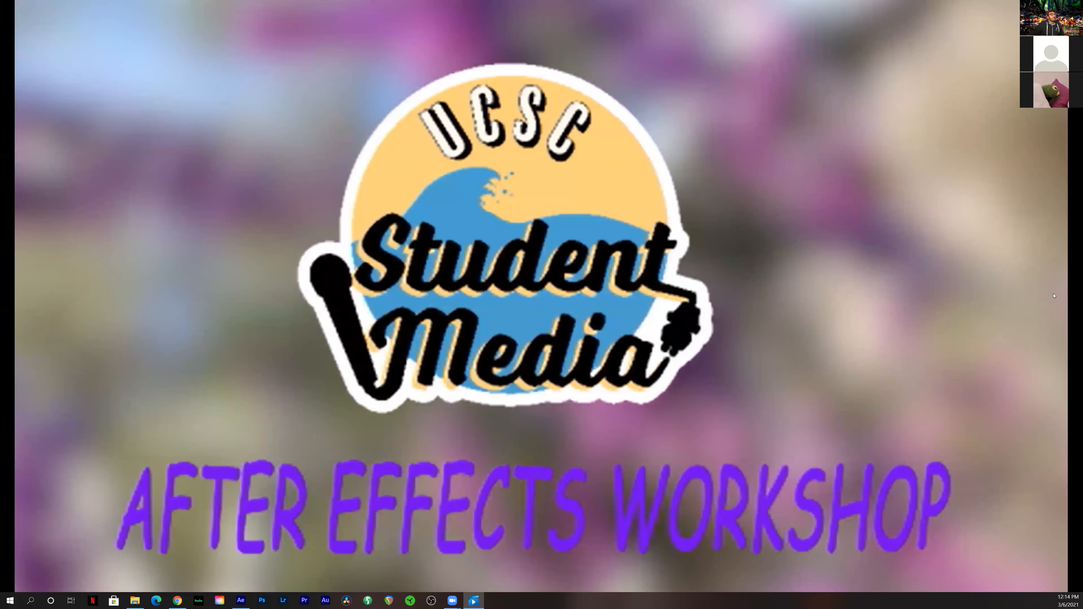
key(alt+F4)
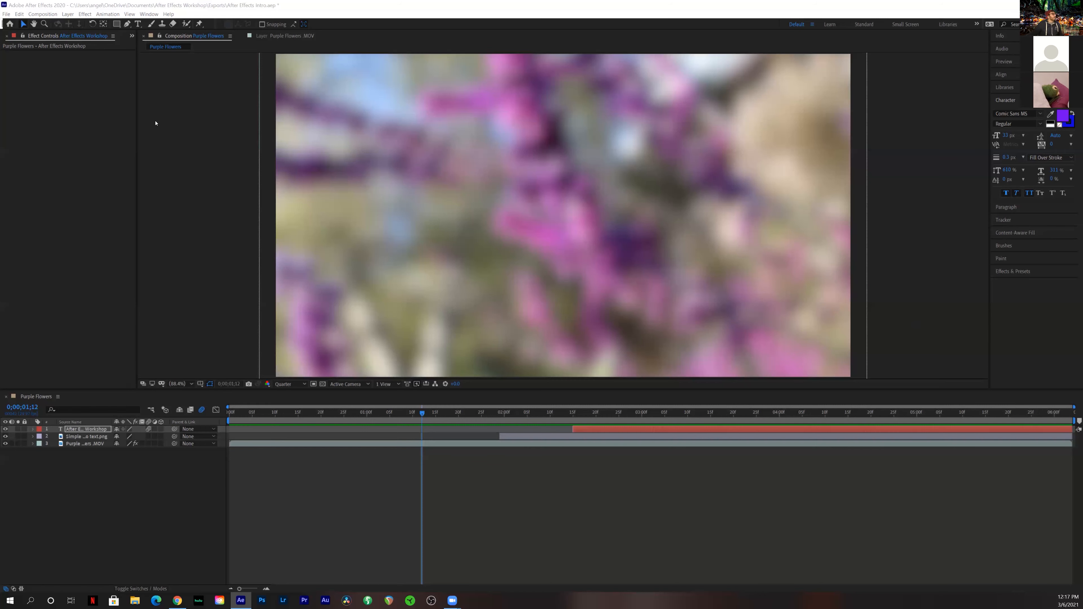
Create a new composition from the Drone City.mp4 footage in the project.
click(144, 36)
click(36, 145)
click(31, 154)
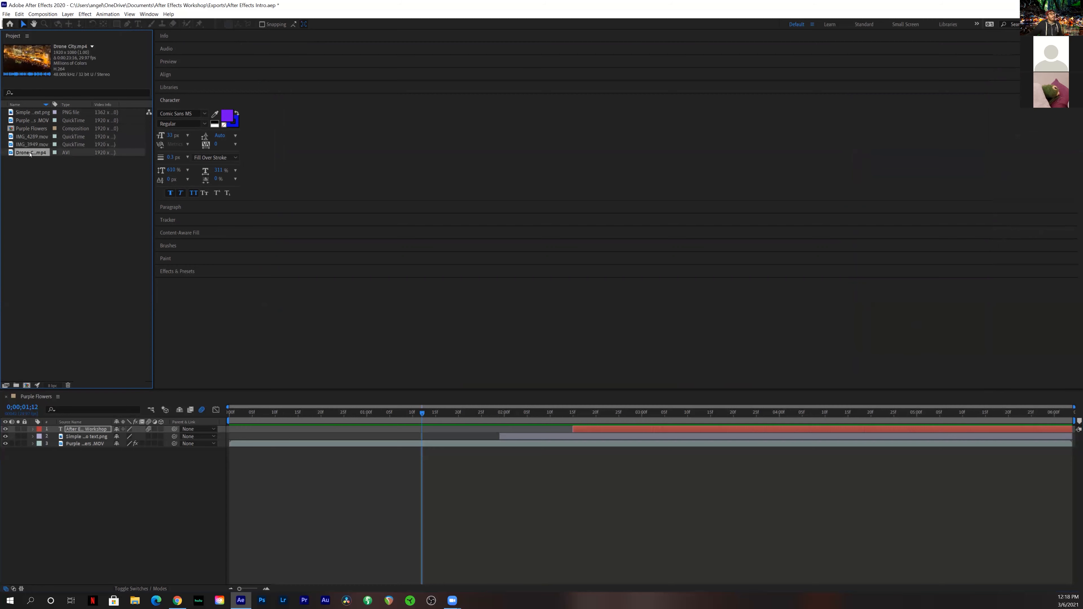
drag(30, 154, 32, 388)
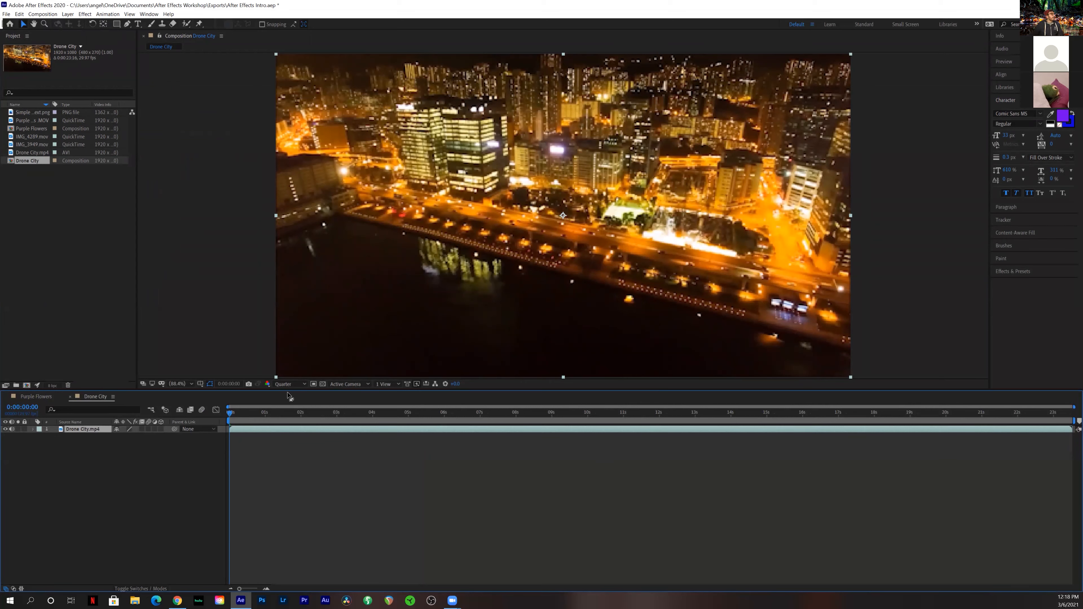
Preview the Drone City footage, trim the layer's beginning to 0:00:09:01 and slide the remaining clip to the composition's start.
click(298, 383)
key(space)
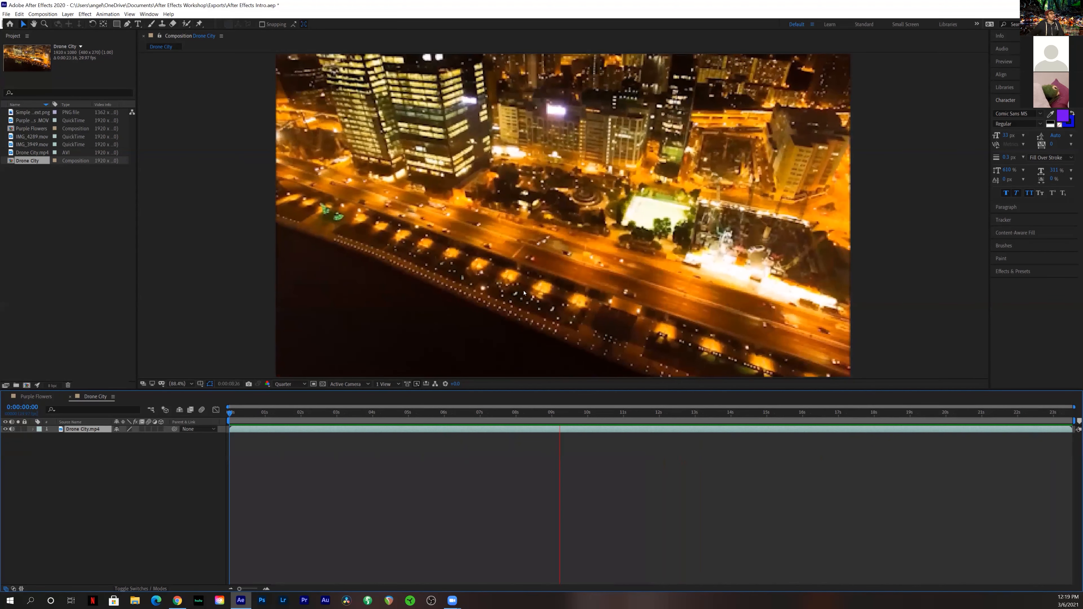
key(space)
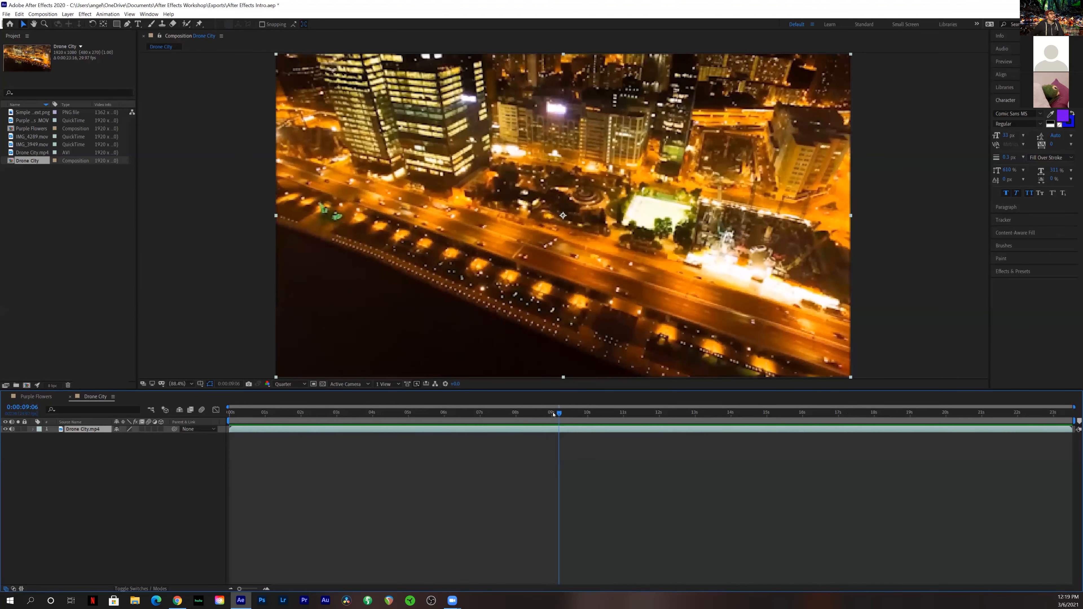
drag(559, 413, 553, 412)
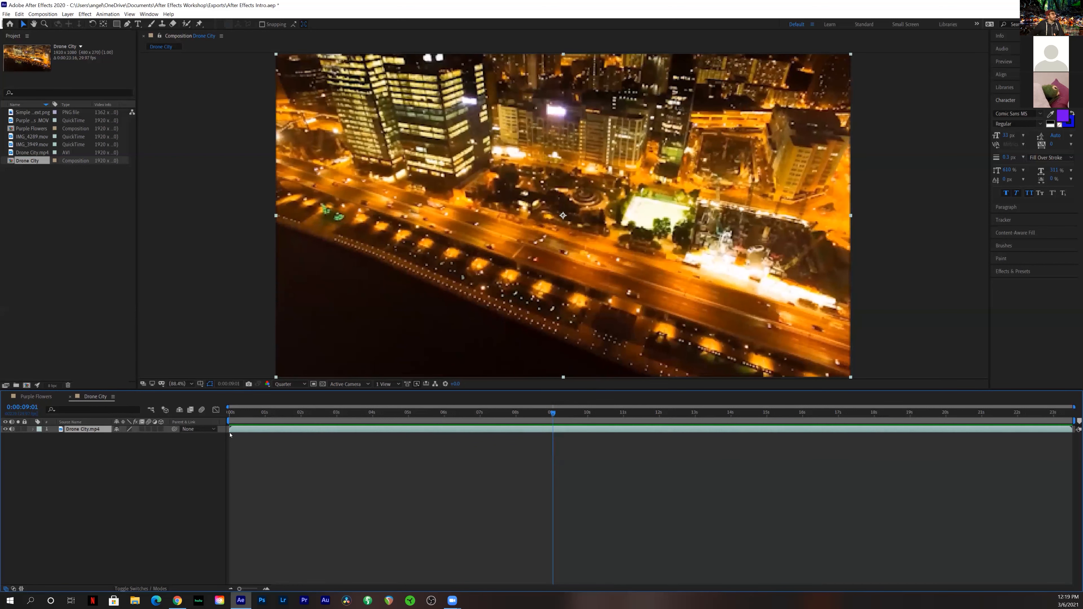
drag(230, 428, 550, 442)
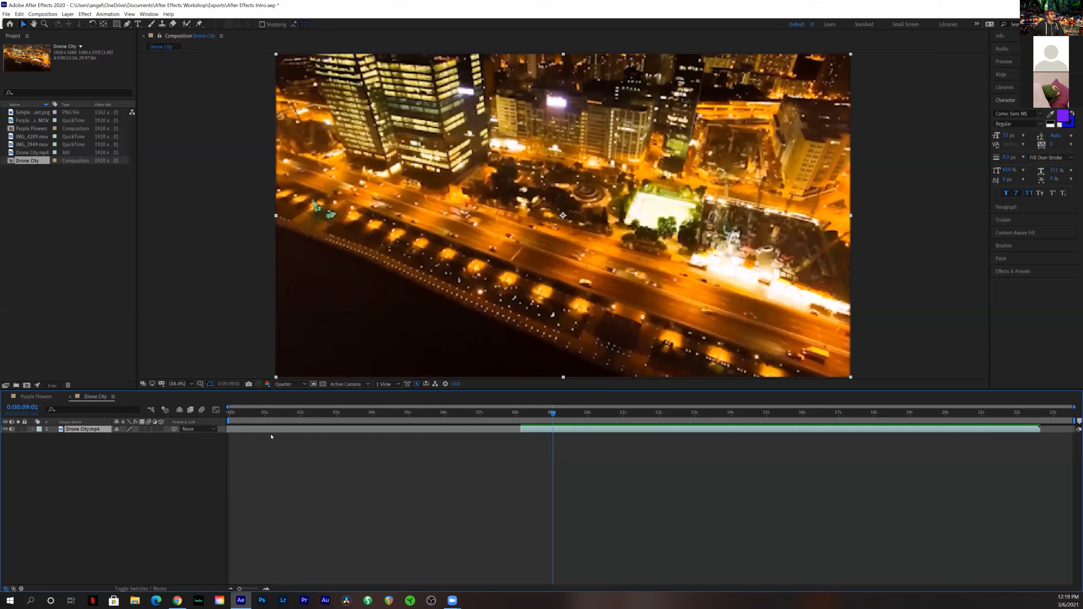
key(alt+Home)
drag(292, 435, 280, 436)
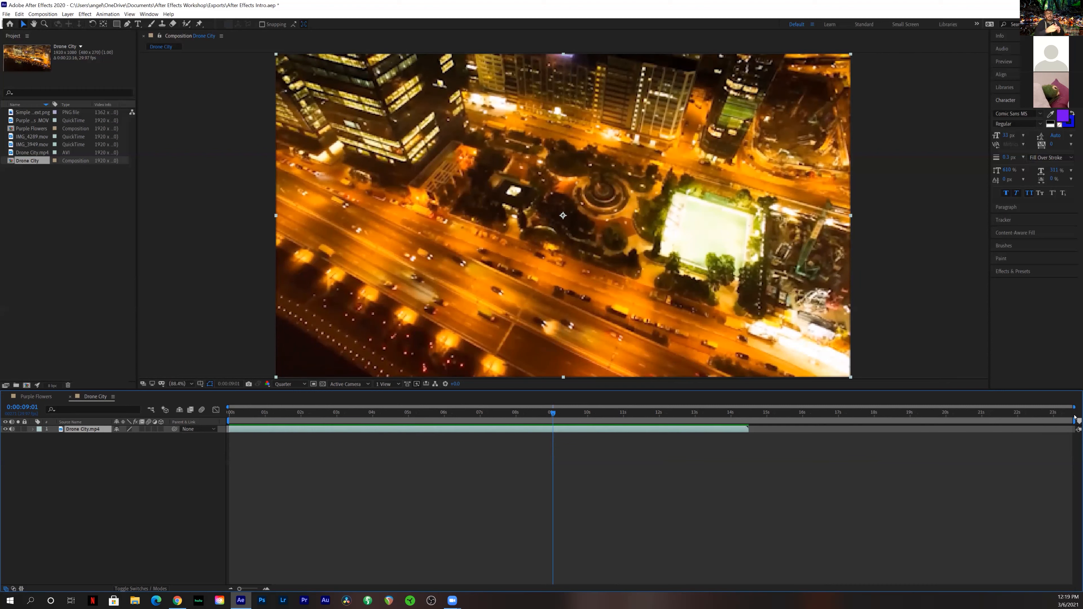
Shorten the work area to the end of the Drone City.mp4 layer and trim the composition to it.
drag(1074, 420, 752, 420)
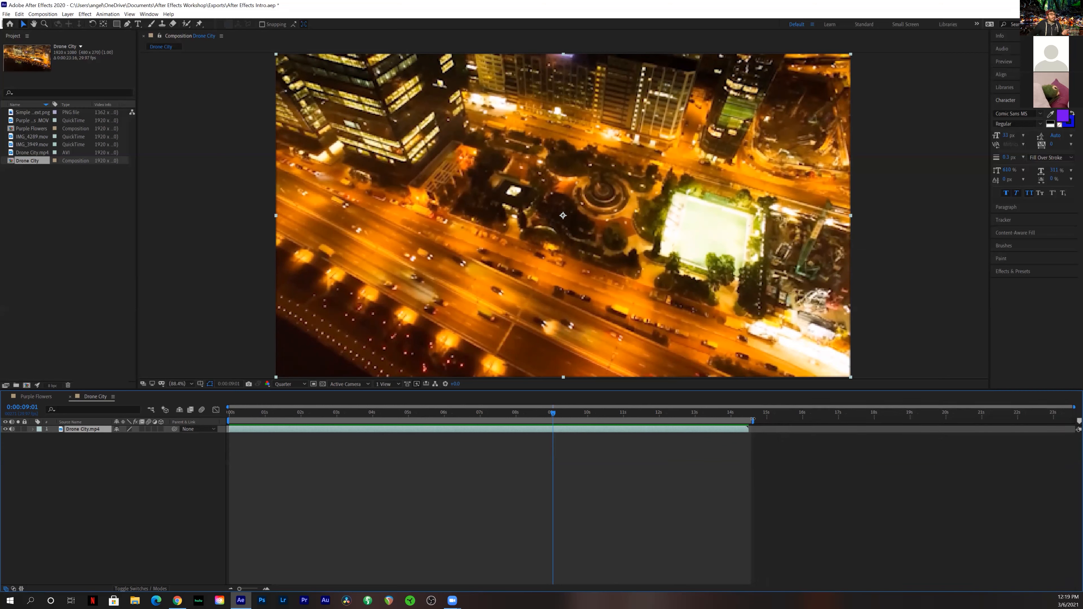
click(35, 15)
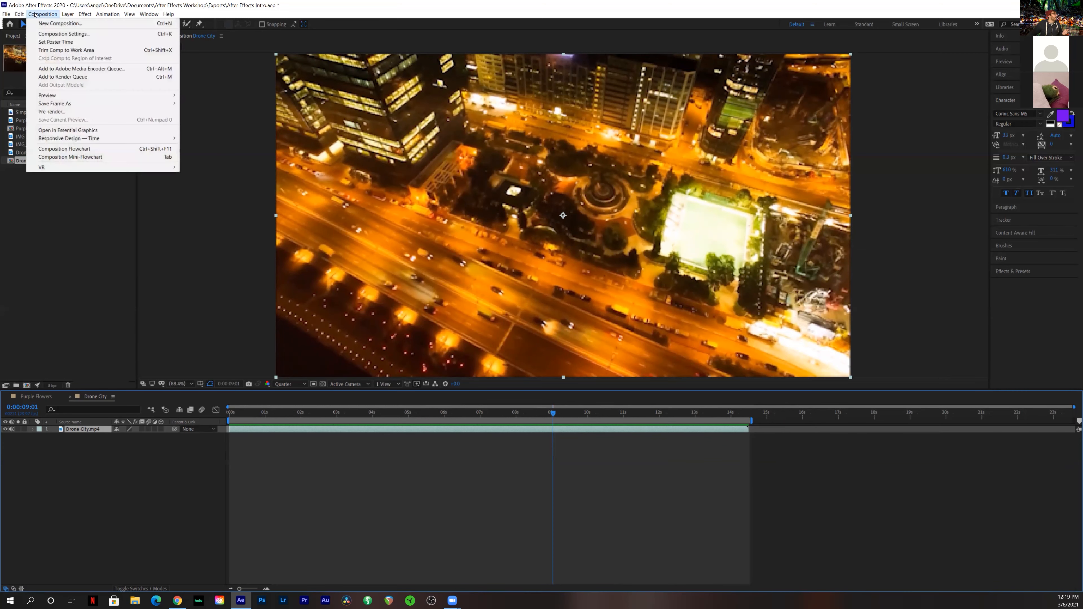
click(72, 52)
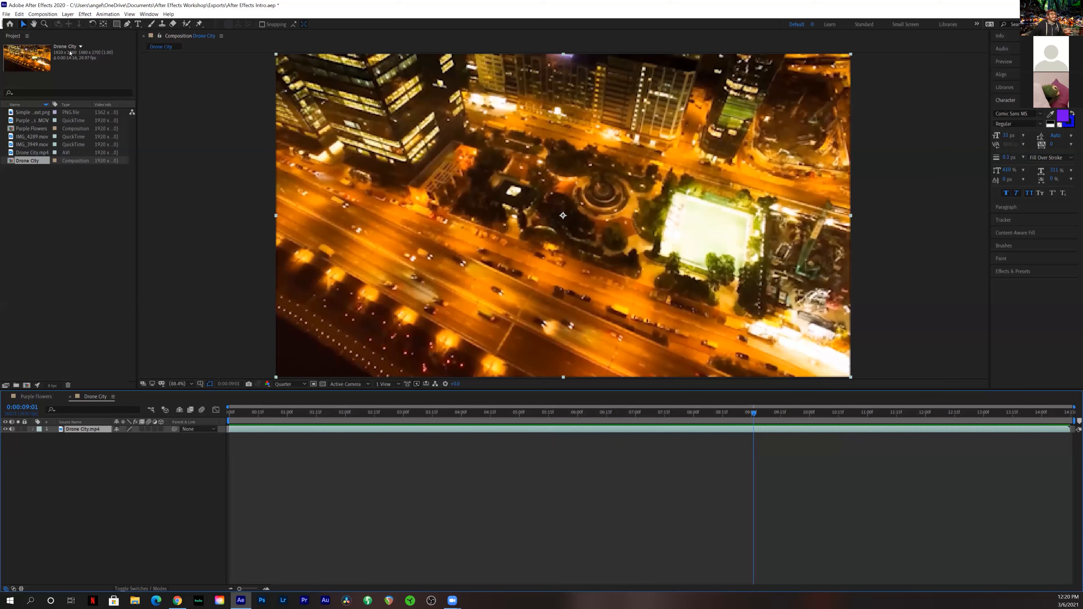
Play and scrub through the trimmed Drone City composition to review the drone shot, and return to the first frame.
drag(373, 416, 290, 420)
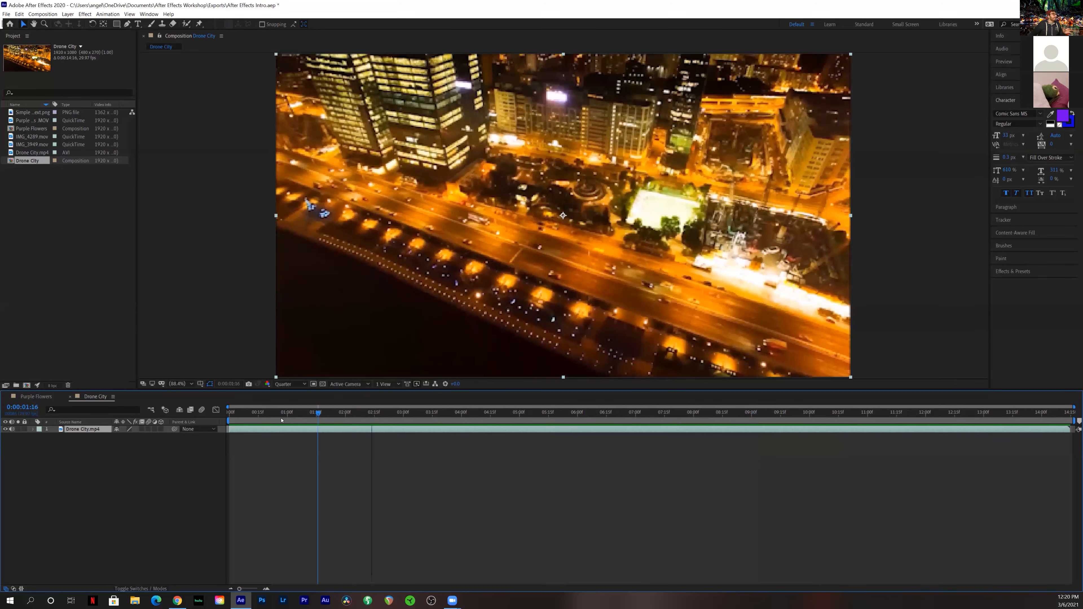
click(282, 420)
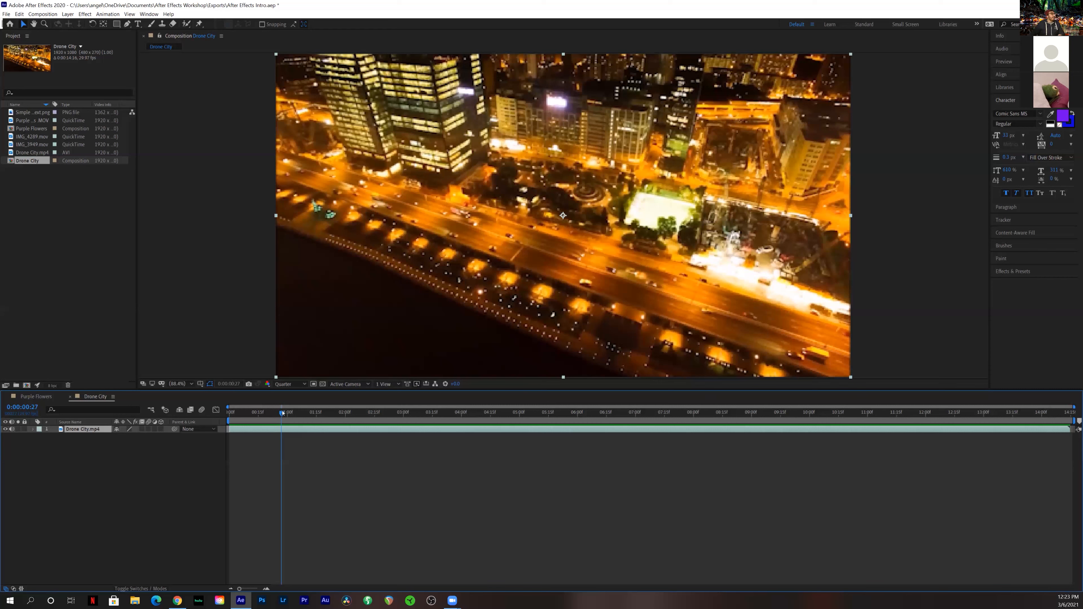
key(space)
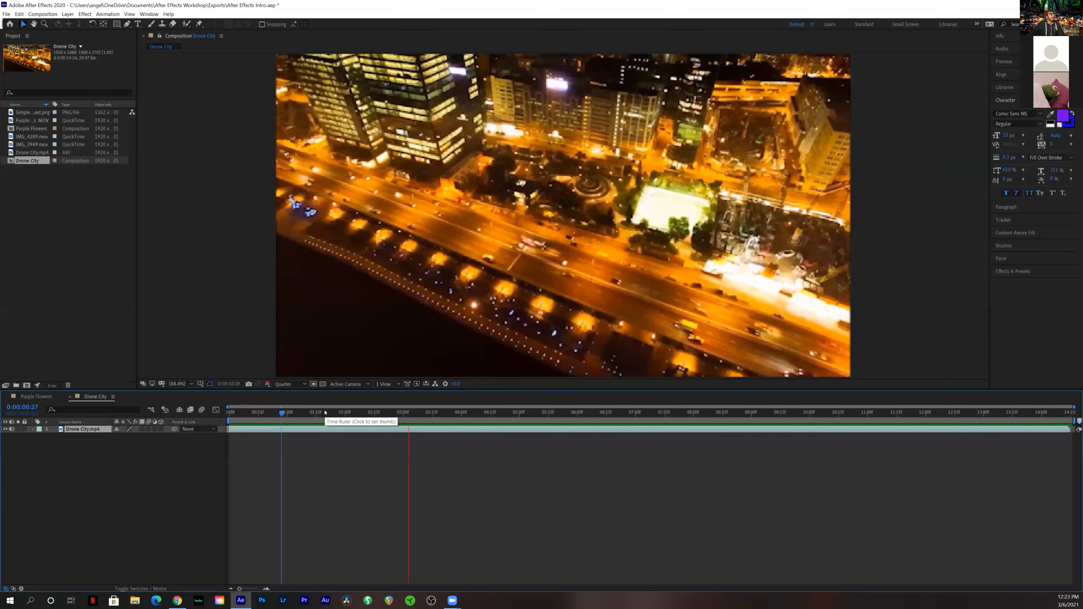
key(space)
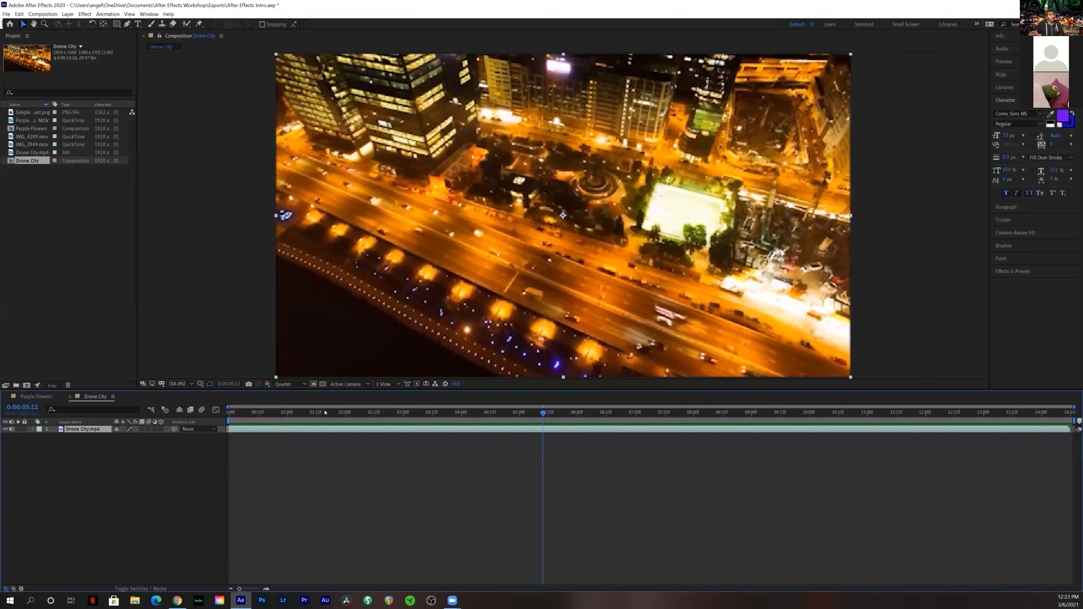
key(space)
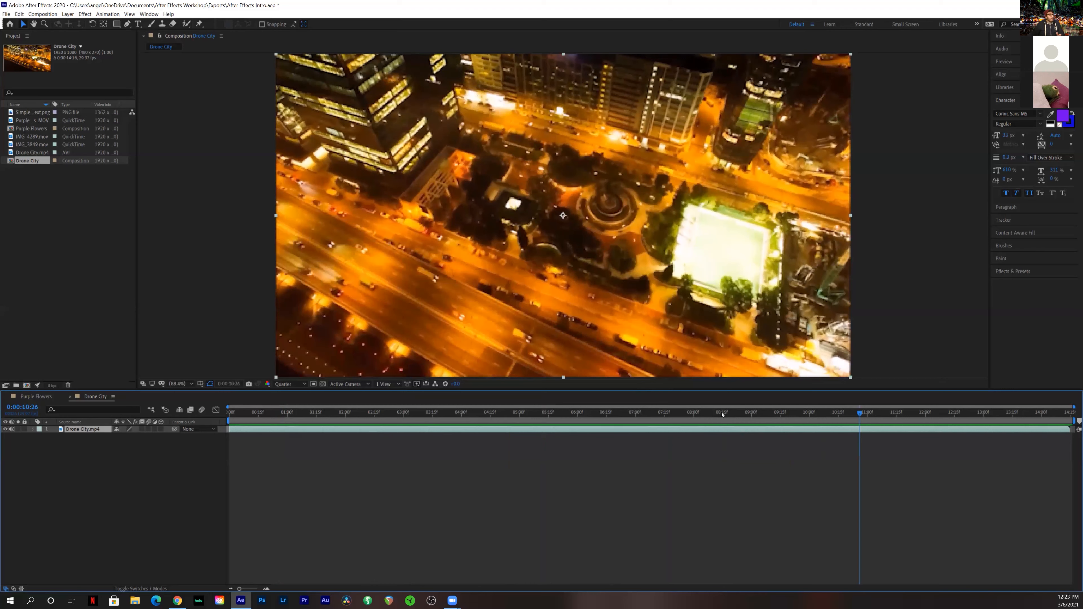
click(698, 417)
drag(698, 418, 611, 442)
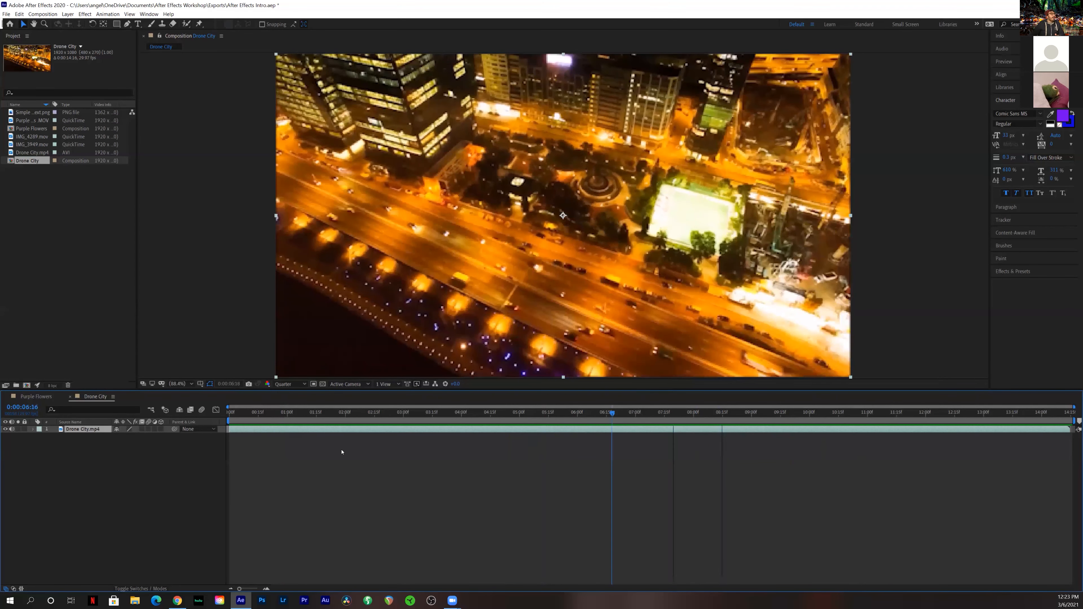
click(345, 412)
key(Home)
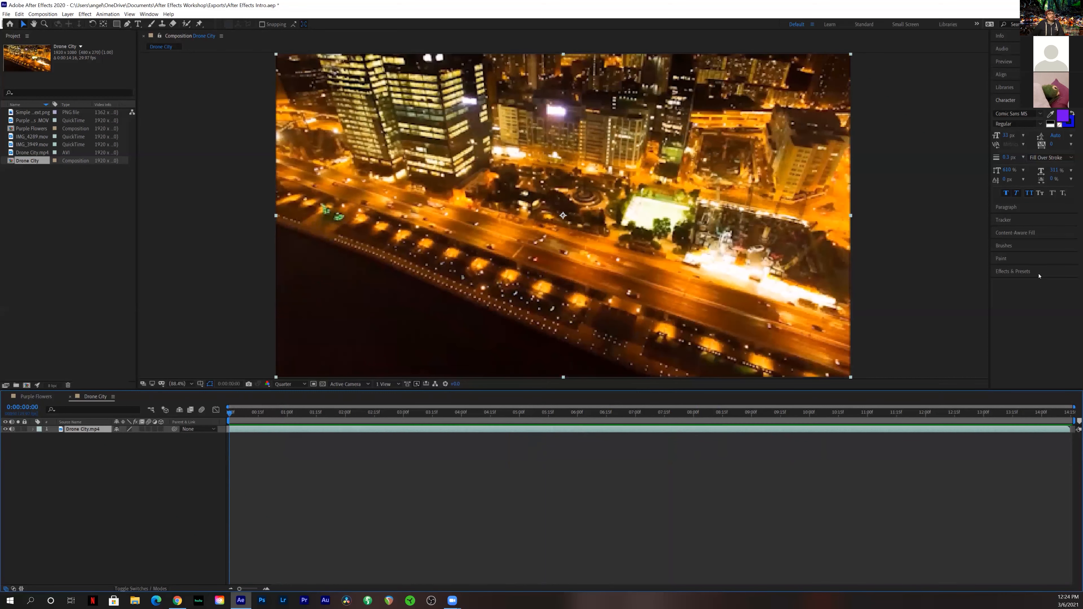
Search the effects for "3D camer" and apply 3D Camera Tracker to the Drone City.mp4 layer.
click(1039, 273)
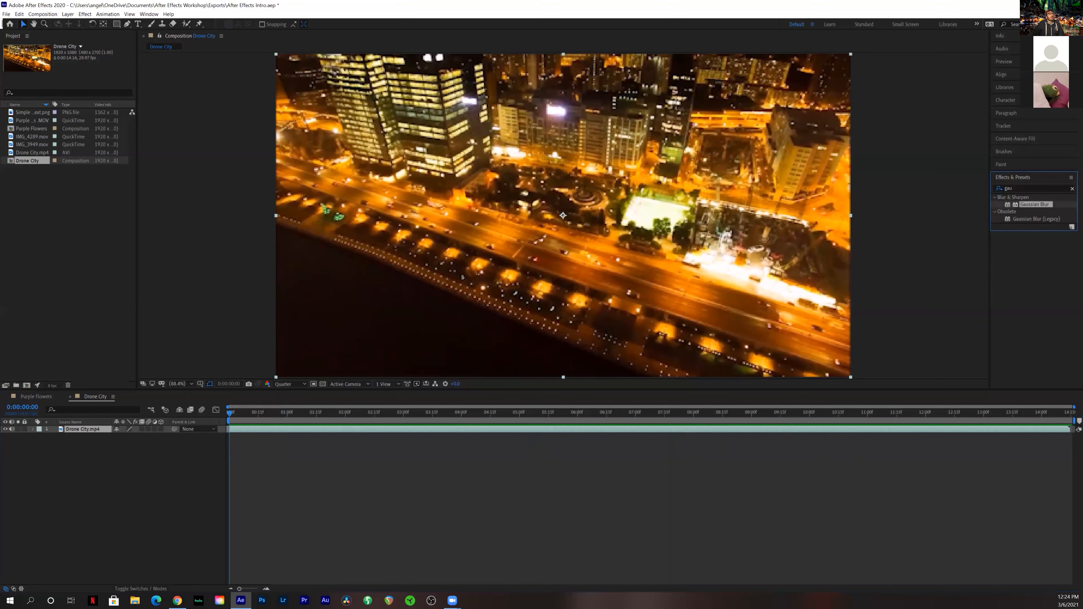
click(1072, 189)
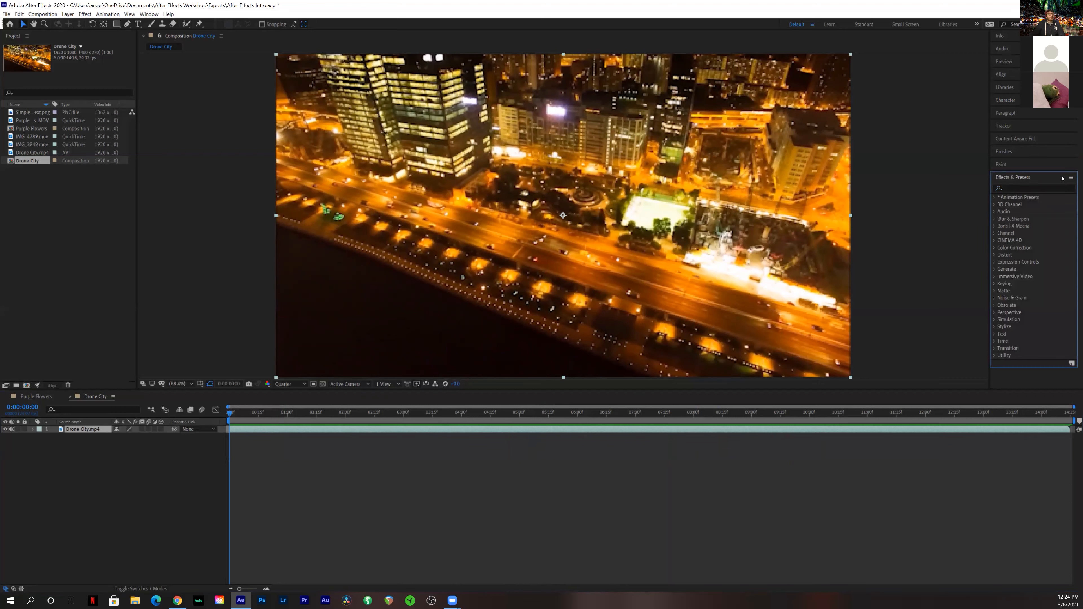
click(1045, 188)
text(3D camer)
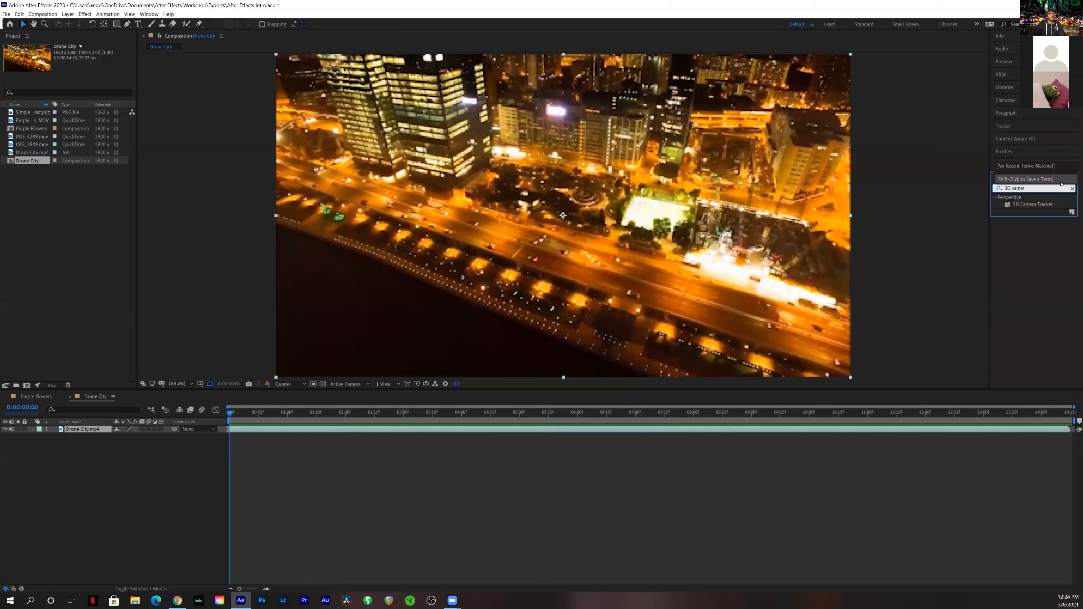
drag(1032, 205, 83, 432)
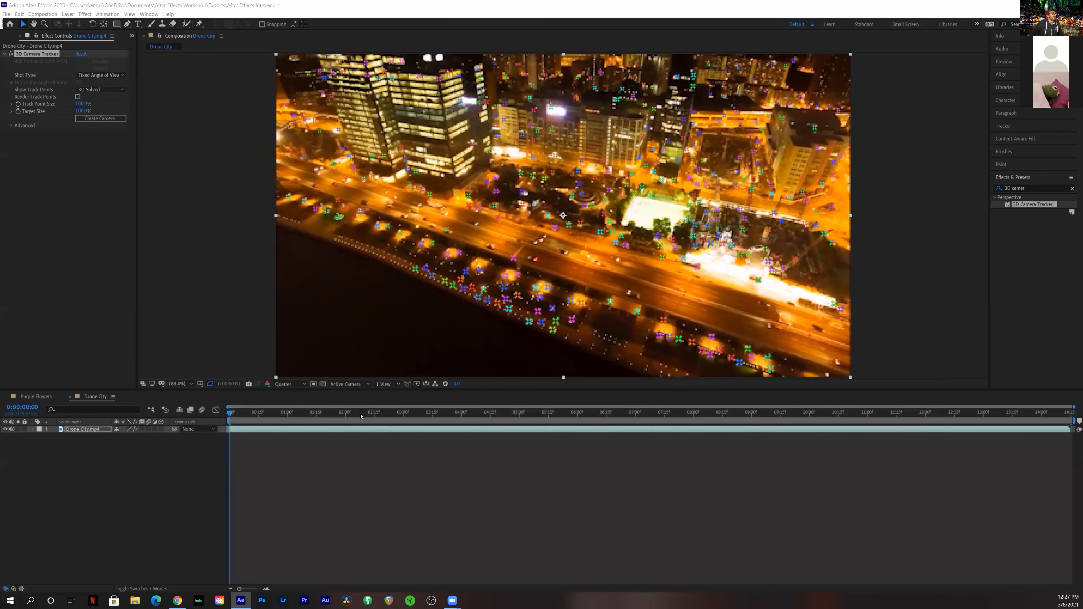
Scrub the Drone City composition to about 0:00:02:08 to examine how the solved track points follow the footage.
click(382, 413)
key(Page_Up)
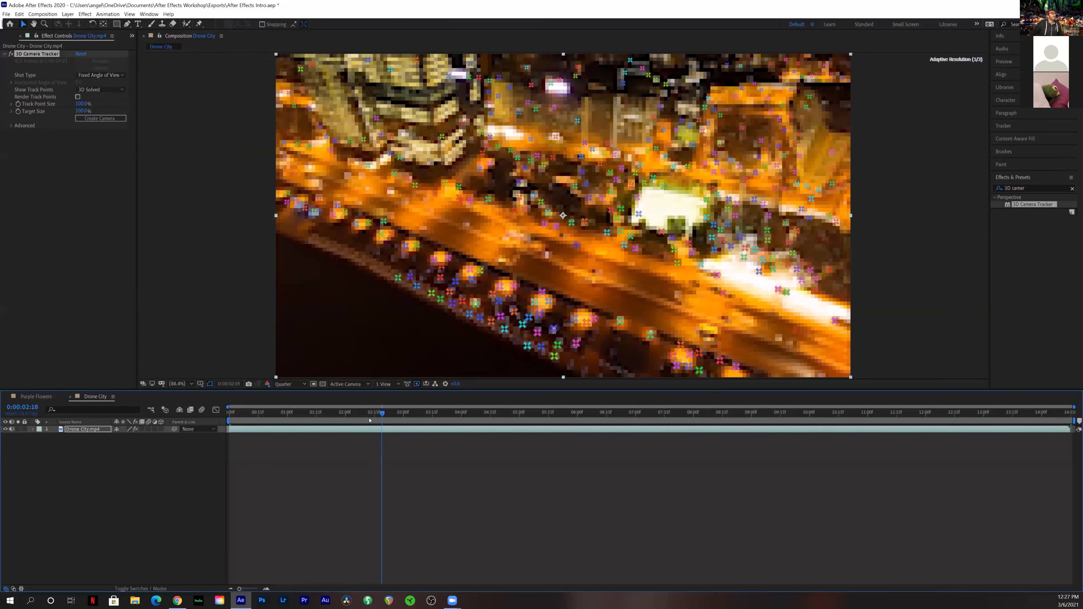
click(360, 416)
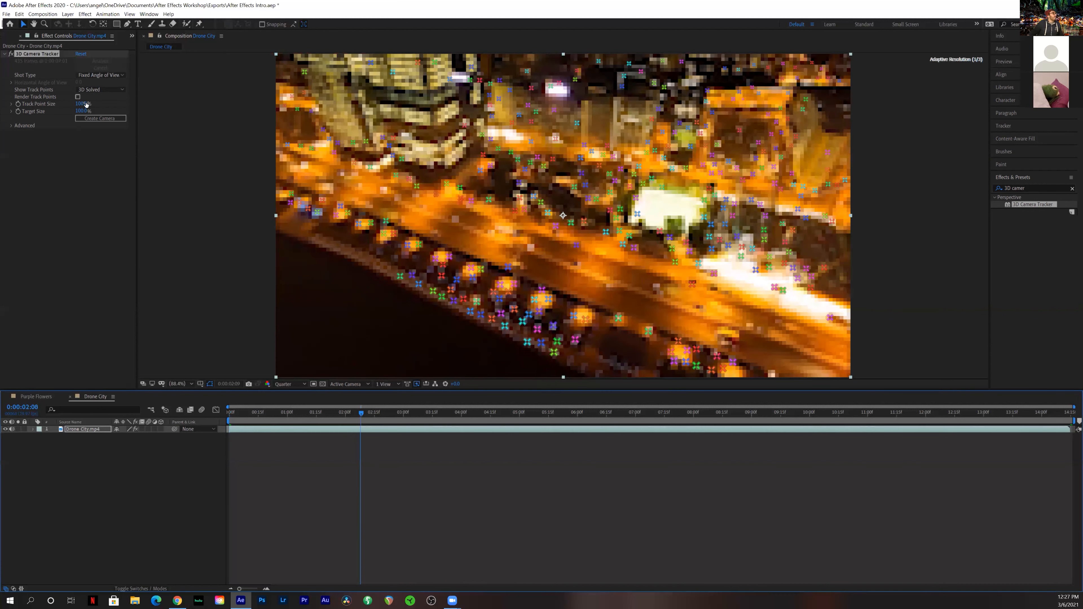
Reduce the Target Size of the 3D Camera Tracker effect on the Drone City.mp4 layer.
drag(94, 101, 475, 141)
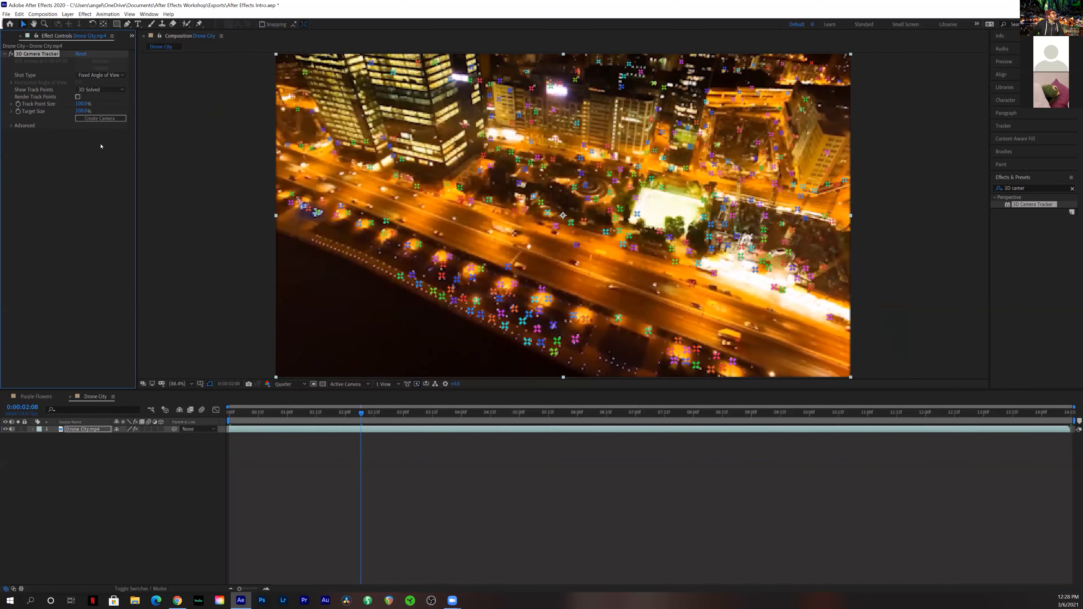
drag(82, 110, 73, 110)
drag(79, 112, 76, 112)
Scrub and play the Drone City composition to examine how the solved track points stick to the buildings and streets.
click(348, 413)
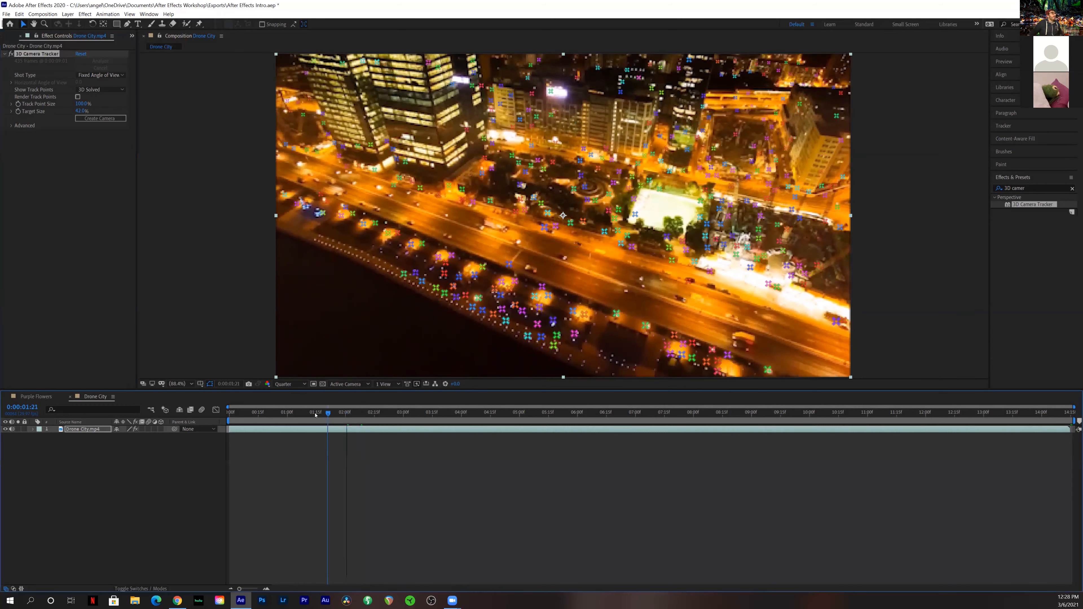
click(290, 412)
click(260, 413)
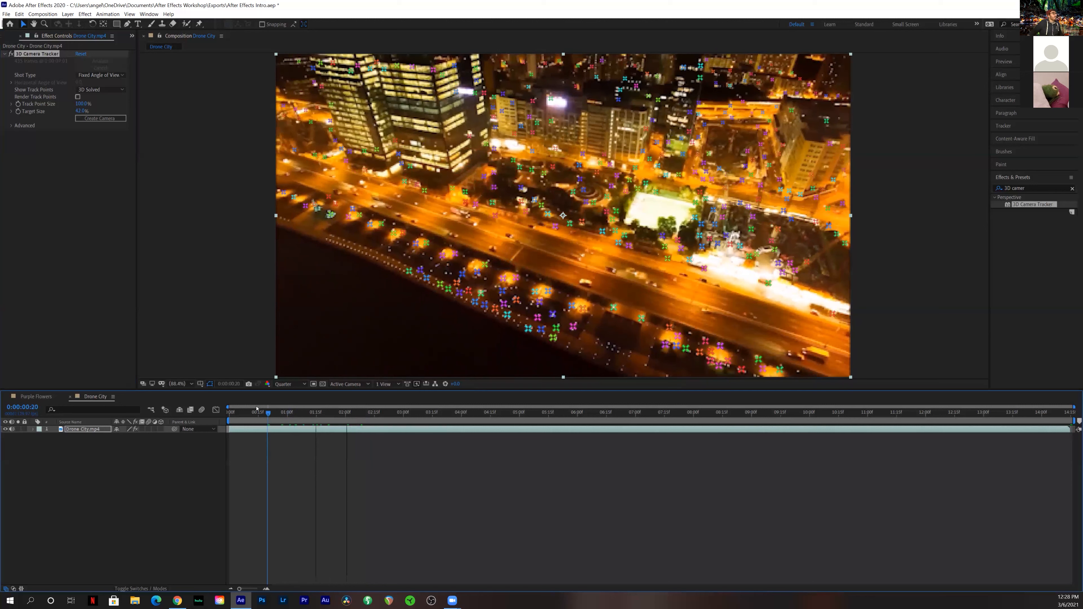
click(247, 407)
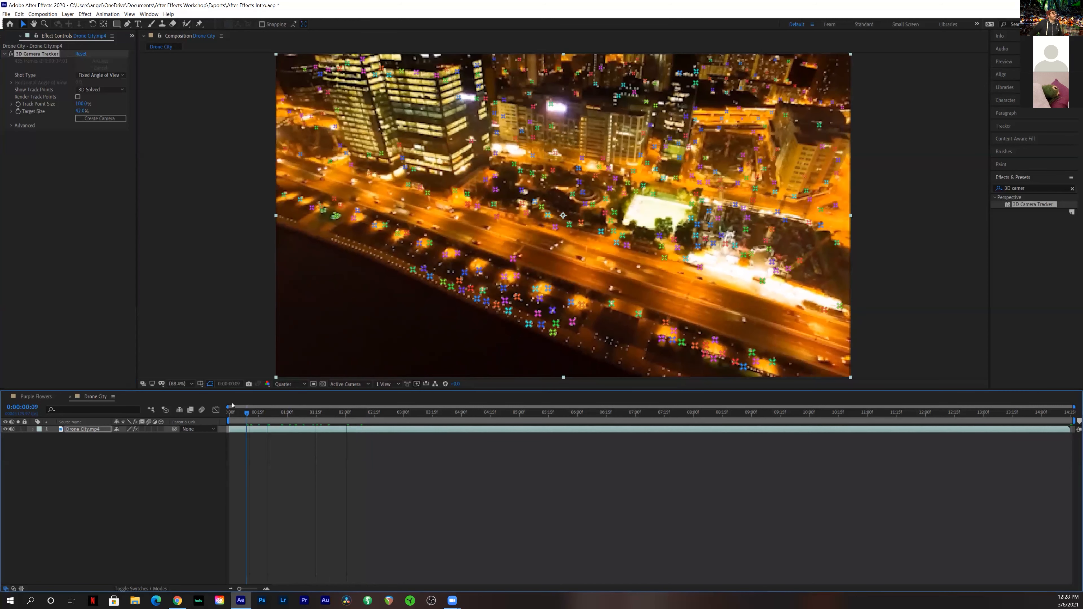
click(233, 405)
key(space)
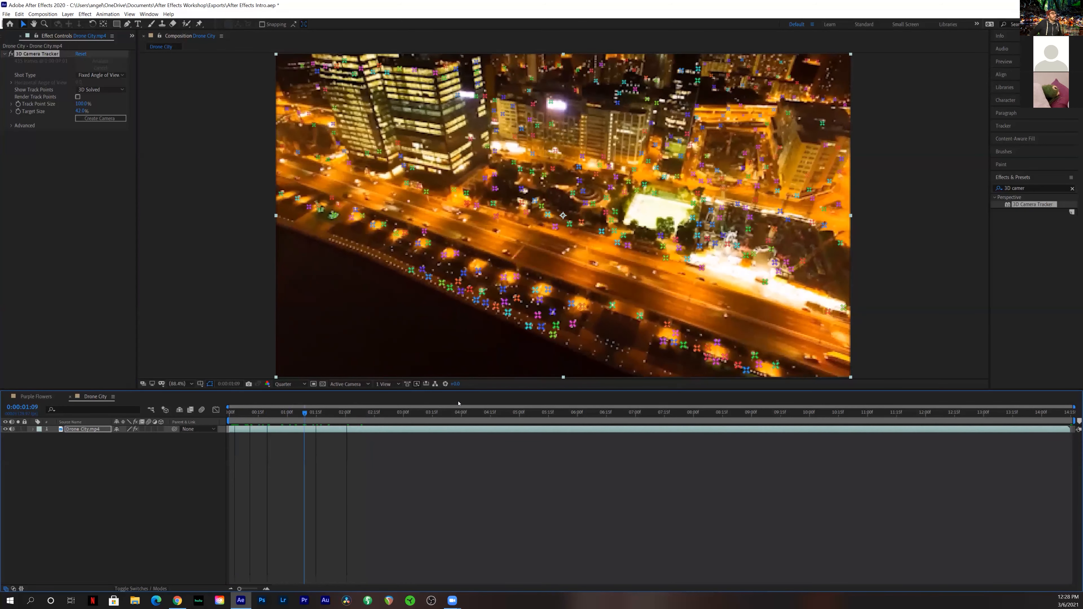
click(478, 406)
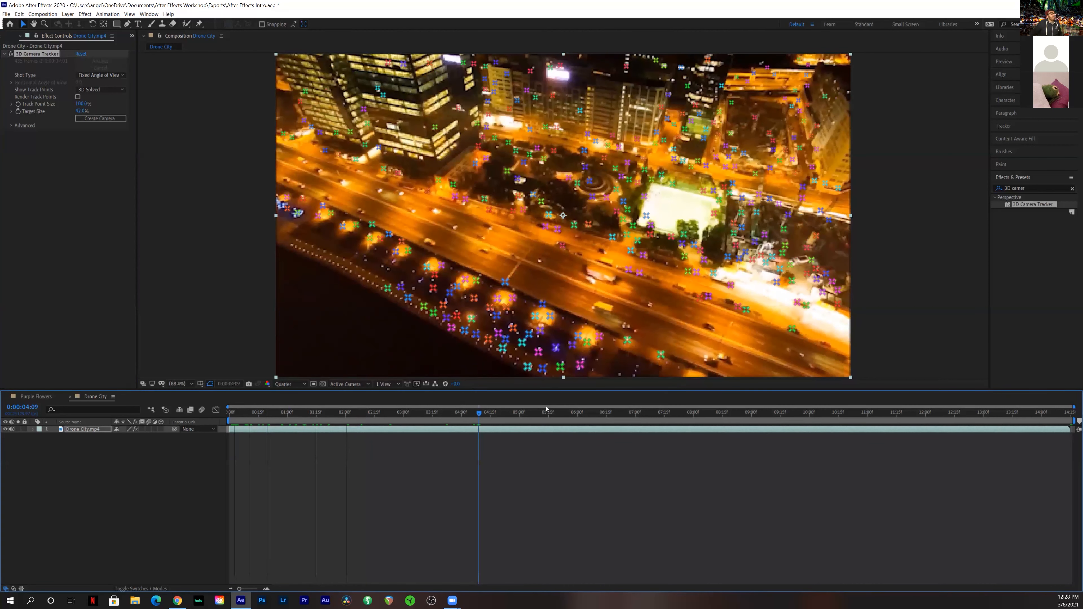
click(589, 411)
key(space)
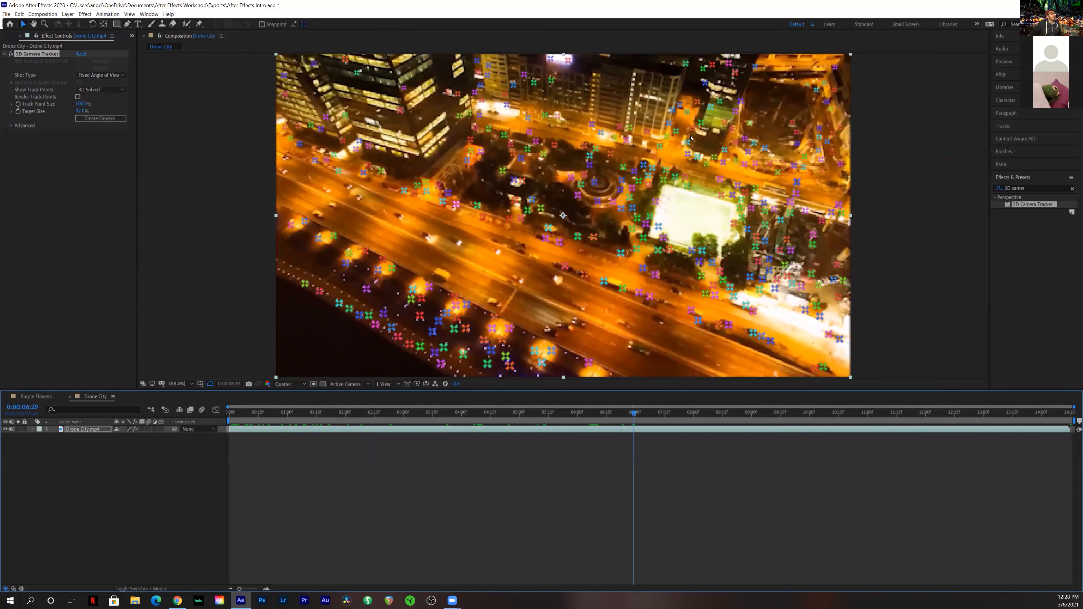
At 0:00:07:02, select the three track points around the circular plaza and create a text layer and camera from them.
click(640, 414)
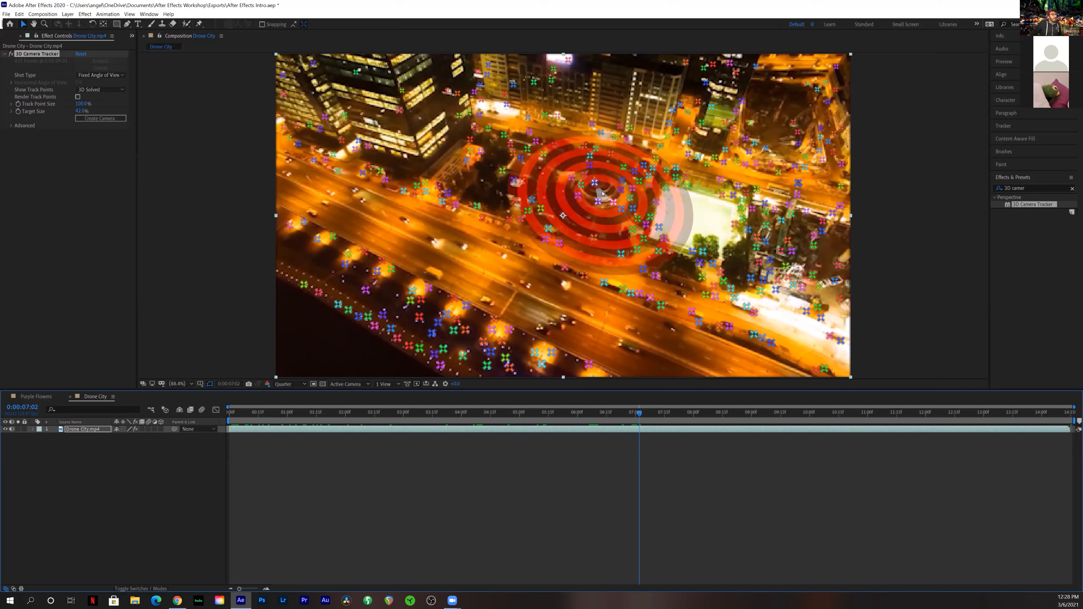
click(602, 193)
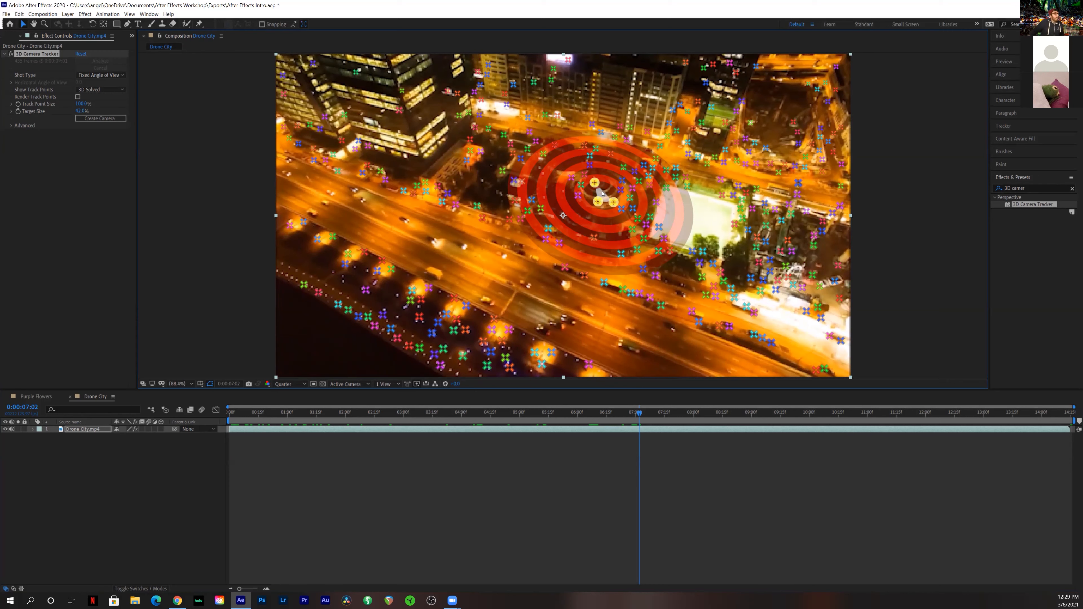
right_click(602, 193)
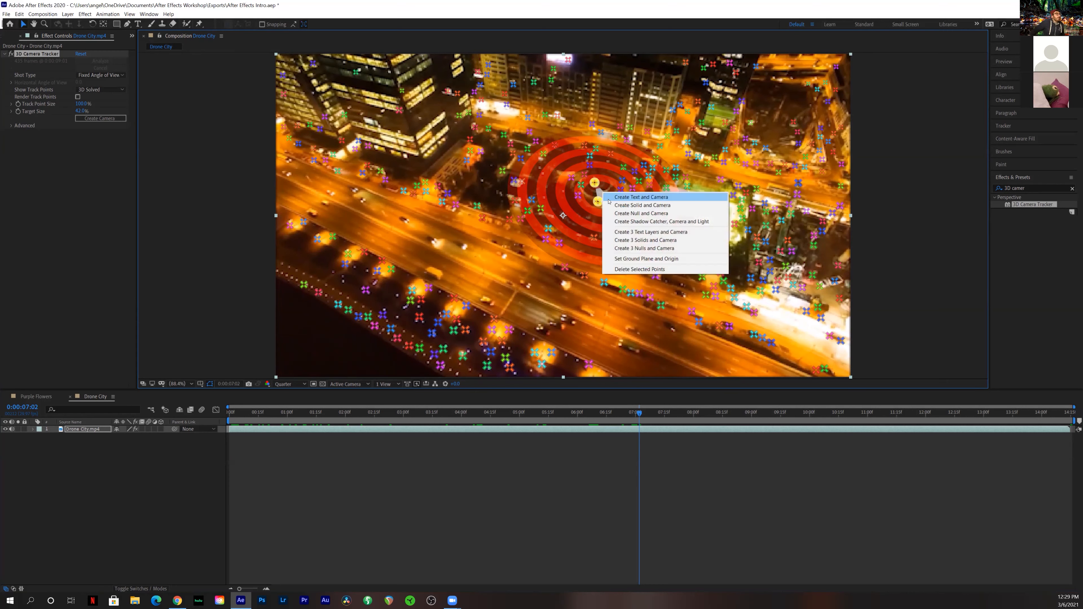
click(641, 197)
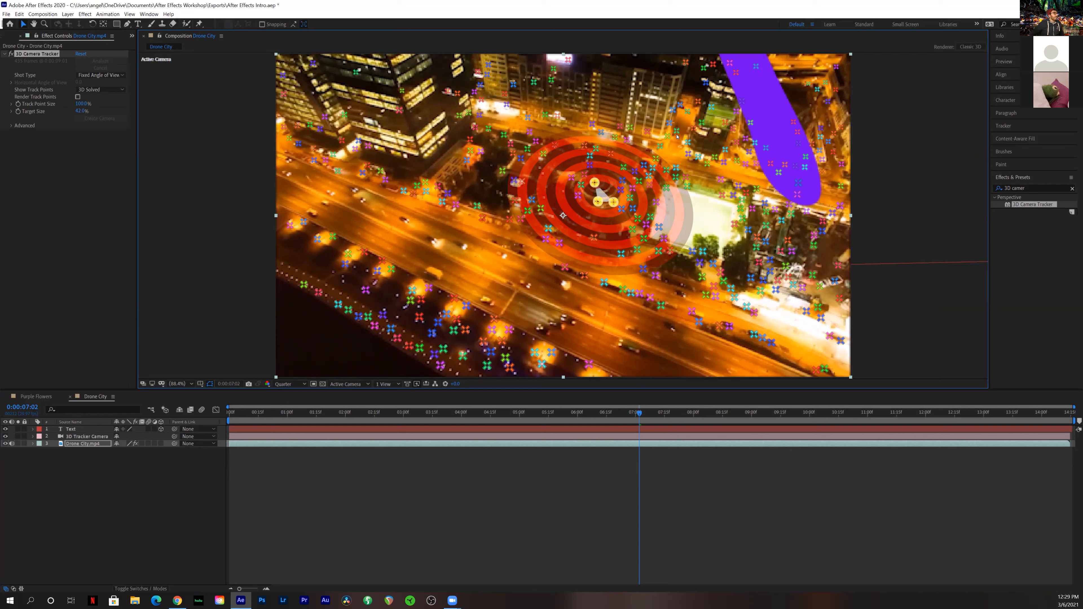
Open the tracked text layer for editing in the Drone City composition and replace its content with "Test".
double_click(789, 118)
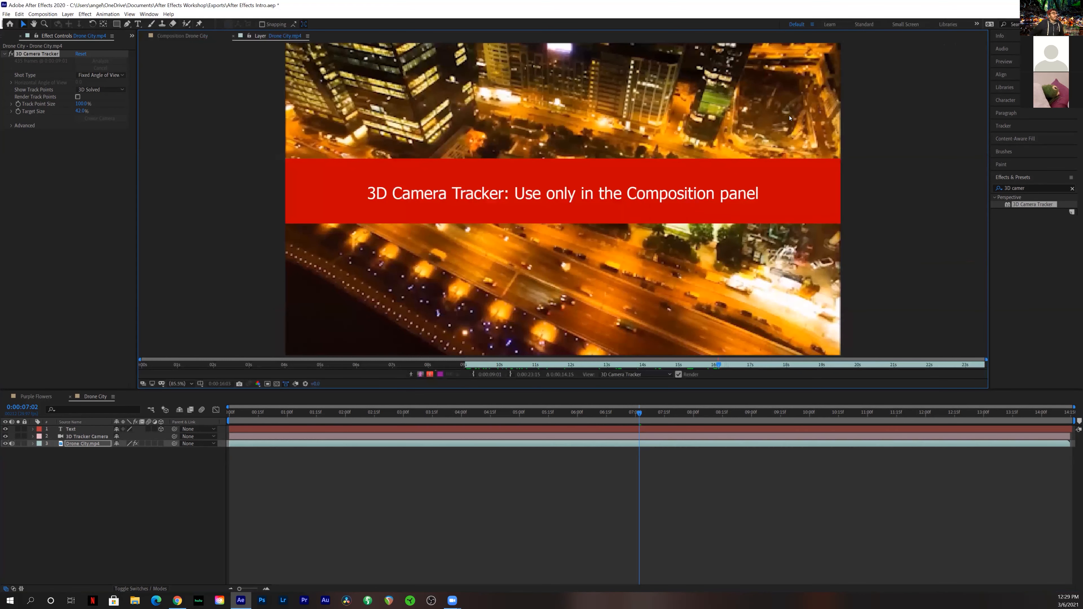
key(ctrl+z)
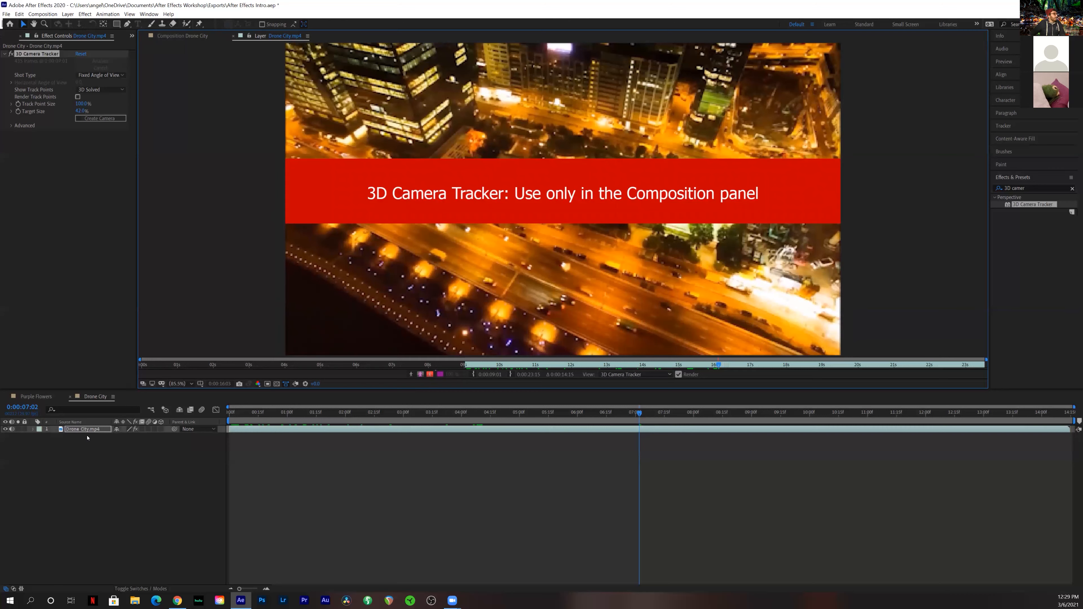
key(ctrl+shift+z)
click(87, 436)
click(84, 429)
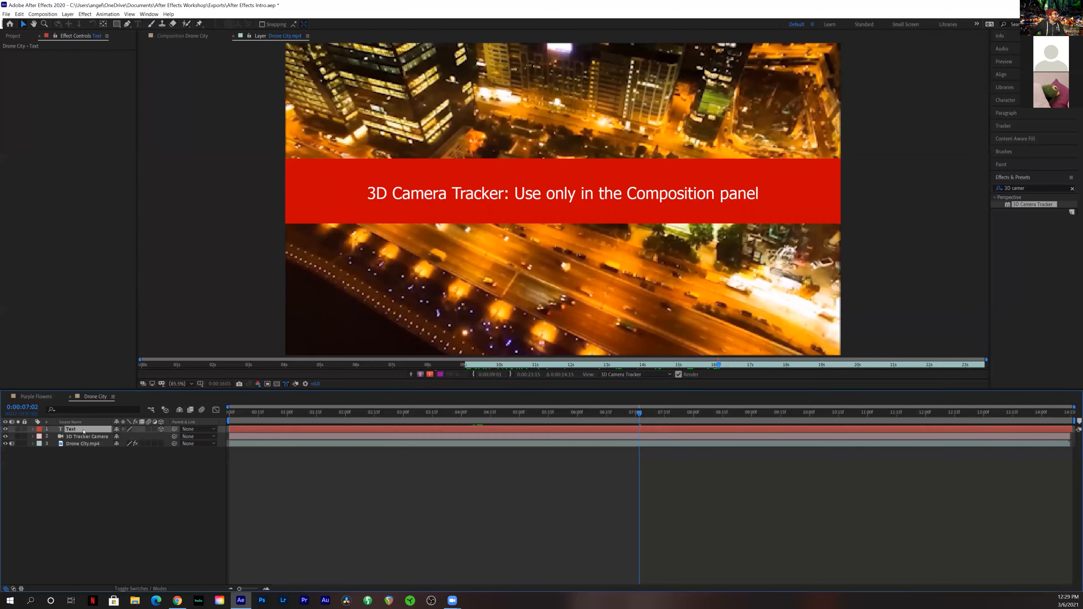
double_click(84, 429)
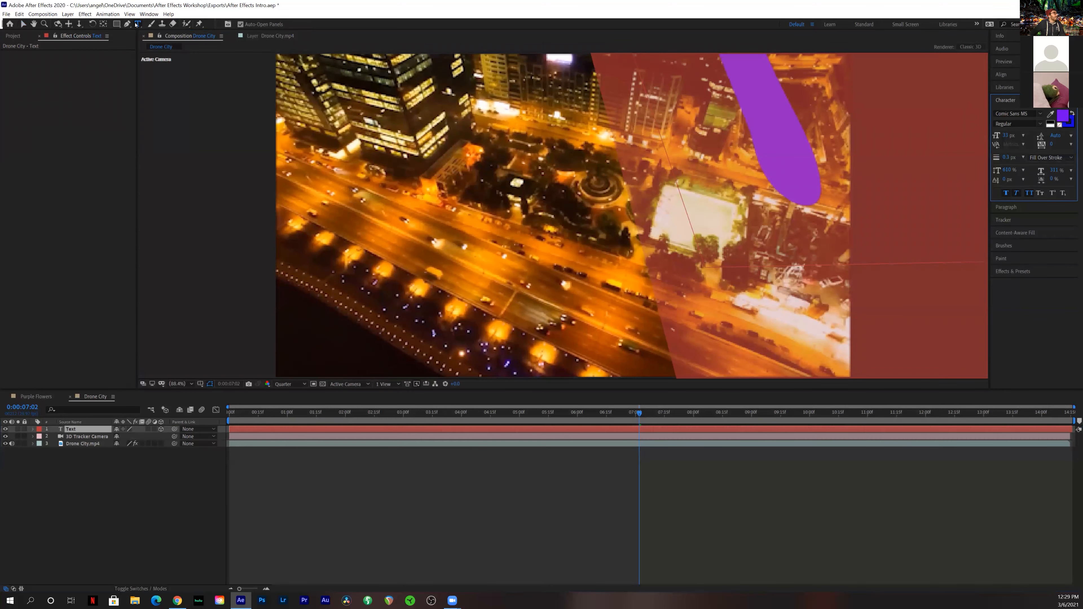
text(Test)
Set the fill colour of the tracked Test text to white.
click(1051, 124)
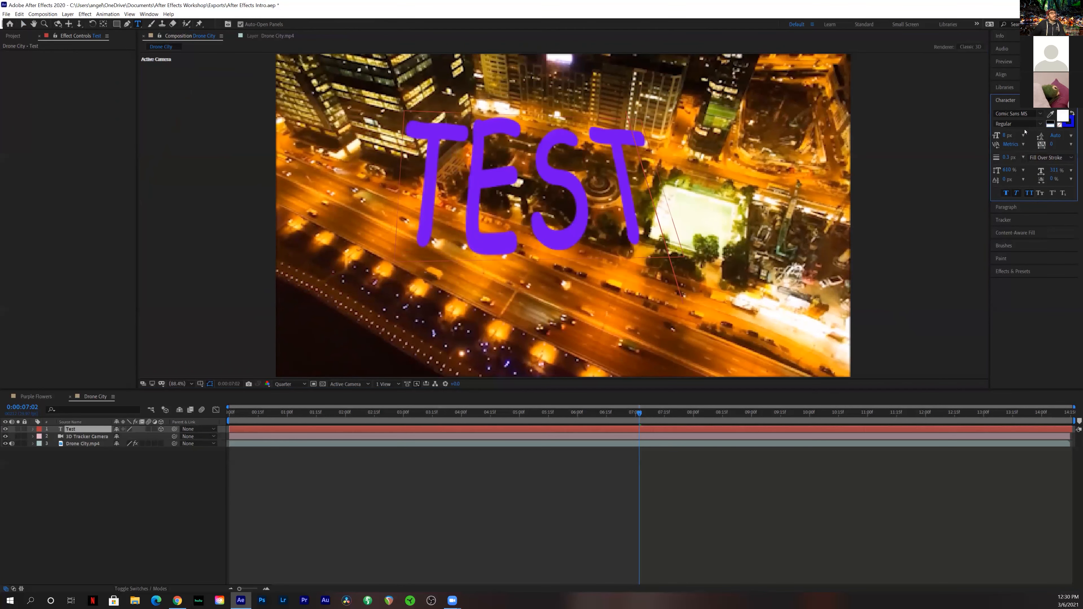
click(886, 164)
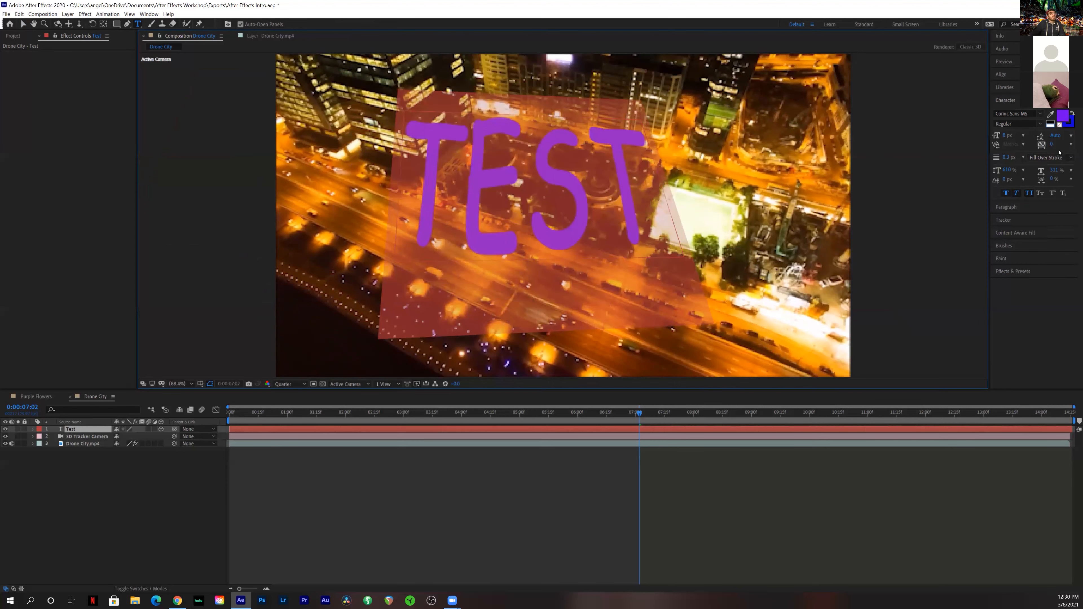
click(1051, 124)
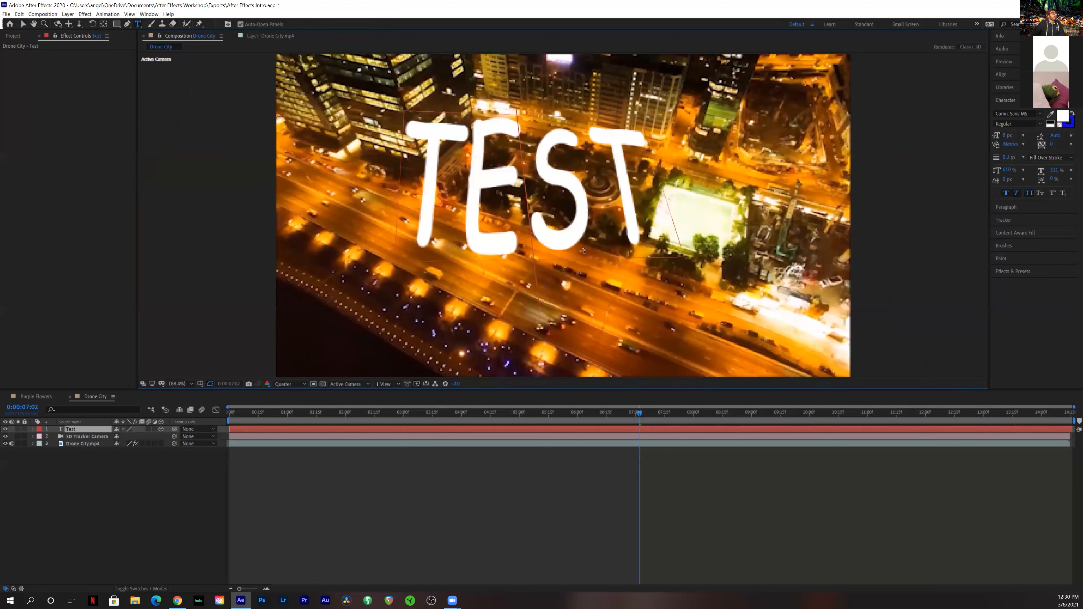
Select the Test layer with the Selection tool and play the shot to about 0:00:11:18 to check the text's tracking.
click(91, 437)
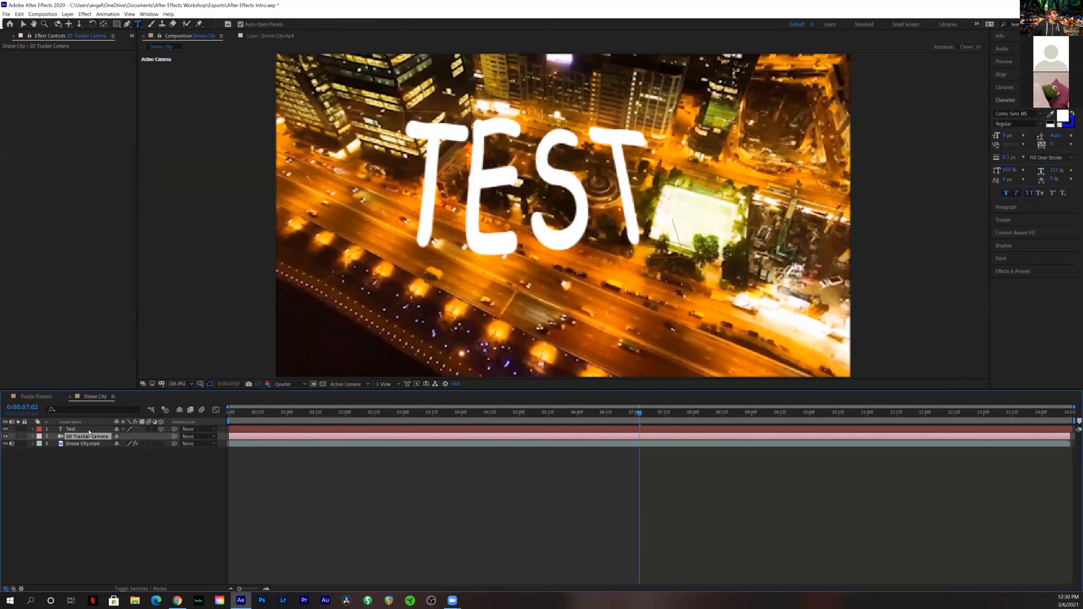
click(71, 430)
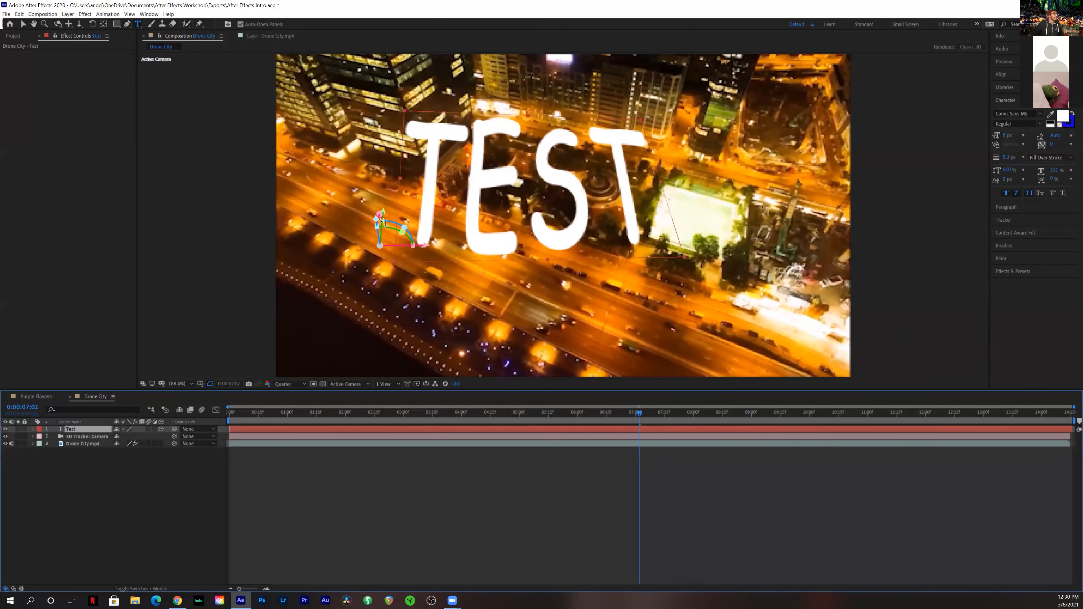
click(22, 24)
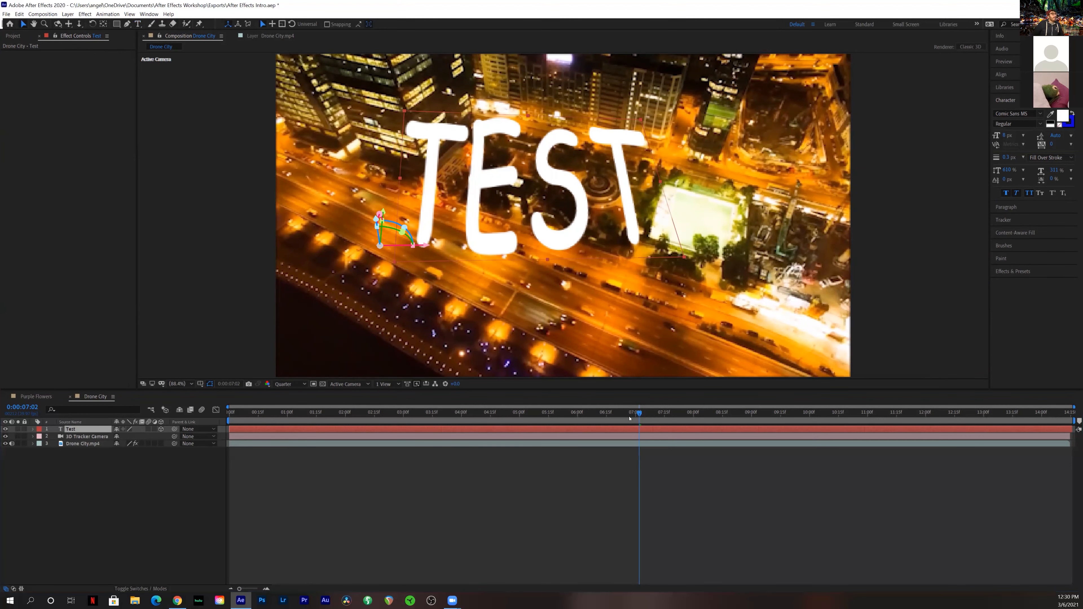
key(space)
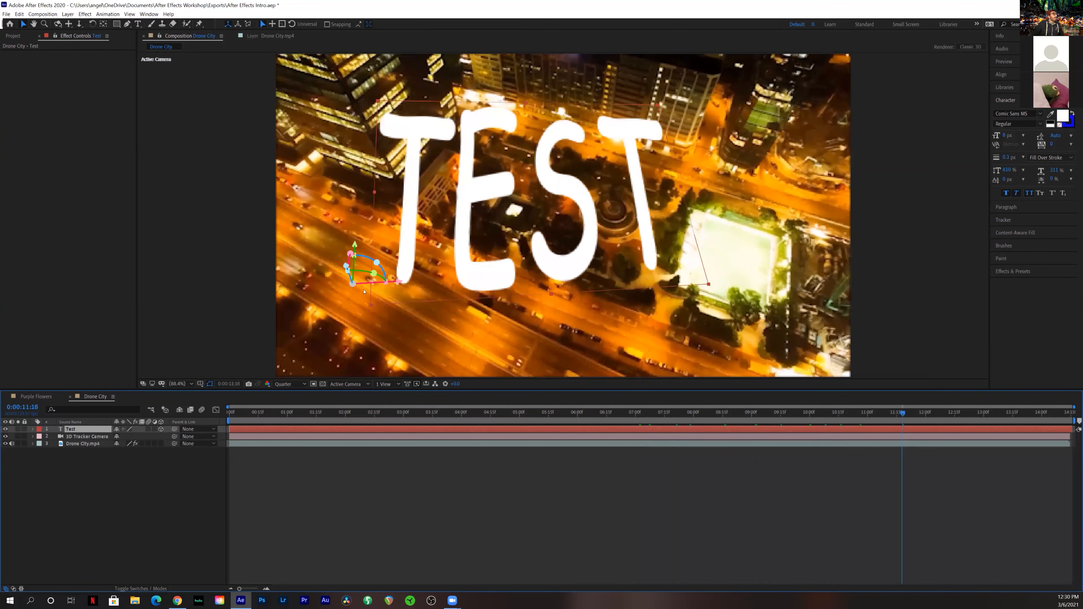
Move the Test text over the park's circular plaza, tilt it to match the ground, and scale it down.
drag(349, 274, 375, 415)
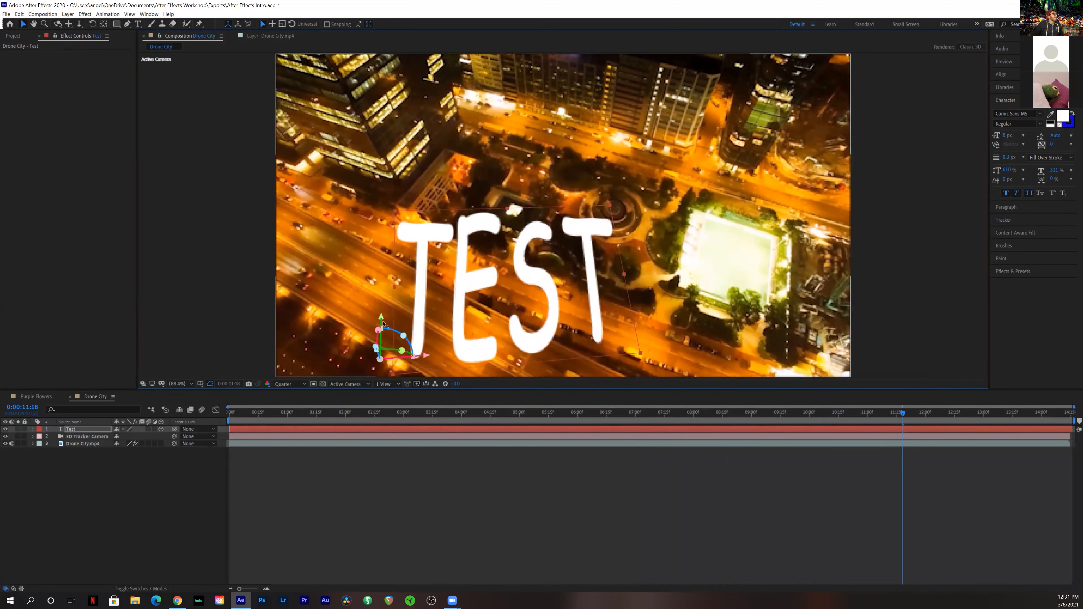
drag(391, 289, 518, 282)
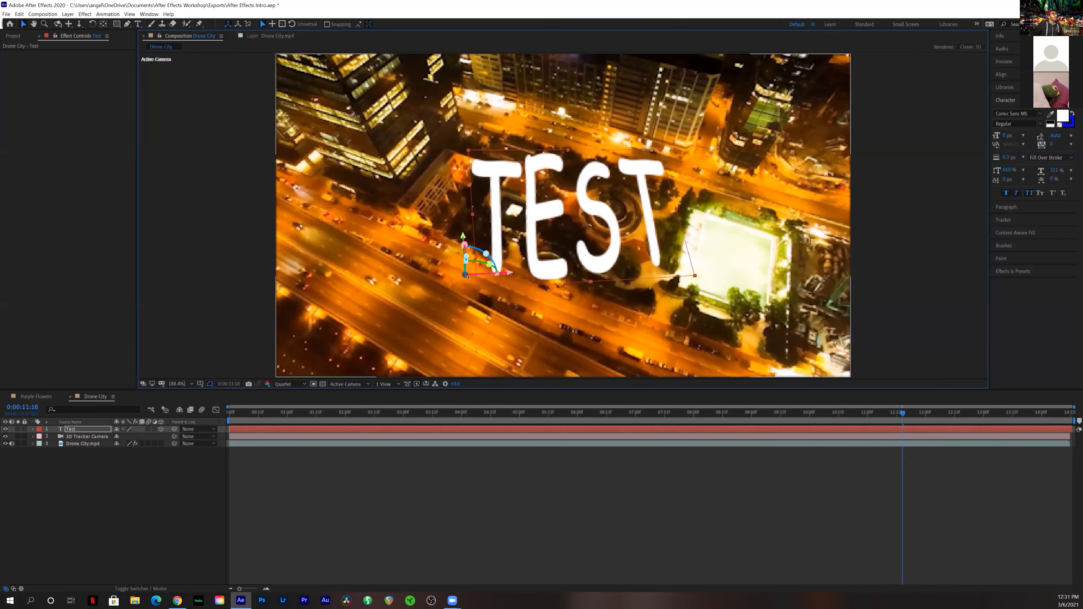
drag(489, 263, 563, 243)
drag(636, 184, 653, 196)
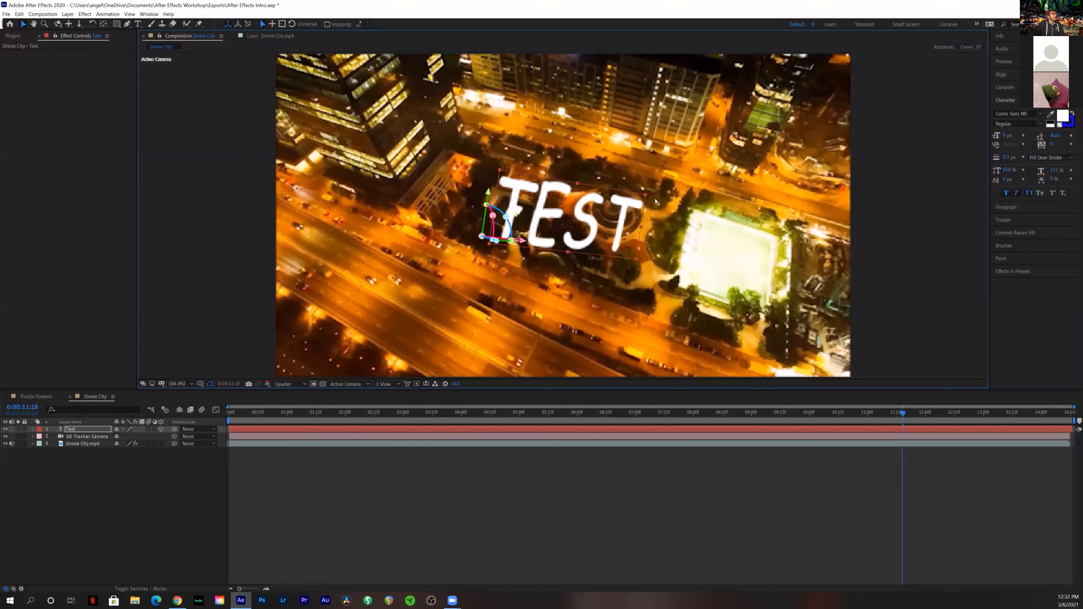
drag(646, 197, 657, 200)
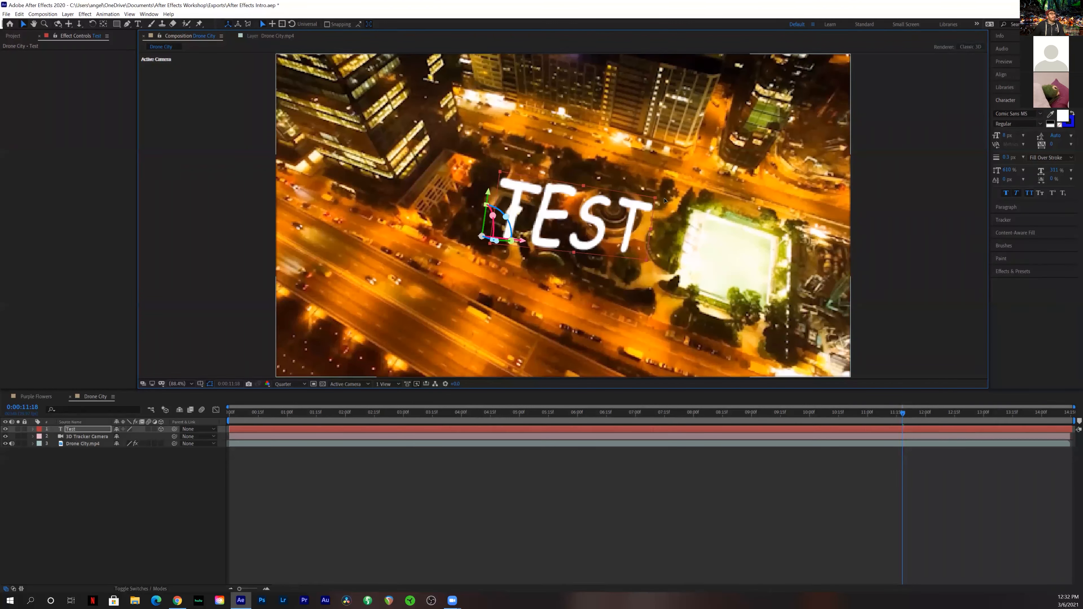
click(665, 201)
key(ctrl+z)
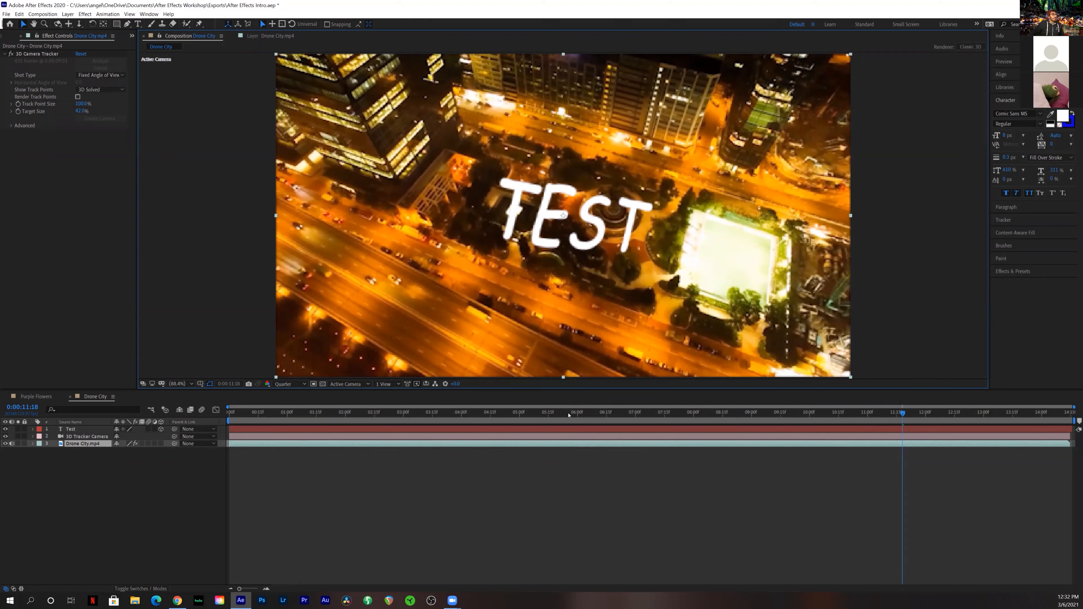
Scrub back to about 0:00:04:25 to examine how the repositioned Test text follows the city footage.
click(532, 423)
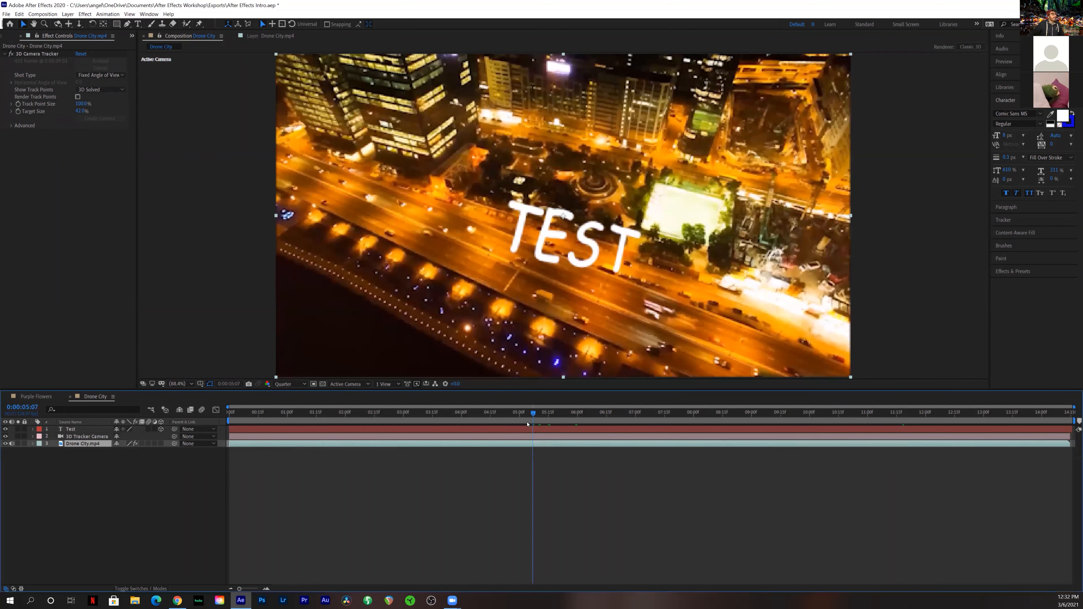
click(510, 428)
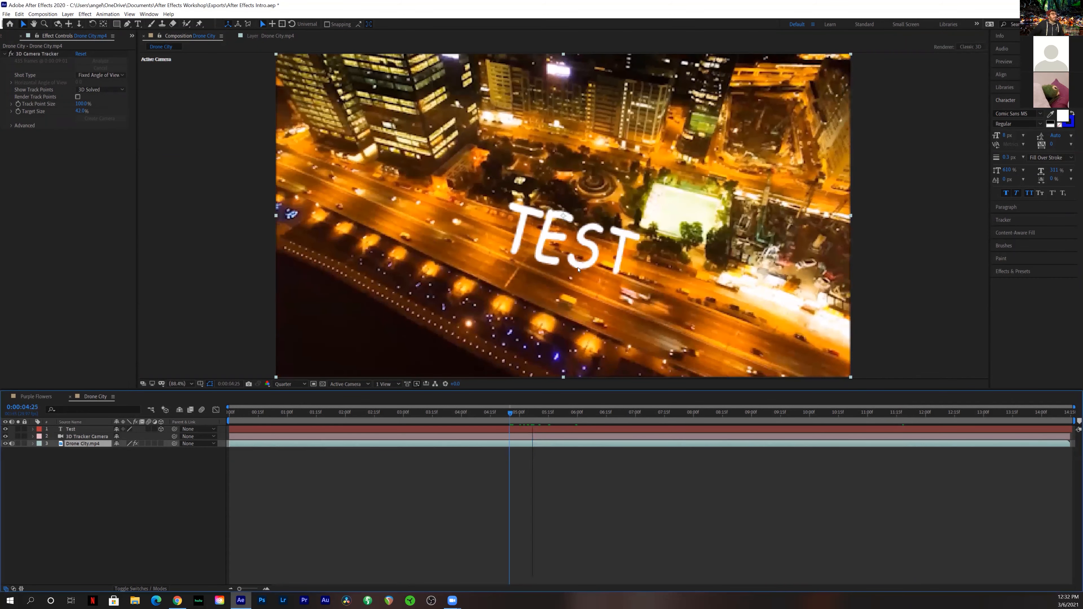
key(Page_Up)
key(Page_Up)
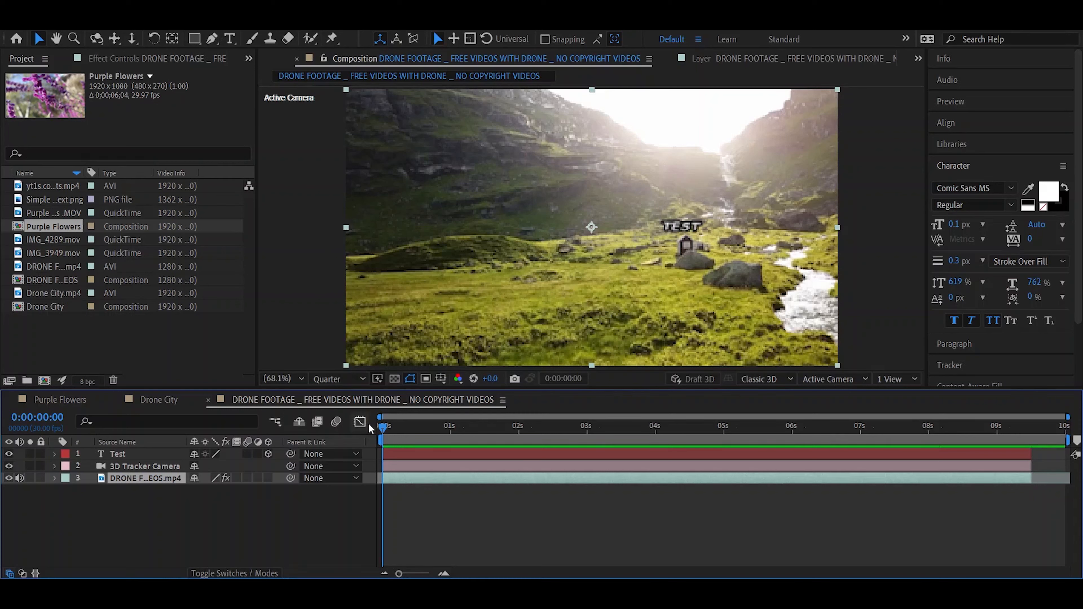
Play the DRONE FOOTAGE composition to 0:00:06:05, and rotate the Test text above the hut sideways and tilt it backwards.
key(space)
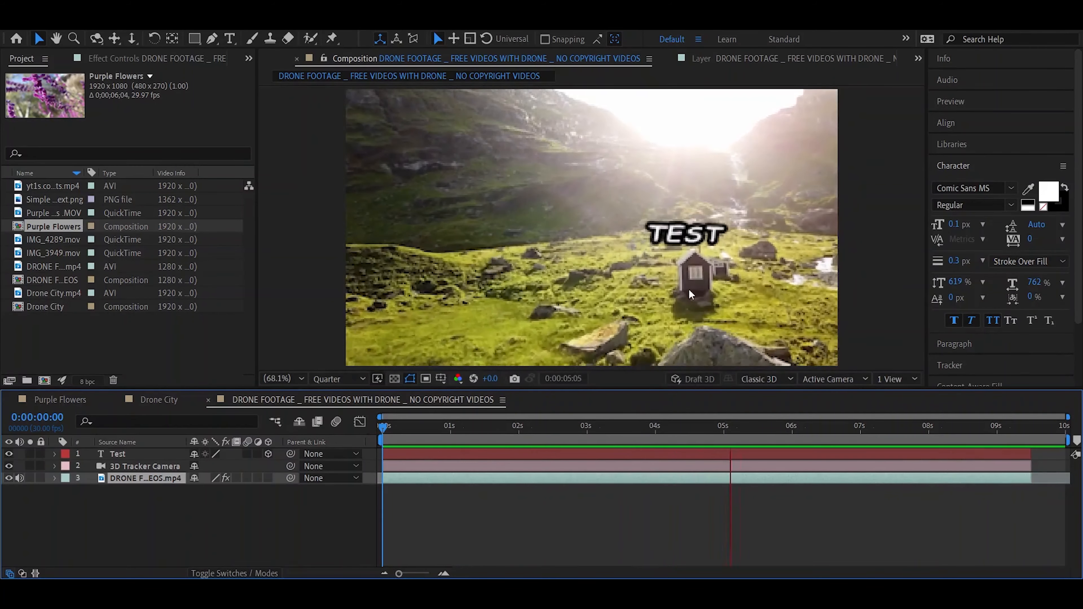
key(space)
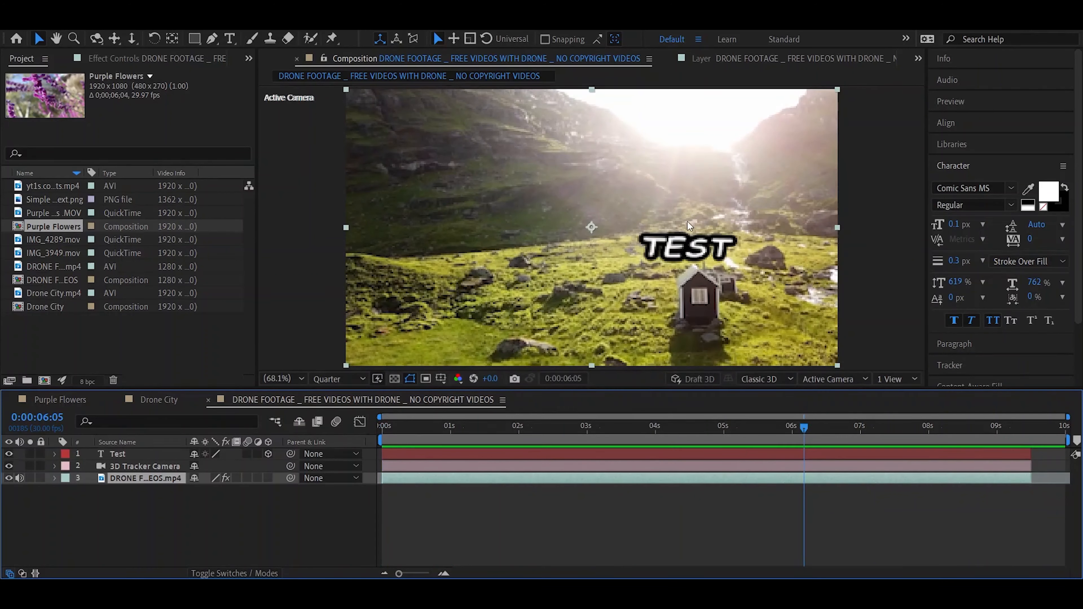
click(133, 453)
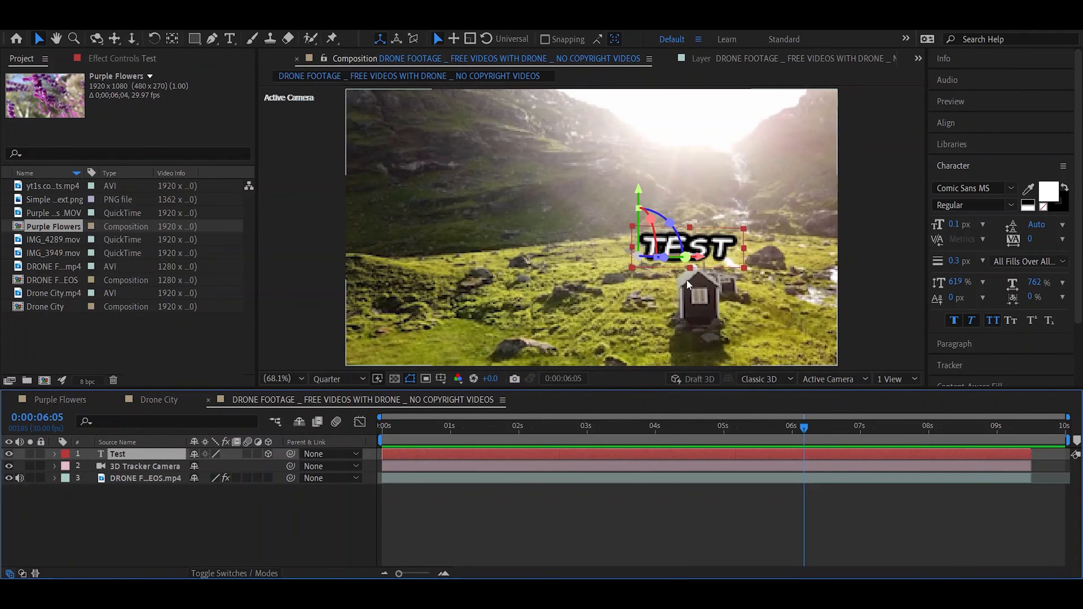
mouse_move(691, 259)
mouse_down()
mouse_move(724, 259)
mouse_move(681, 261)
mouse_up()
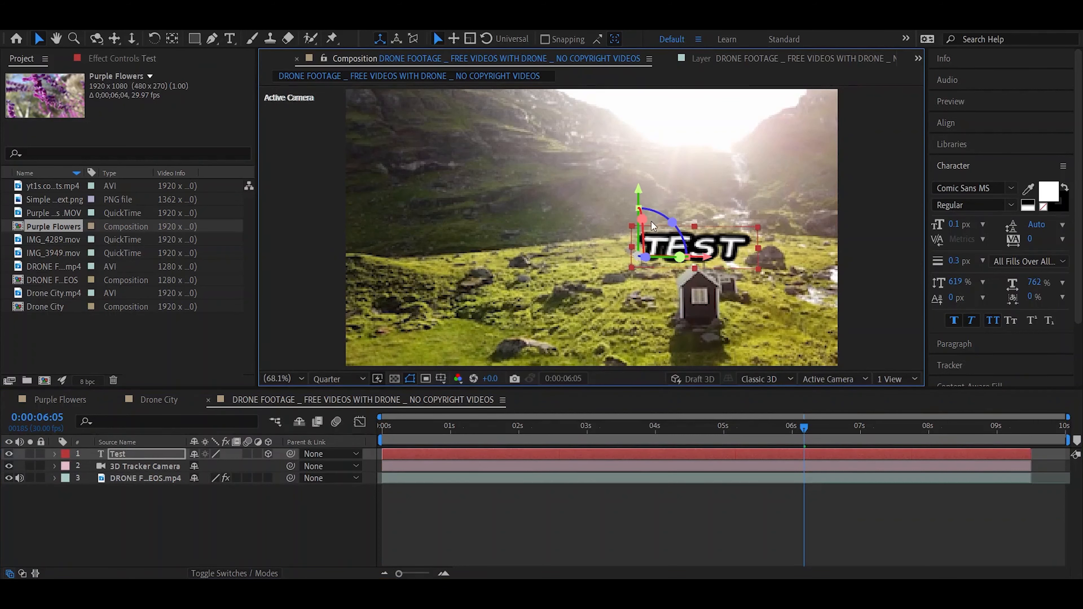
drag(642, 222, 660, 198)
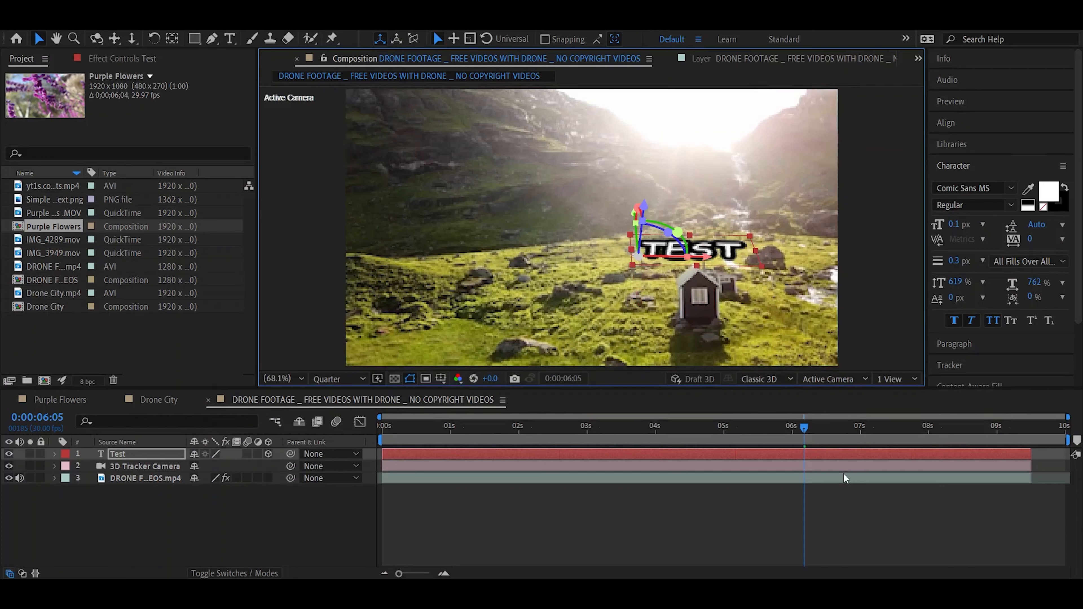
Return the DRONE FOOTAGE composition to its first frame and play it to review the rotated Test text above the hut.
drag(793, 425, 367, 443)
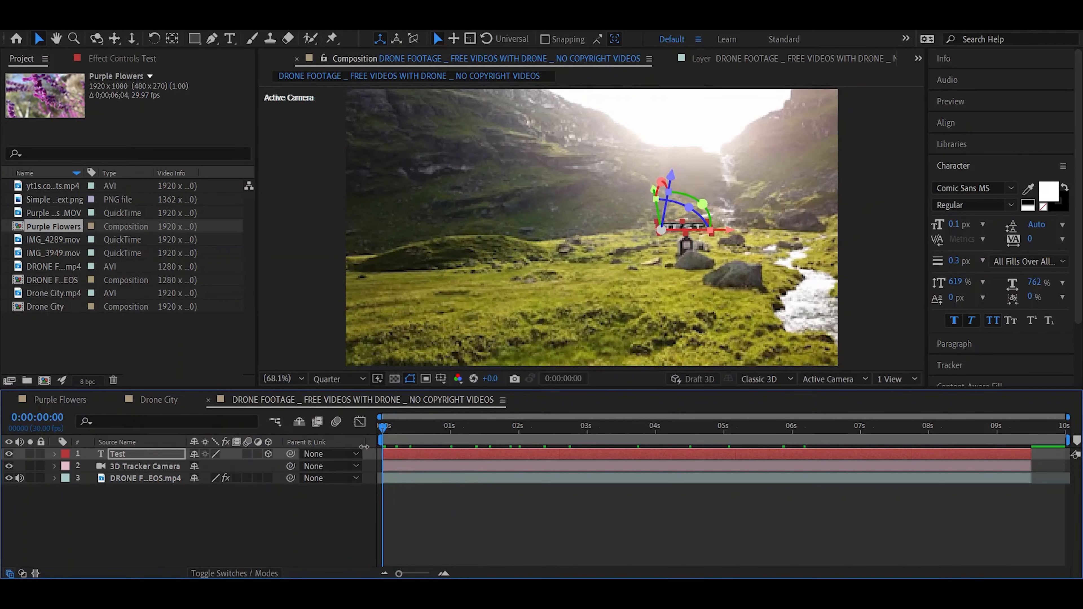
click(741, 299)
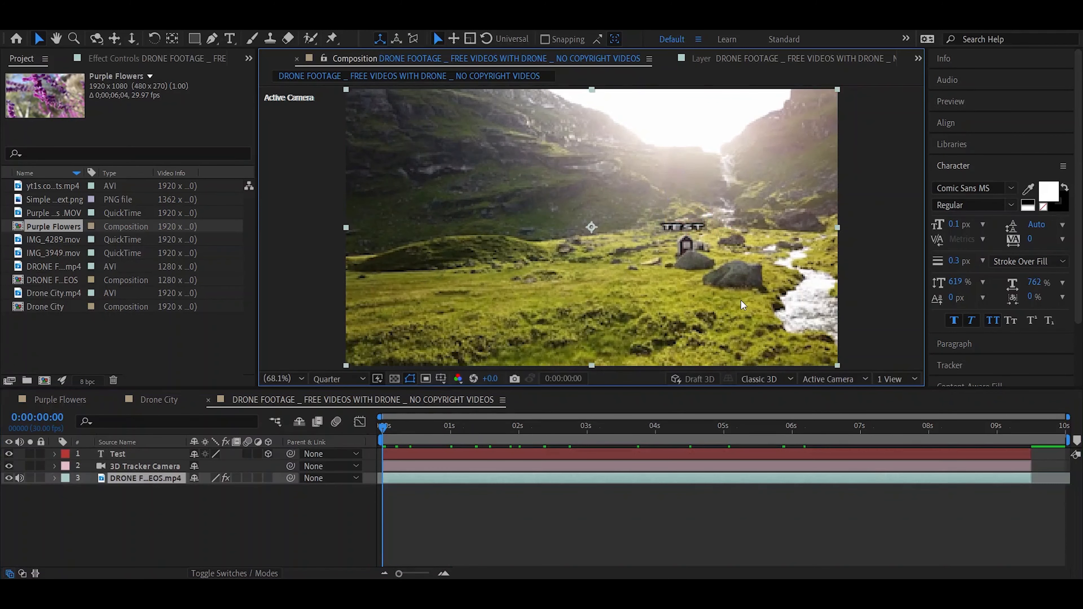
key(space)
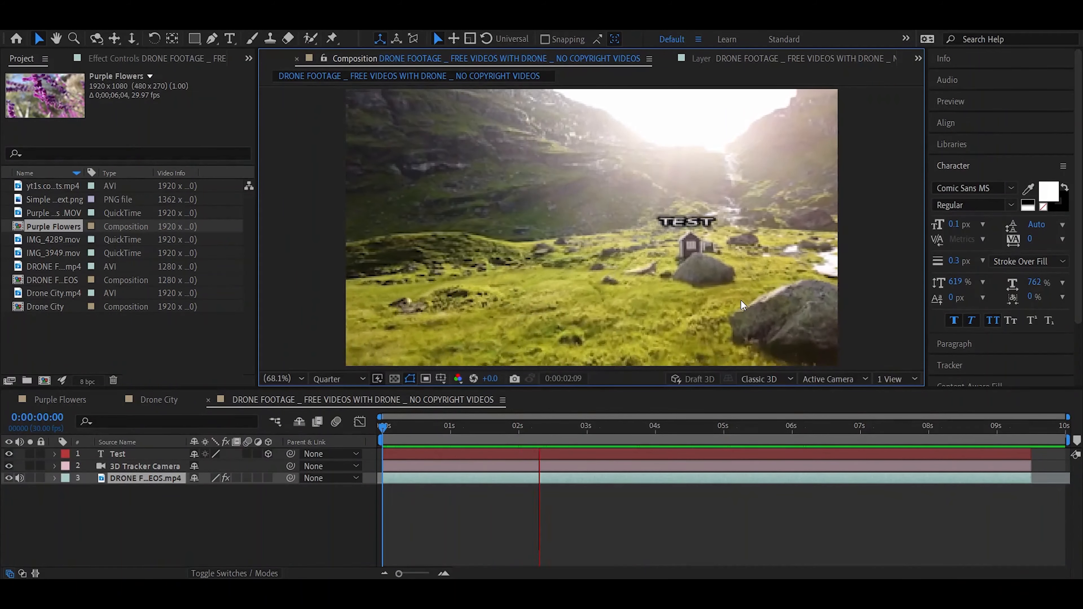
key(space)
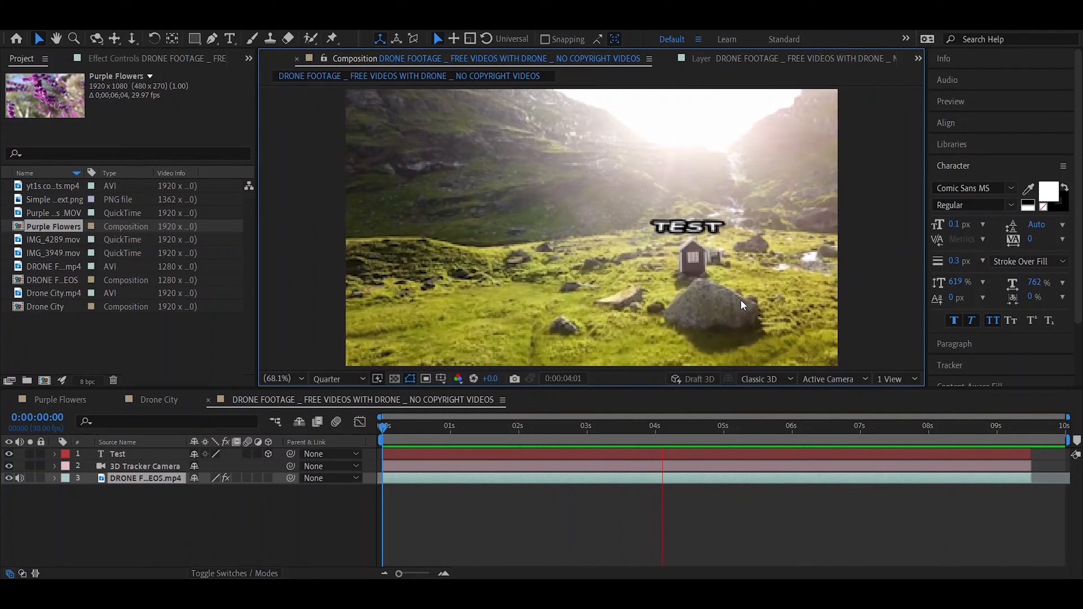